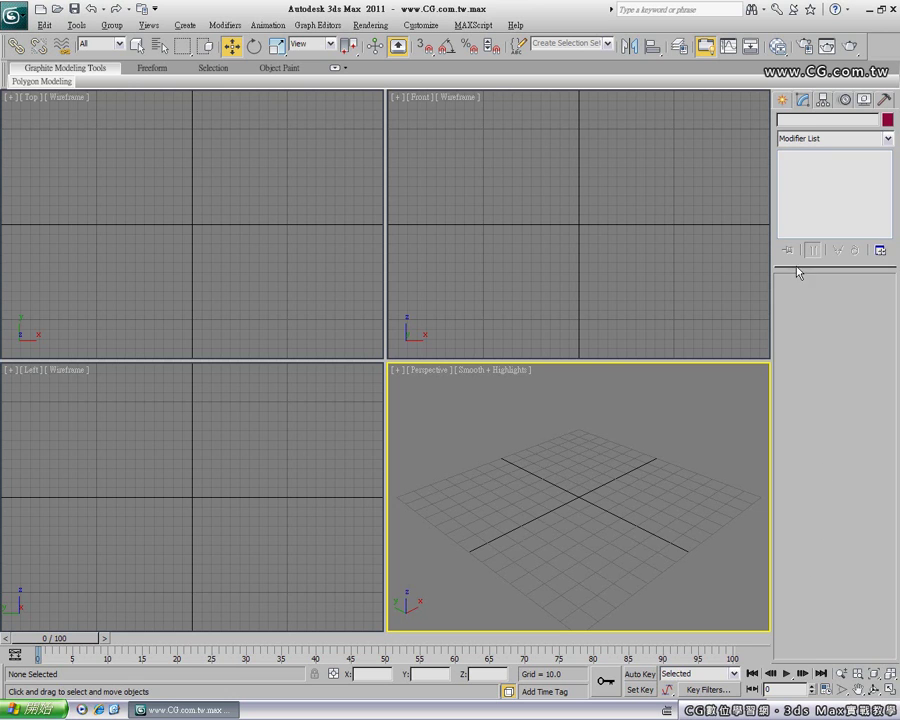
# Show the Standard Primitives object types in the Create panel
pyautogui.click(784, 99)
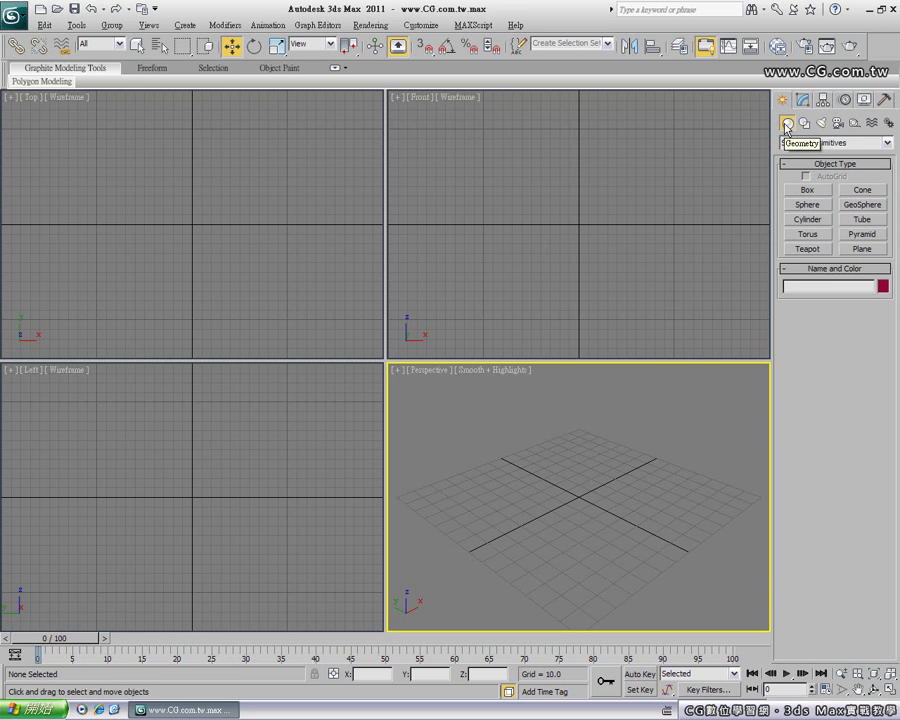
# Create a box about 108.9 × 106.8 × 52 and maximize the Perspective viewport with Alt+W
pyautogui.click(808, 190)
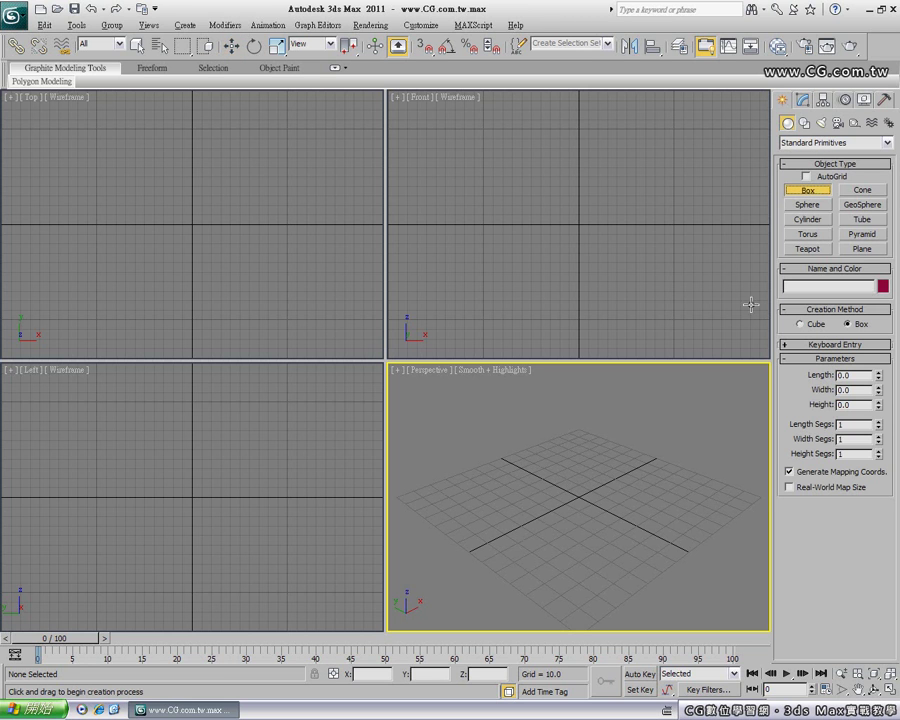
pyautogui.moveTo(437, 500); pyautogui.dragTo(722, 501)
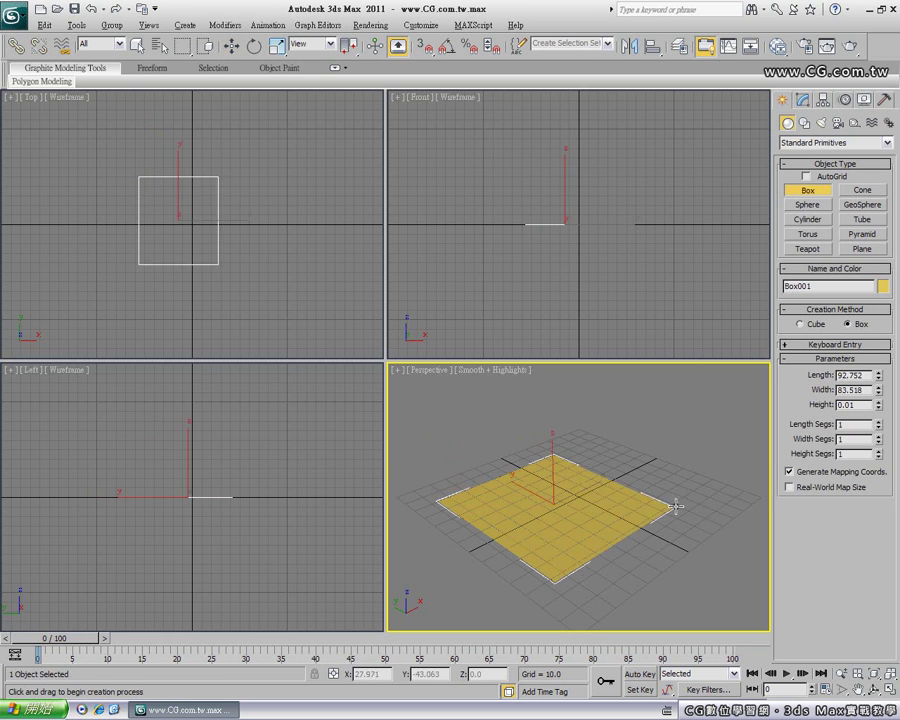
pyautogui.click(697, 404)
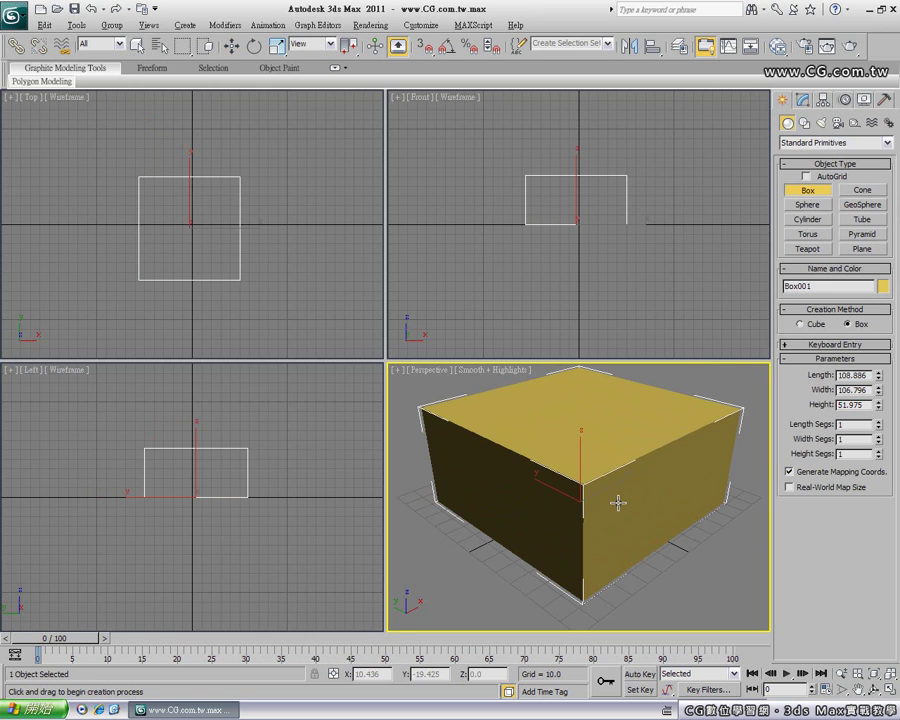
pyautogui.hotkey('alt', 'w')
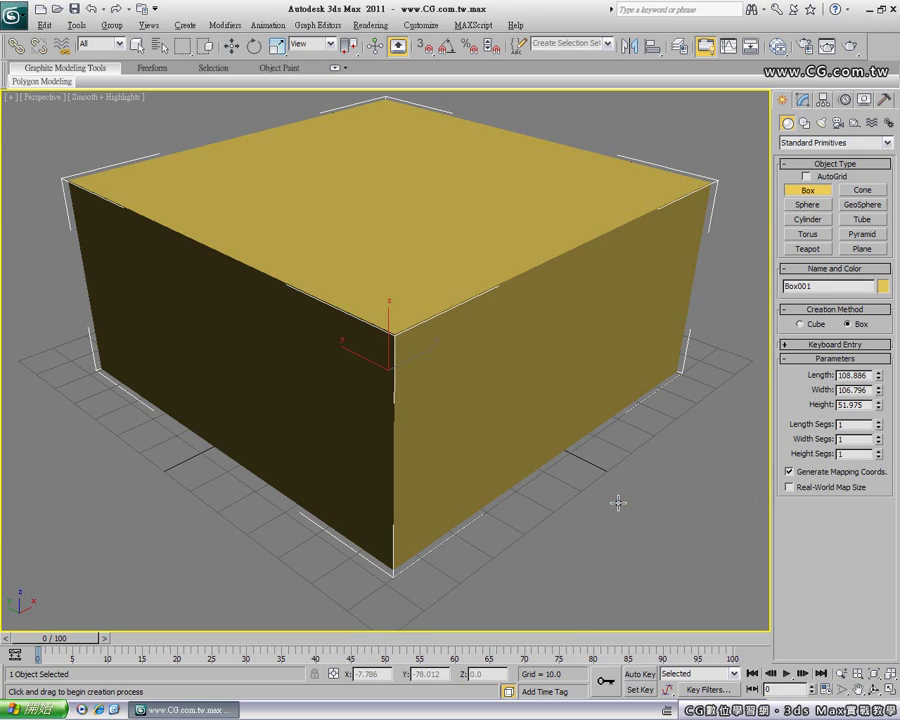
pyautogui.scroll(-2, 482, 305)
pyautogui.scroll(-2, 483, 300)
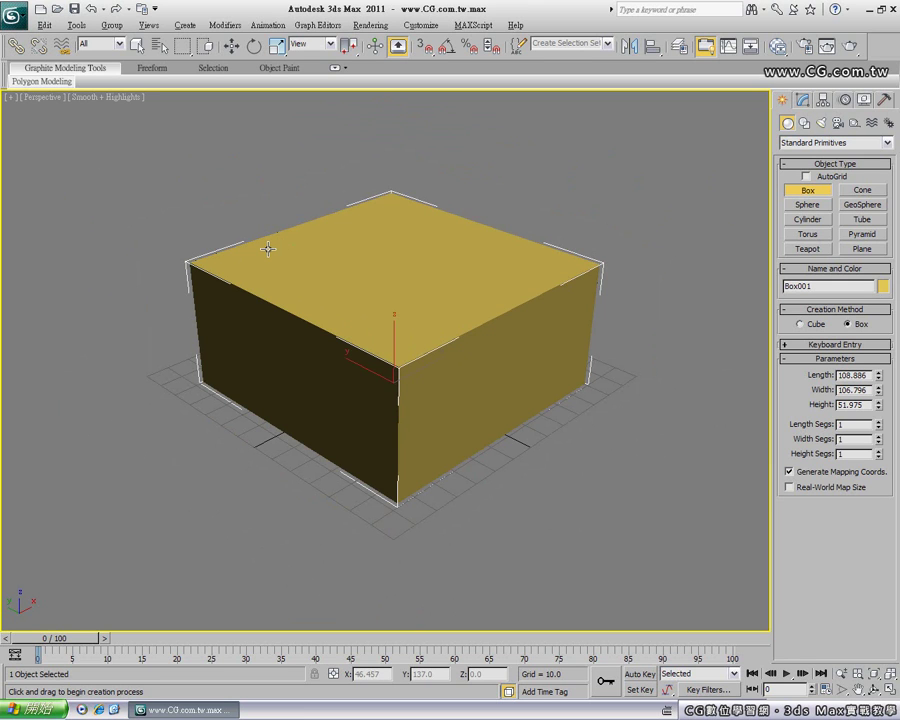
# Turn on Edged Faces and give the box 3 length, 3 width and 2 height segments
pyautogui.click(128, 99)
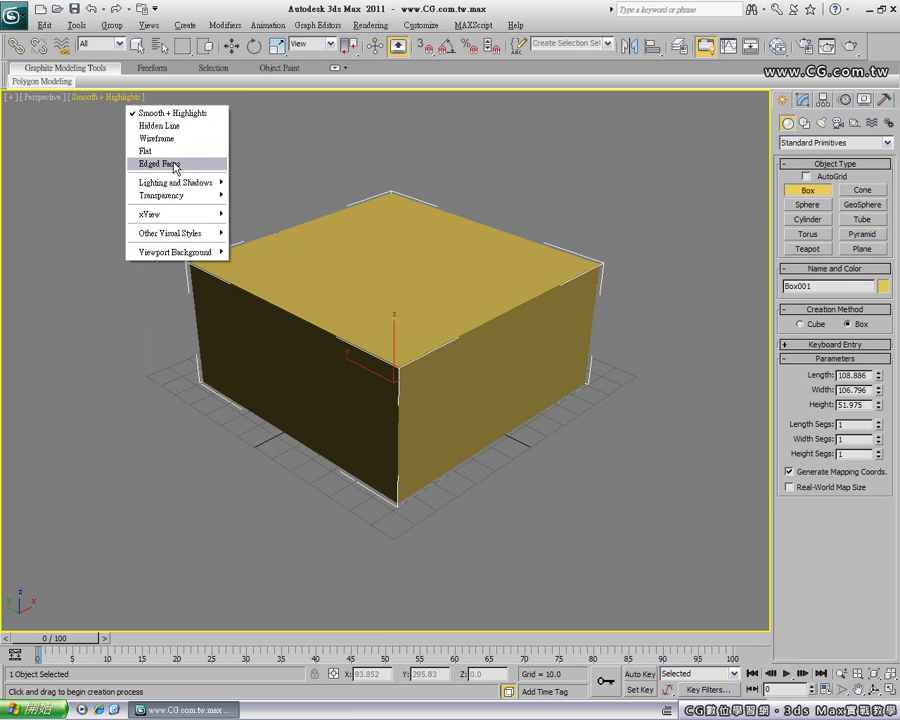
pyautogui.click(175, 168)
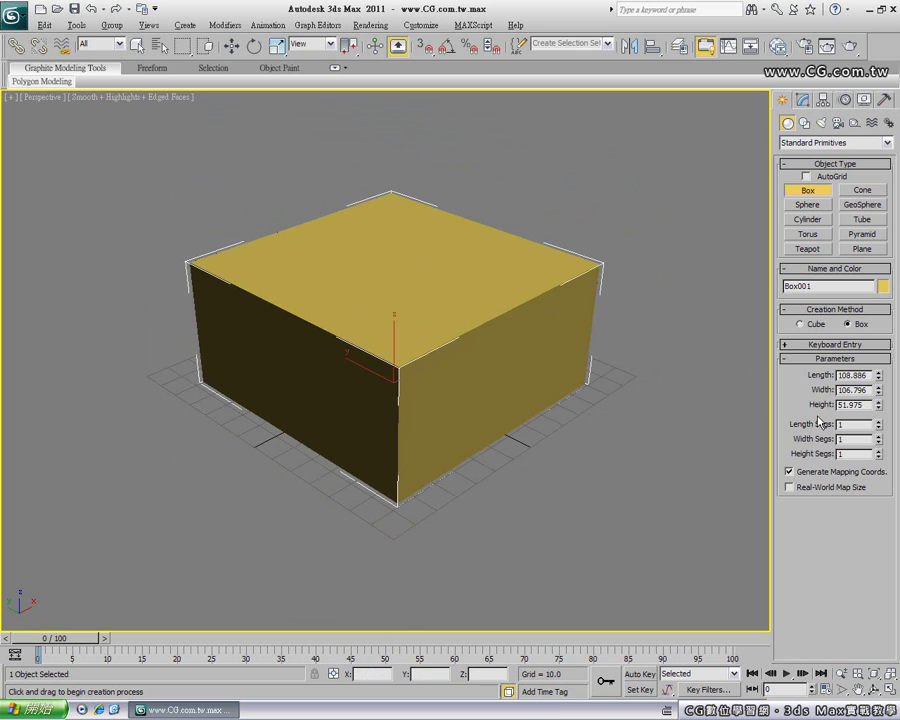
pyautogui.press('F4')
pyautogui.click(878, 423)
pyautogui.click(878, 423)
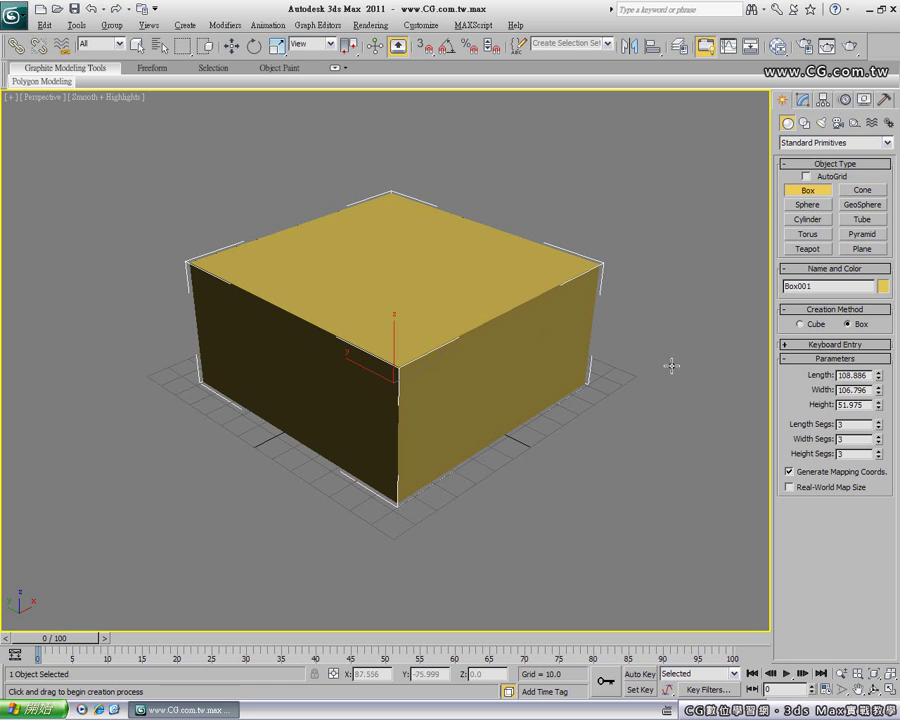
pyautogui.press('F4')
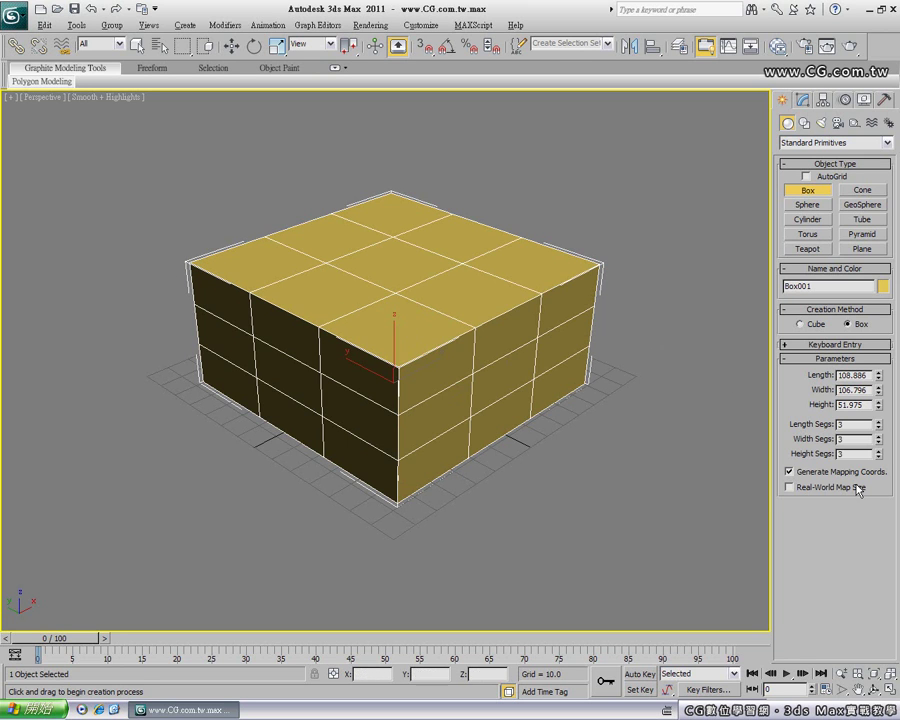
pyautogui.click(878, 457)
pyautogui.press('F4')
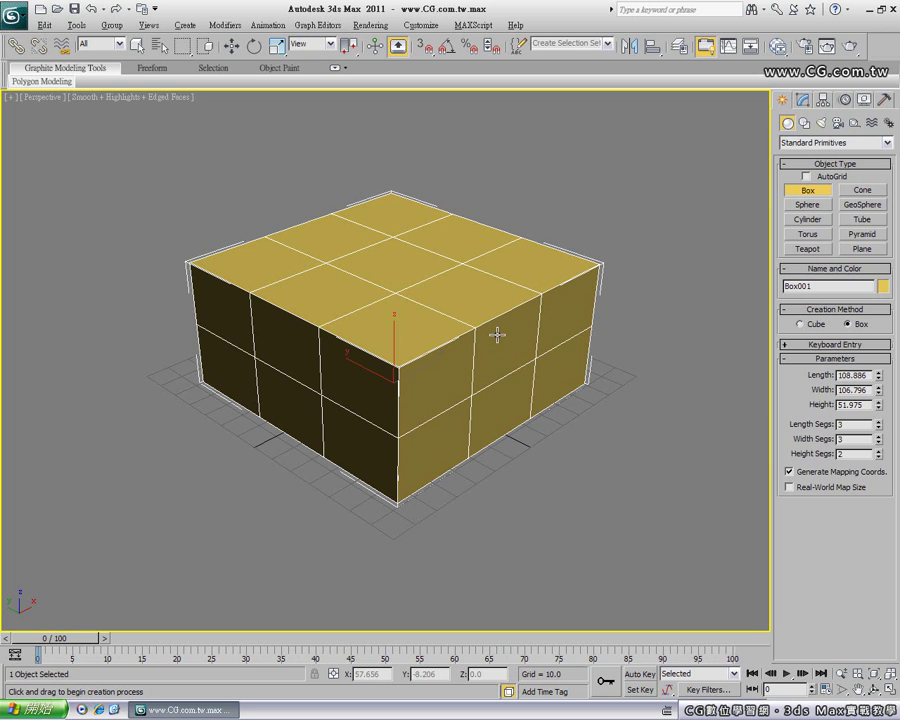
# Convert the box to Editable Poly, then undo the conversion to keep it parametric
pyautogui.rightClick(510, 336)
pyautogui.rightClick(512, 342)
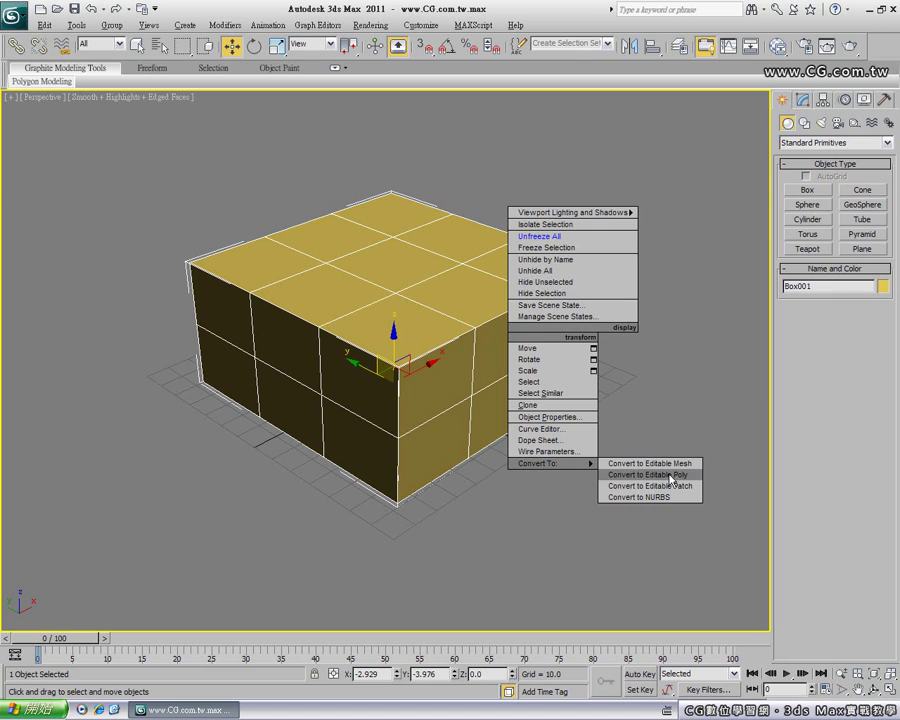
pyautogui.click(671, 476)
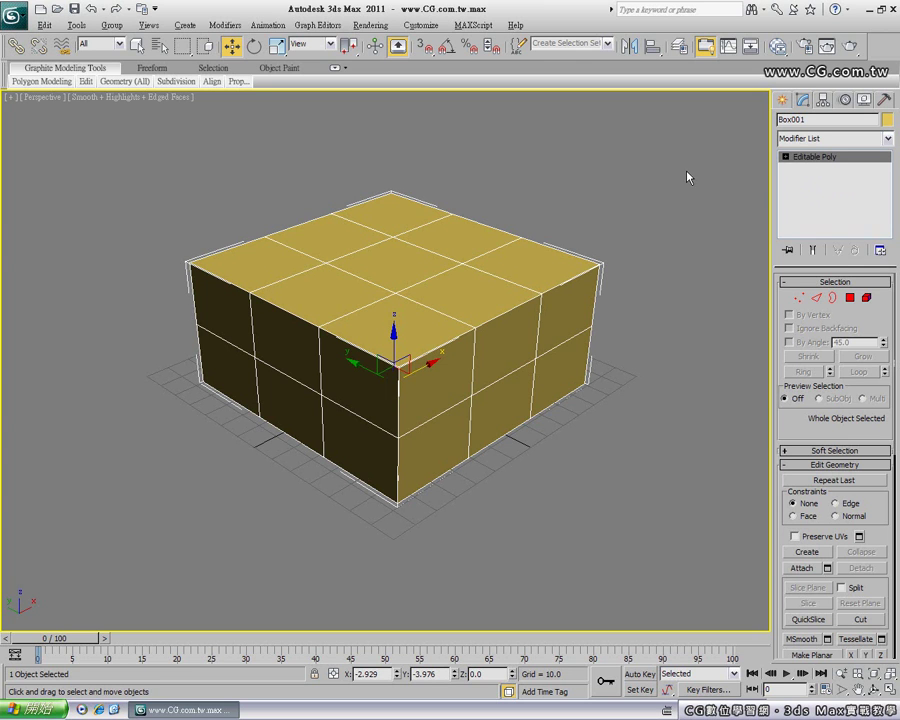
pyautogui.click(90, 9)
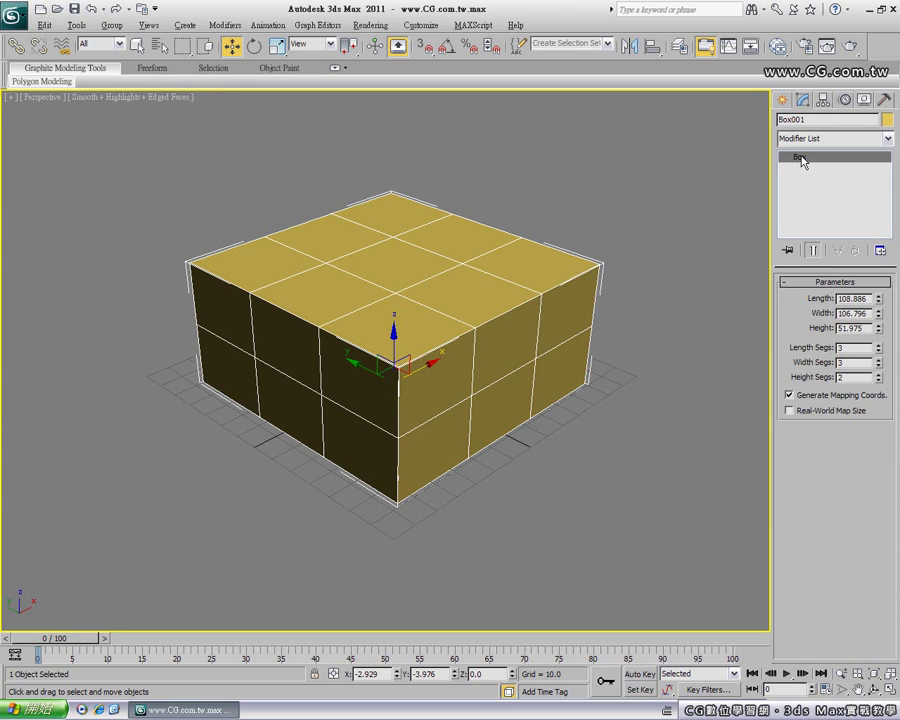
# Apply an Edit Poly modifier to Box001 from the Modifier List
pyautogui.click(887, 139)
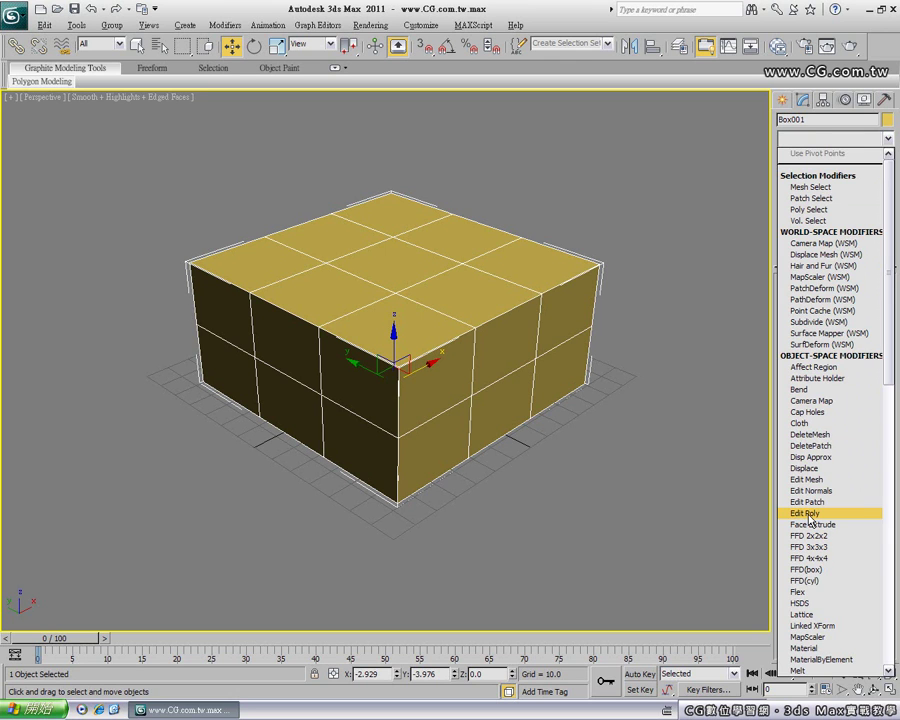
pyautogui.click(811, 516)
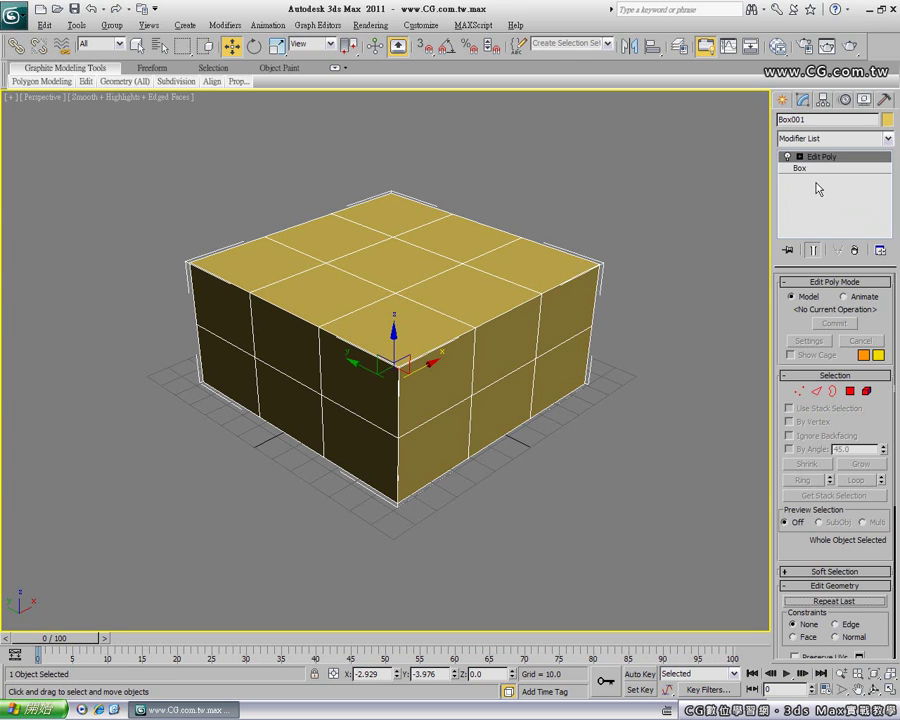
# At Vertex level, raise the top-right corner and dent a back-middle top vertex
pyautogui.click(799, 391)
pyautogui.click(599, 265)
pyautogui.moveTo(603, 196); pyautogui.dragTo(601, 188)
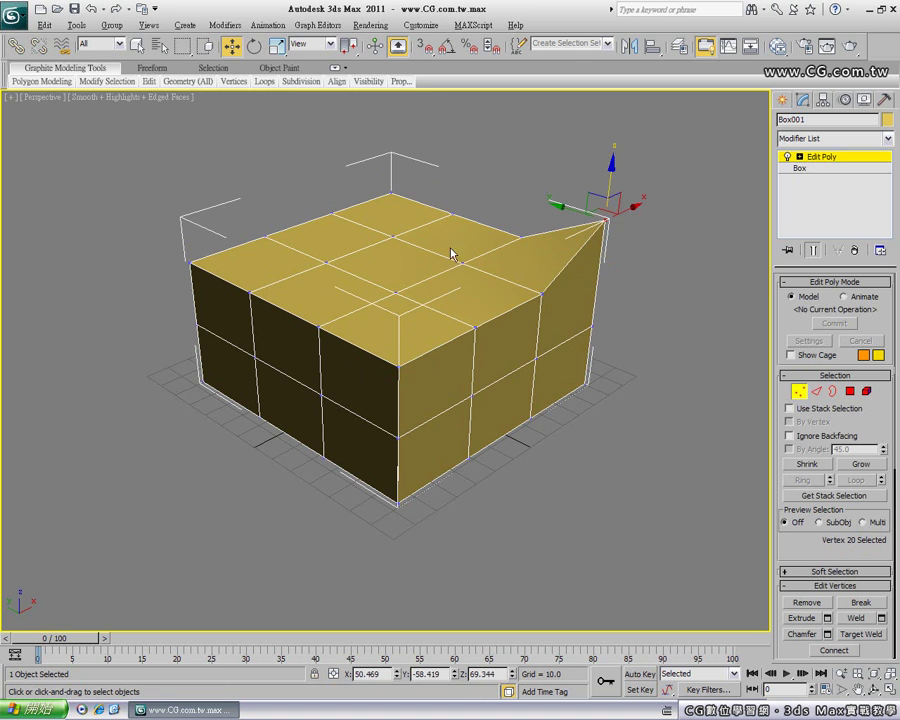
pyautogui.click(457, 217)
pyautogui.moveTo(457, 217); pyautogui.dragTo(366, 273)
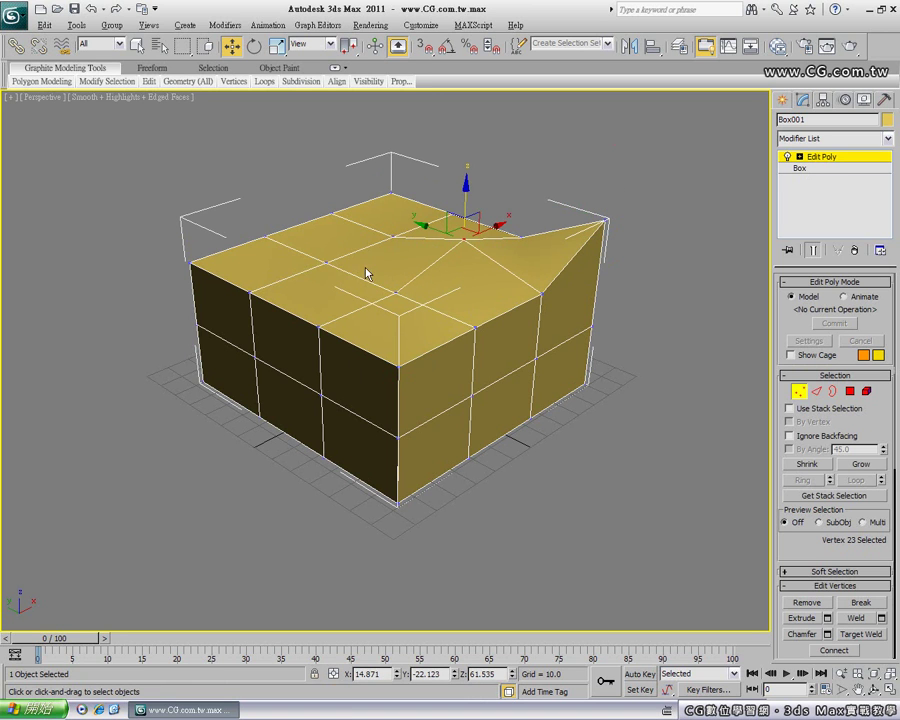
pyautogui.click(605, 221)
pyautogui.moveTo(611, 178); pyautogui.dragTo(612, 235)
# Raise two top-left vertices and pull the front-edge and top-left corner vertices down
pyautogui.click(327, 262)
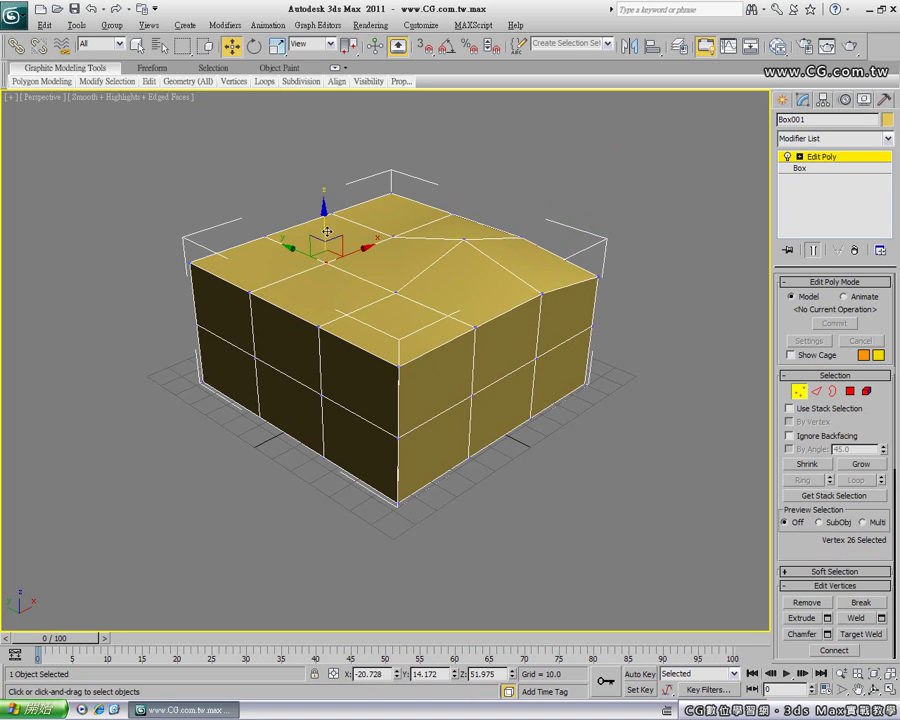
pyautogui.moveTo(327, 232); pyautogui.dragTo(327, 211)
pyautogui.click(394, 226)
pyautogui.moveTo(394, 205); pyautogui.dragTo(394, 196)
pyautogui.click(320, 328)
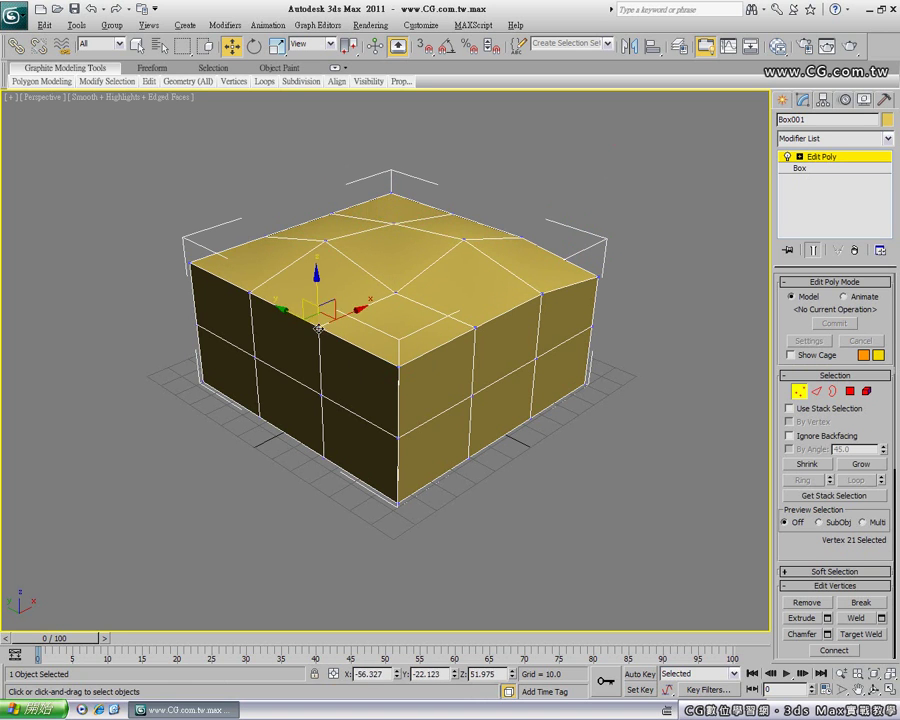
pyautogui.moveTo(320, 328); pyautogui.dragTo(320, 344)
pyautogui.moveTo(130, 182)
pyautogui.mouseDown()
pyautogui.moveTo(200, 272)
pyautogui.moveTo(183, 243)
pyautogui.mouseUp()
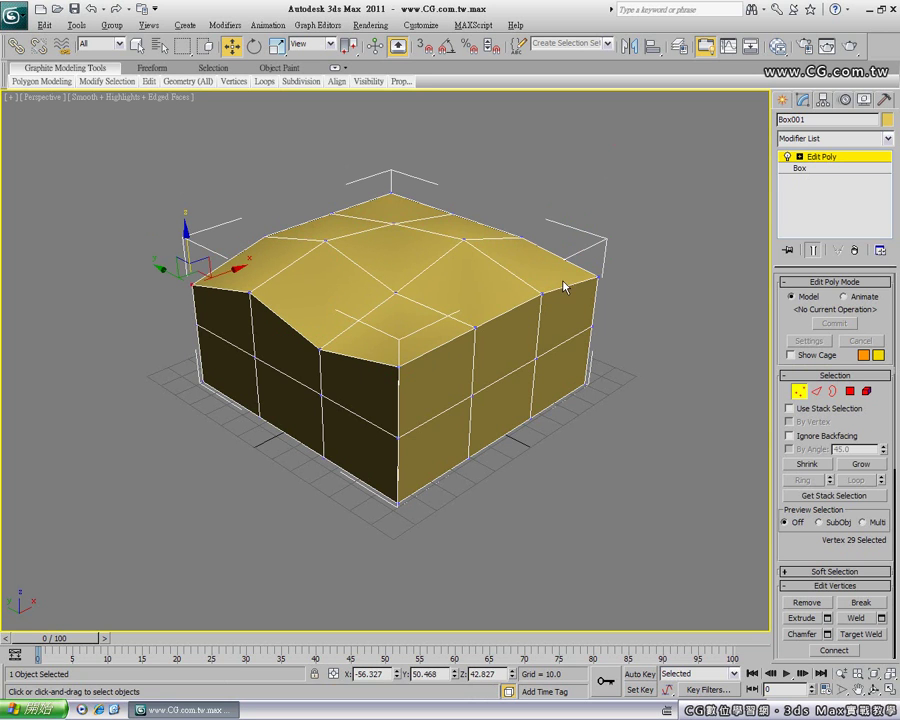
# Lower the right corners and sink the top-face centre, then leave Vertex level
pyautogui.click(597, 278)
pyautogui.moveTo(603, 240); pyautogui.dragTo(603, 251)
pyautogui.click(476, 297)
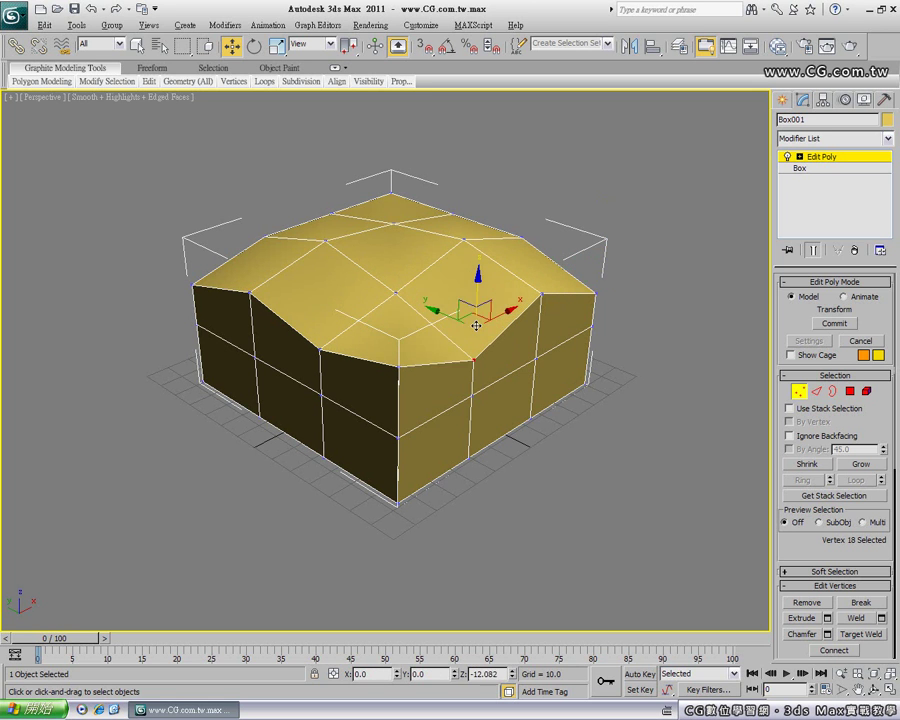
pyautogui.moveTo(476, 297); pyautogui.dragTo(396, 334)
pyautogui.moveTo(496, 342)
pyautogui.keyDown('alt'); pyautogui.mouseDown(button='middle')
pyautogui.moveTo(328, 332)
pyautogui.moveTo(446, 297)
pyautogui.mouseUp(button='middle'); pyautogui.keyUp('alt')
pyautogui.click(422, 252)
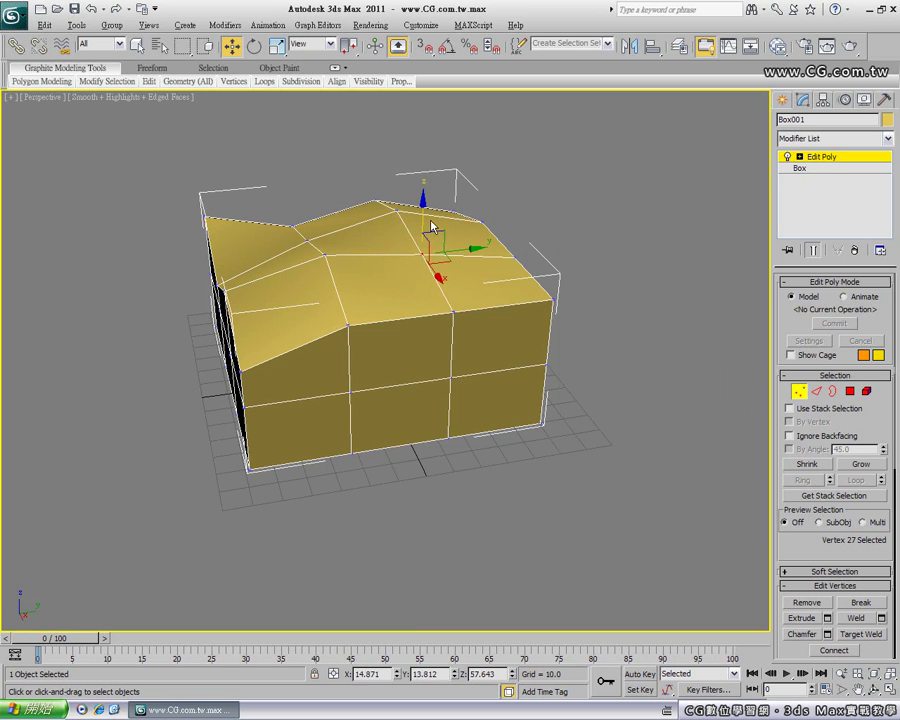
pyautogui.moveTo(422, 252); pyautogui.dragTo(386, 336)
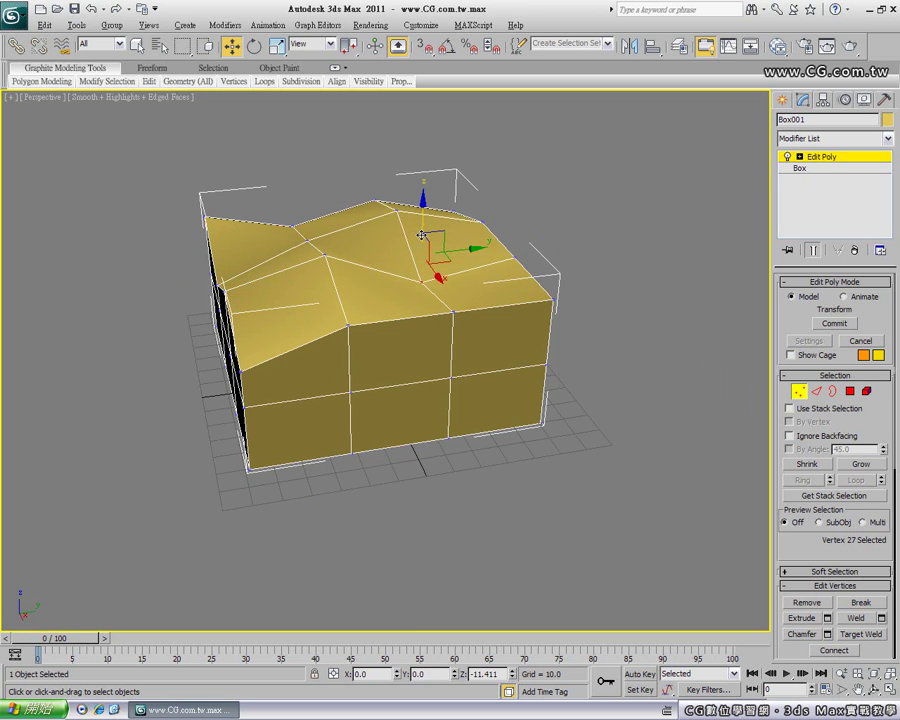
pyautogui.click(453, 313)
pyautogui.moveTo(453, 313); pyautogui.dragTo(372, 360)
pyautogui.moveTo(372, 360)
pyautogui.keyDown('alt'); pyautogui.mouseDown(button='middle')
pyautogui.moveTo(532, 366)
pyautogui.moveTo(502, 366)
pyautogui.mouseUp(button='middle'); pyautogui.keyUp('alt')
pyautogui.click(821, 157)
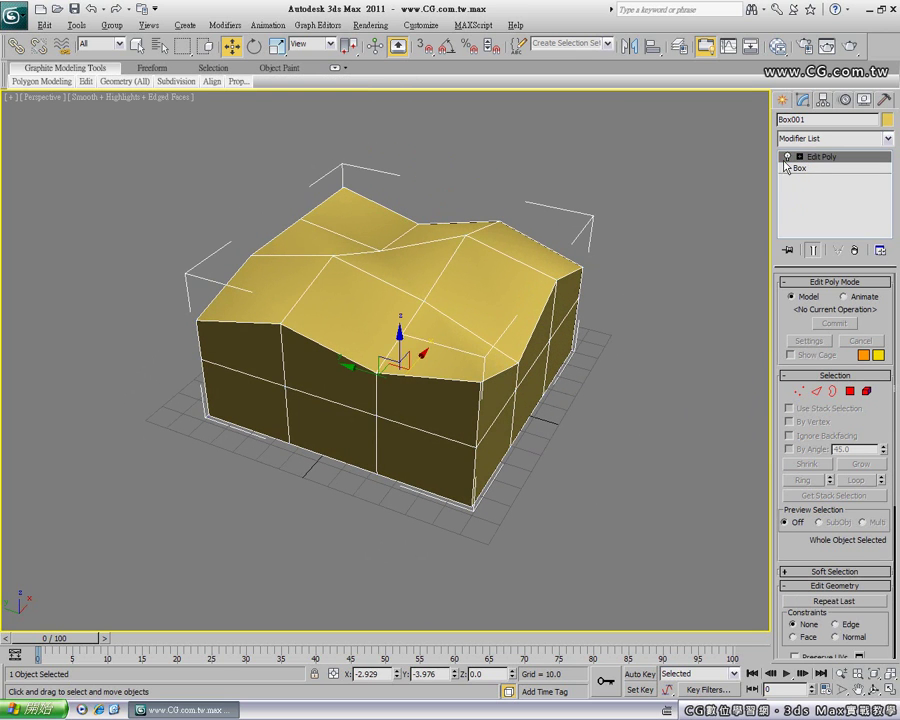
pyautogui.click(787, 157)
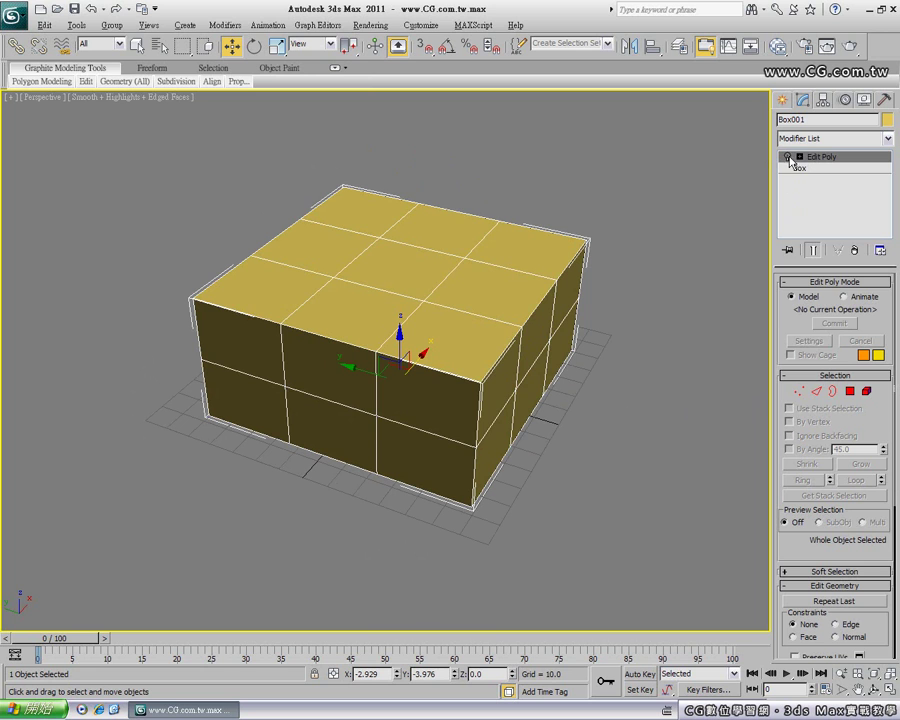
pyautogui.click(787, 157)
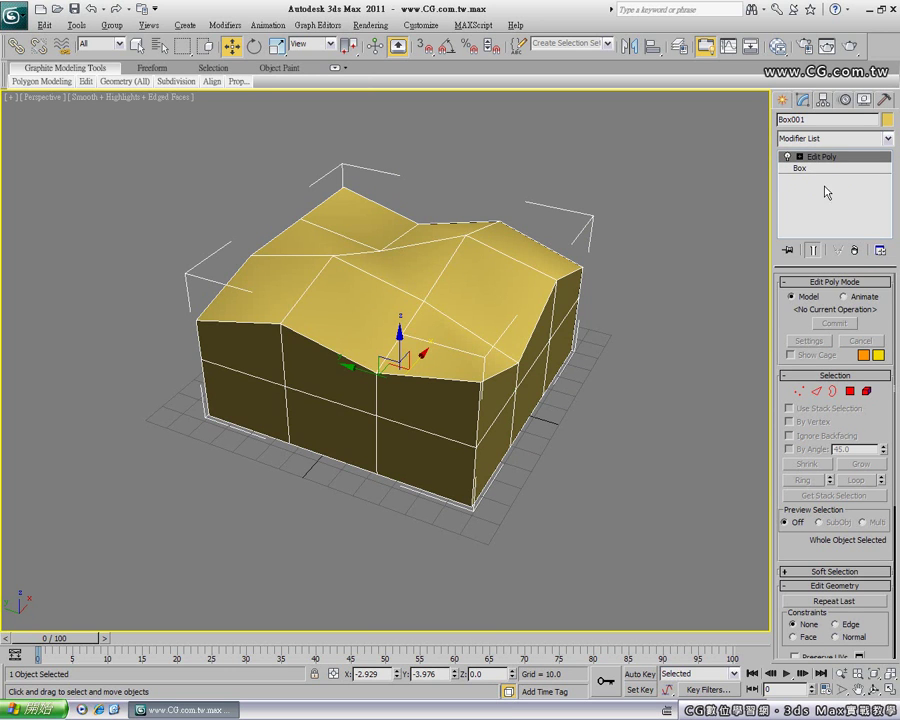
pyautogui.moveTo(422, 302)
pyautogui.keyDown('alt'); pyautogui.mouseDown(button='middle')
pyautogui.moveTo(409, 293)
pyautogui.moveTo(329, 295)
pyautogui.moveTo(446, 295)
pyautogui.moveTo(600, 223)
pyautogui.mouseUp(button='middle'); pyautogui.keyUp('alt')
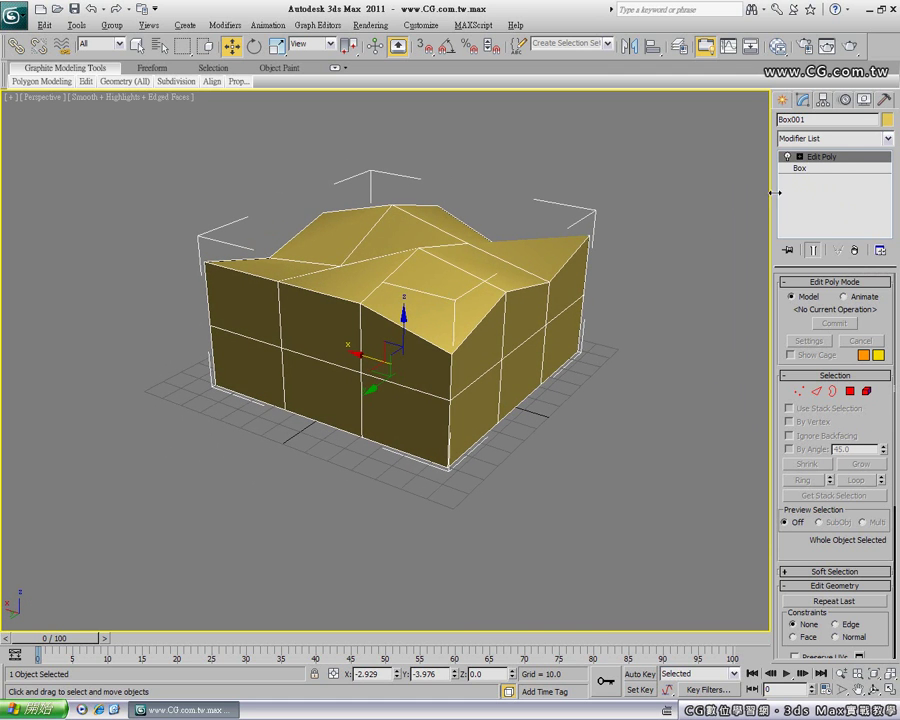
pyautogui.keyDown('alt'); pyautogui.moveTo(441, 291); pyautogui.dragTo(424, 294, button='middle'); pyautogui.keyUp('alt')
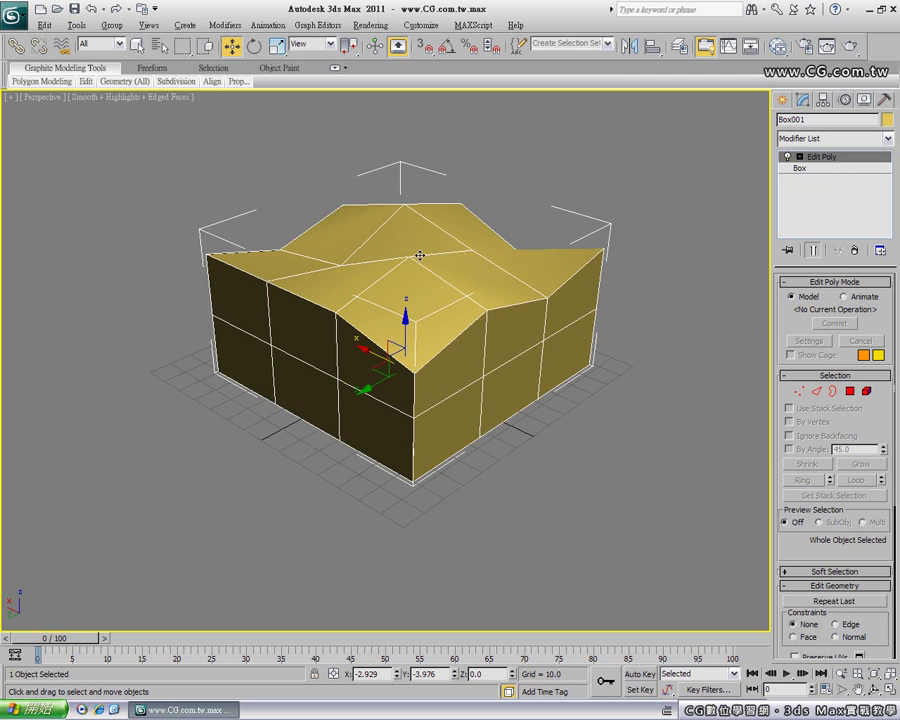
pyautogui.moveTo(532, 310)
pyautogui.keyDown('alt'); pyautogui.mouseDown(button='middle')
pyautogui.moveTo(293, 309)
pyautogui.moveTo(381, 273)
pyautogui.mouseUp(button='middle'); pyautogui.keyUp('alt')
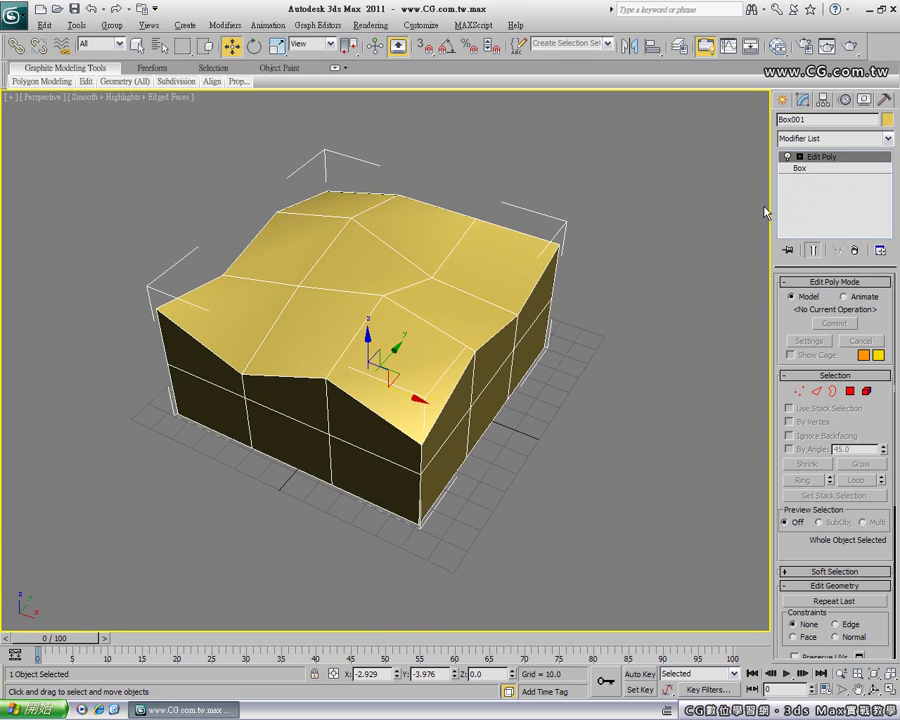
# Select the Box level in the modifier stack and decline the topology-dependence warning
pyautogui.click(844, 168)
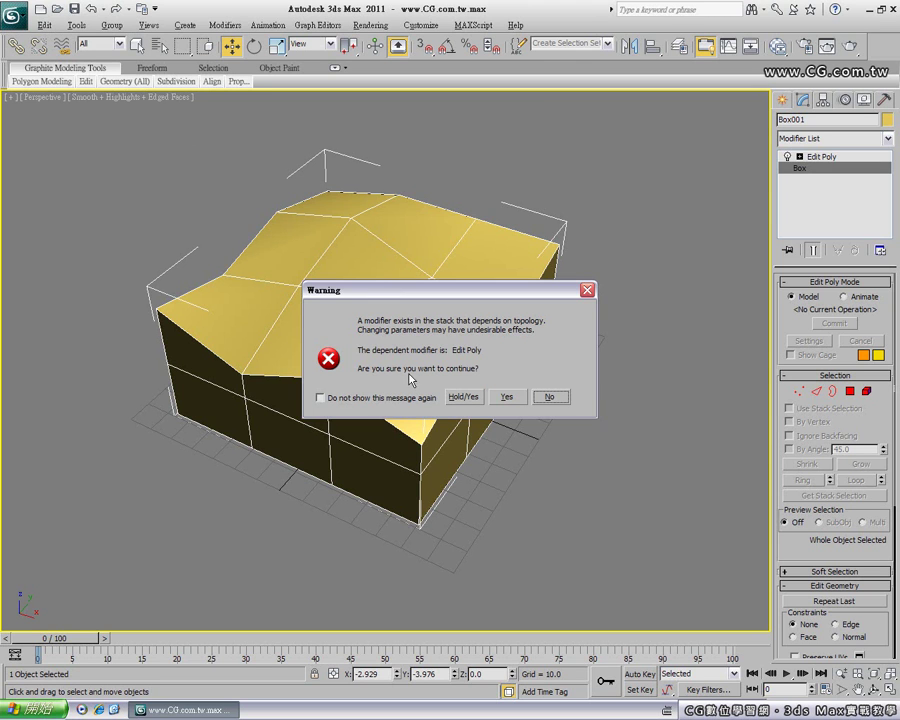
pyautogui.click(550, 398)
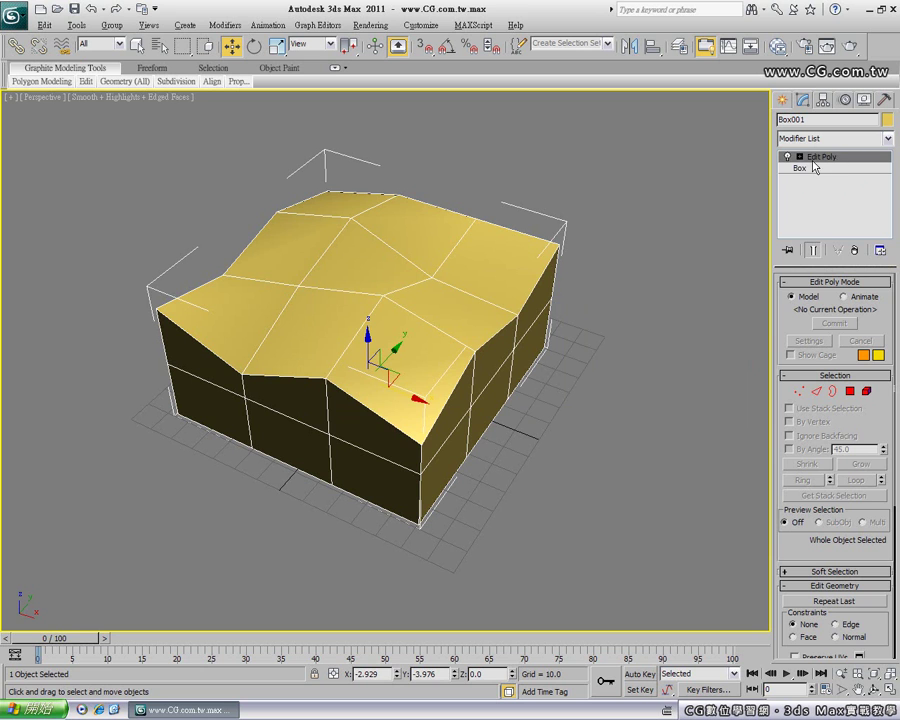
# Remove the Edit Poly modifier, closing the conversion menu without converting
pyautogui.click(860, 251)
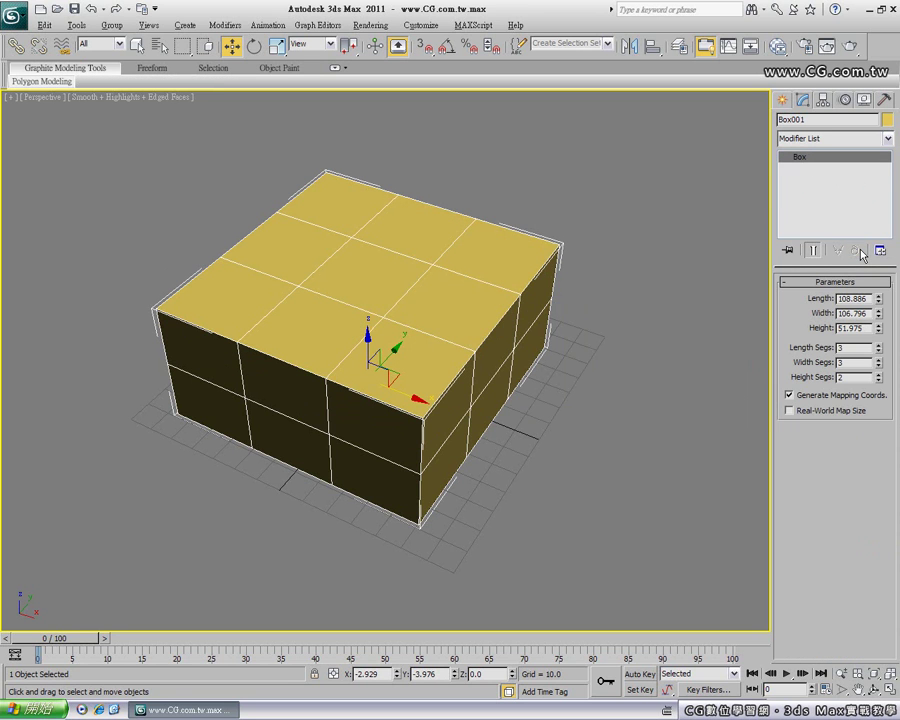
pyautogui.keyDown('alt'); pyautogui.moveTo(472, 350); pyautogui.dragTo(450, 327, button='middle'); pyautogui.keyUp('alt')
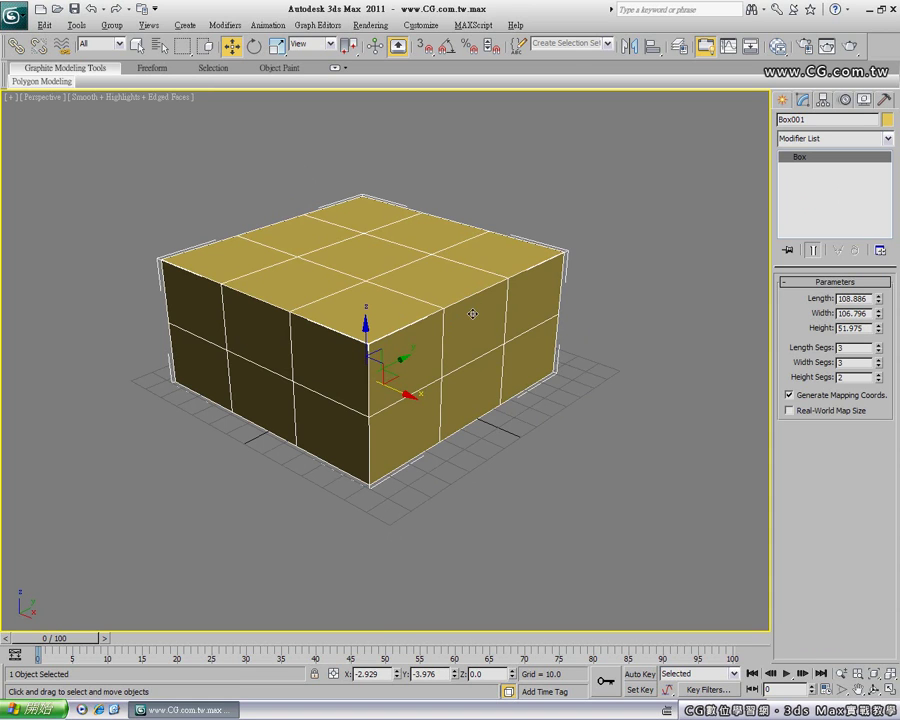
pyautogui.rightClick(468, 312)
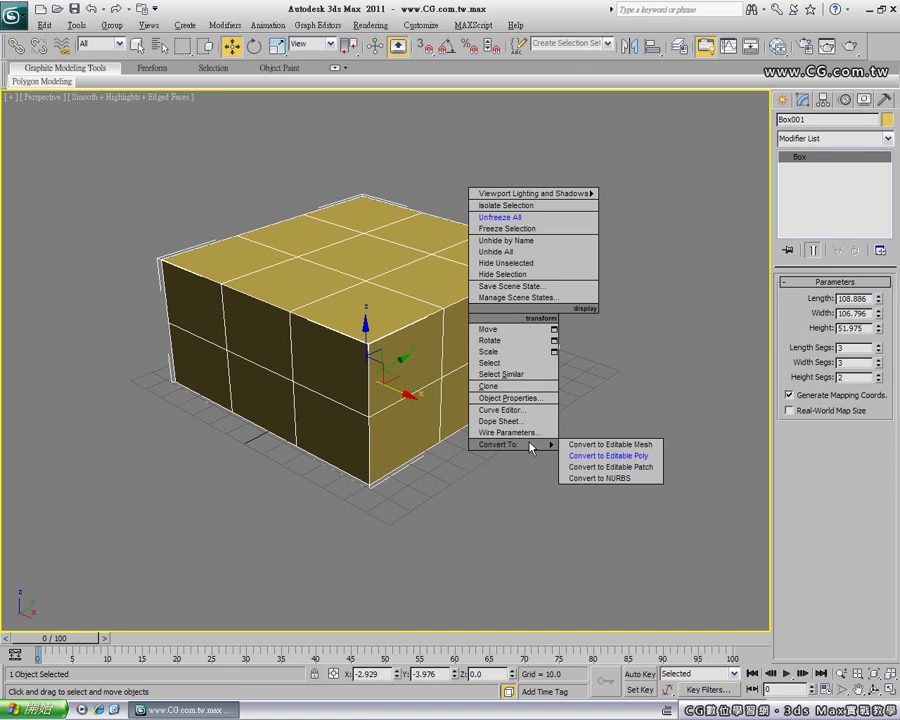
pyautogui.moveTo(761, 247)
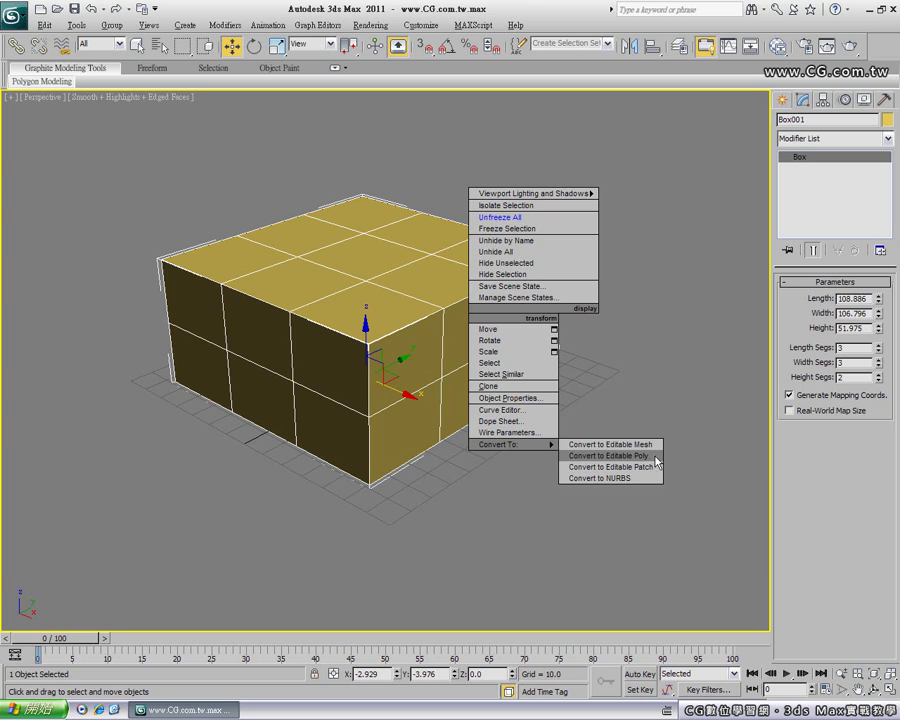
pyautogui.rightClick(818, 160)
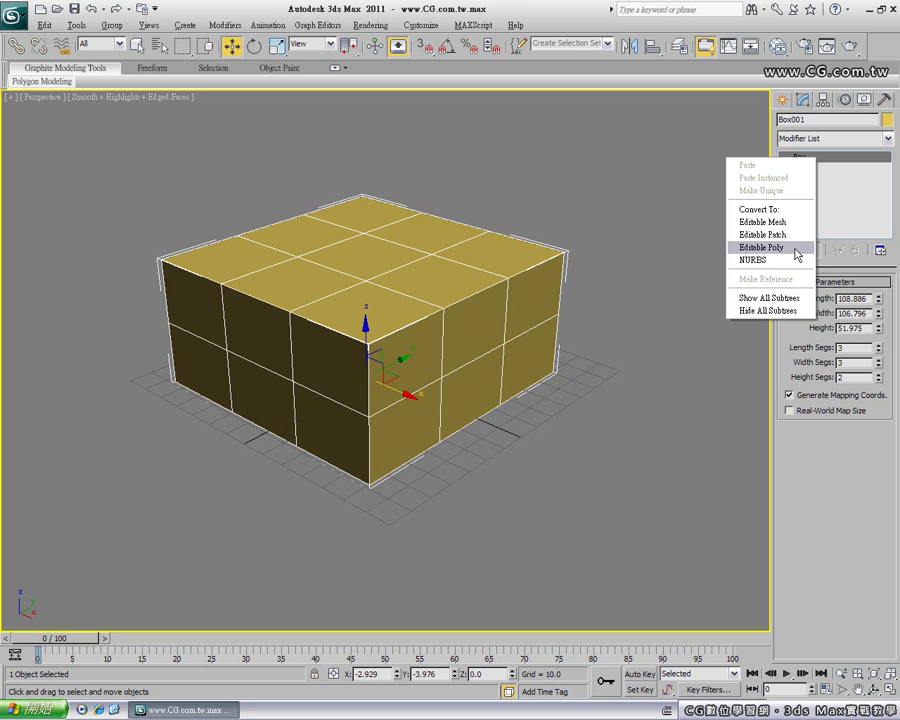
pyautogui.click(843, 348)
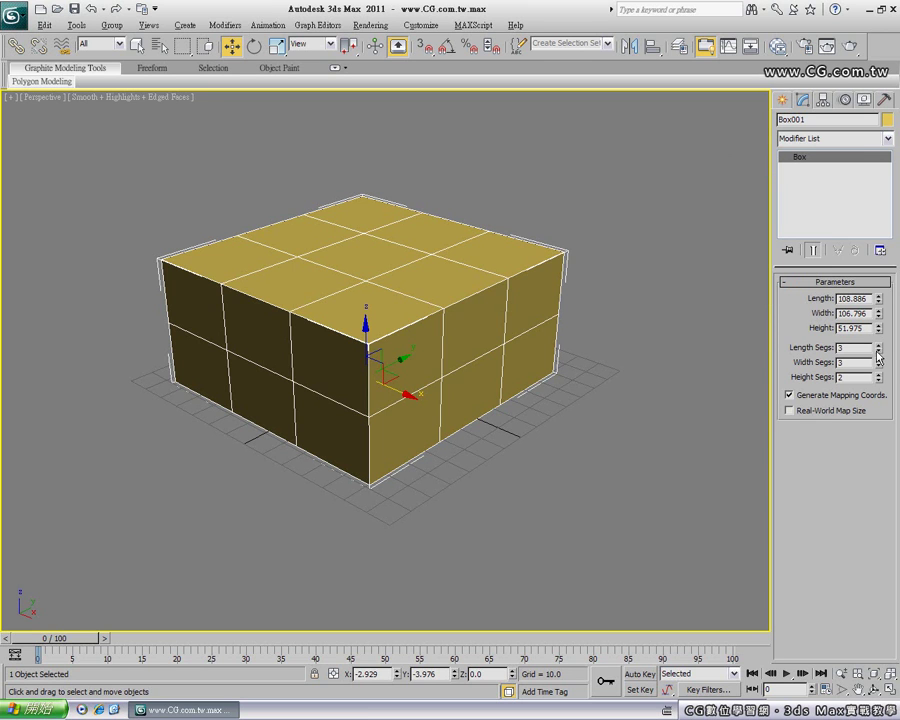
# Set Length and Width Segs to 5 and size the box 100 long, 90 wide, 50 high
pyautogui.click(878, 357)
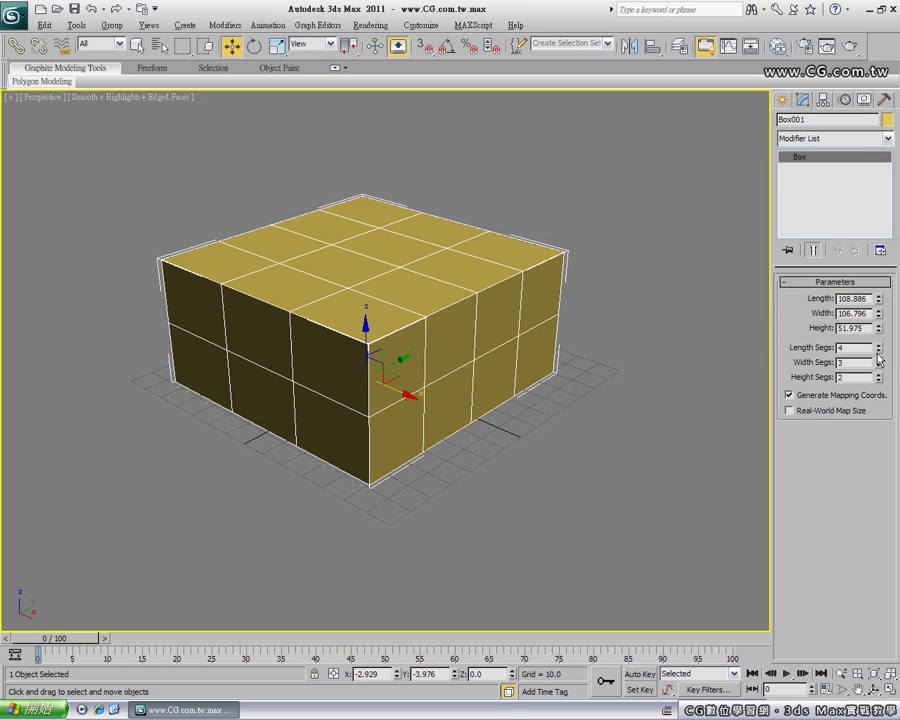
pyautogui.click(878, 345)
pyautogui.click(878, 359)
pyautogui.click(878, 359)
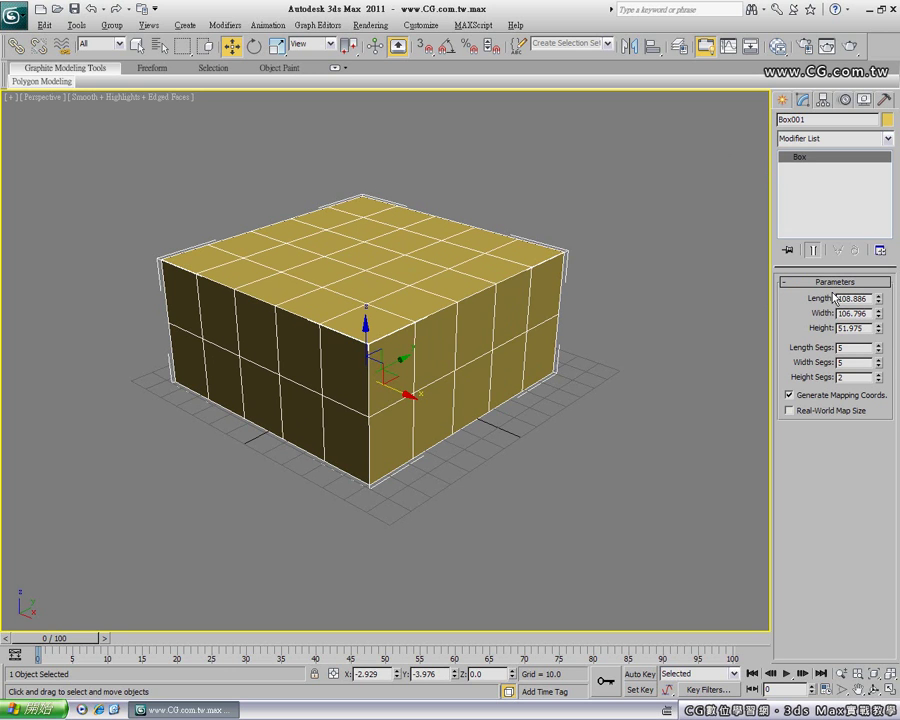
pyautogui.moveTo(878, 298); pyautogui.dragTo(877, 330)
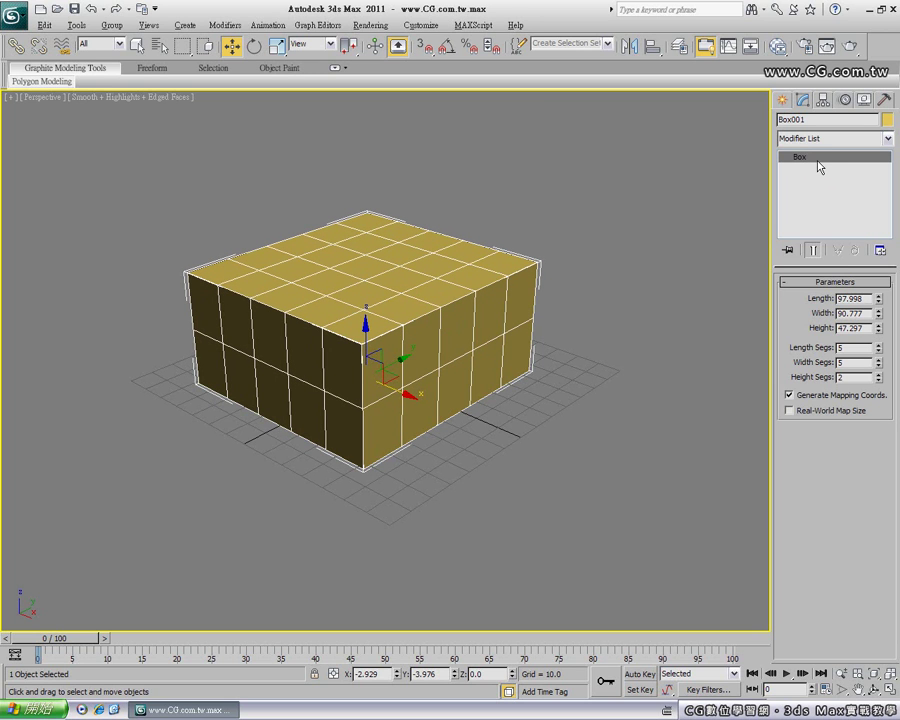
pyautogui.moveTo(879, 329); pyautogui.dragTo(879, 322)
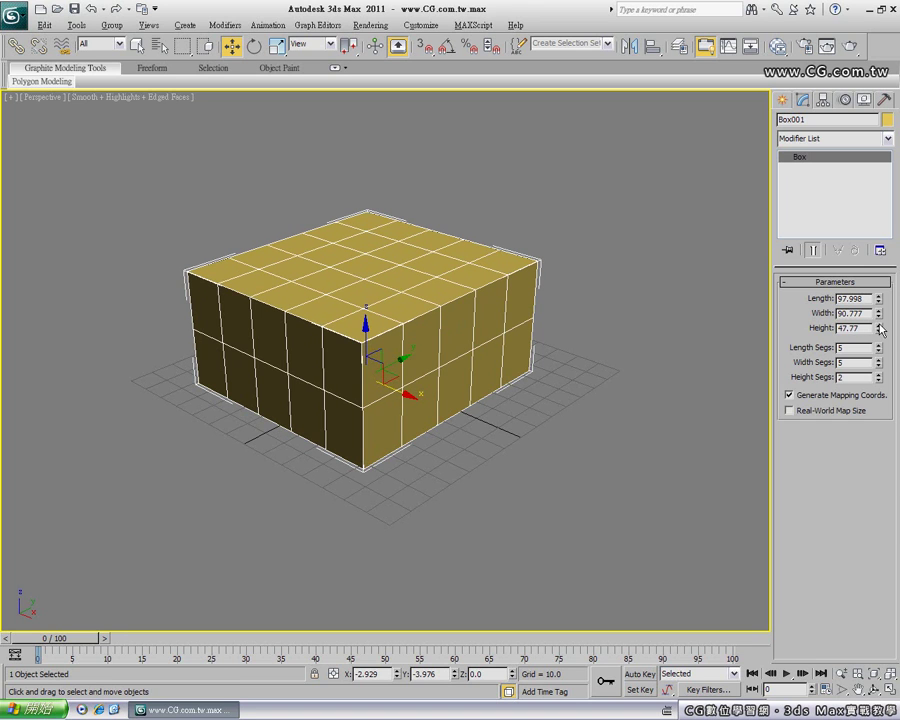
pyautogui.write('50')
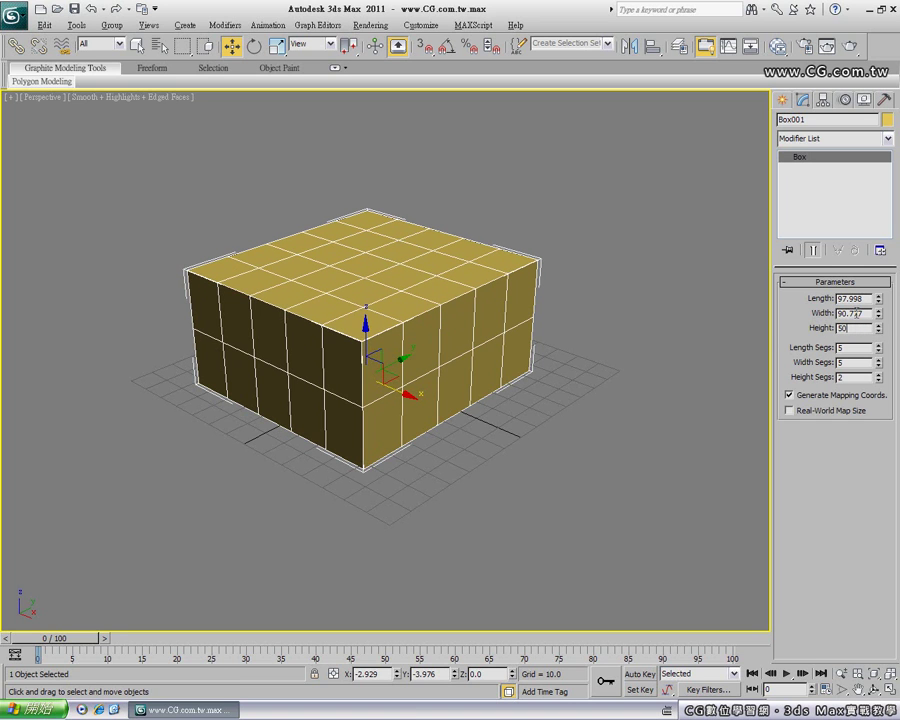
pyautogui.press('Tab')
pyautogui.write('9')
pyautogui.doubleClick(862, 298)
pyautogui.write('100')
pyautogui.press('Return')
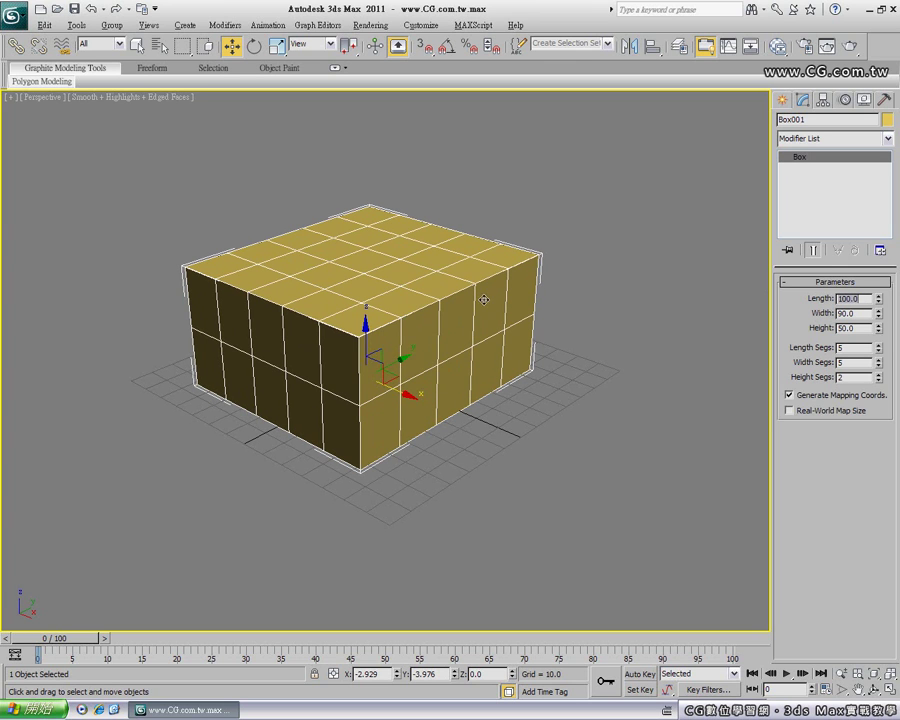
# Convert Box001 to Editable Poly from the stack menu and expand its sub-object levels
pyautogui.rightClick(818, 165)
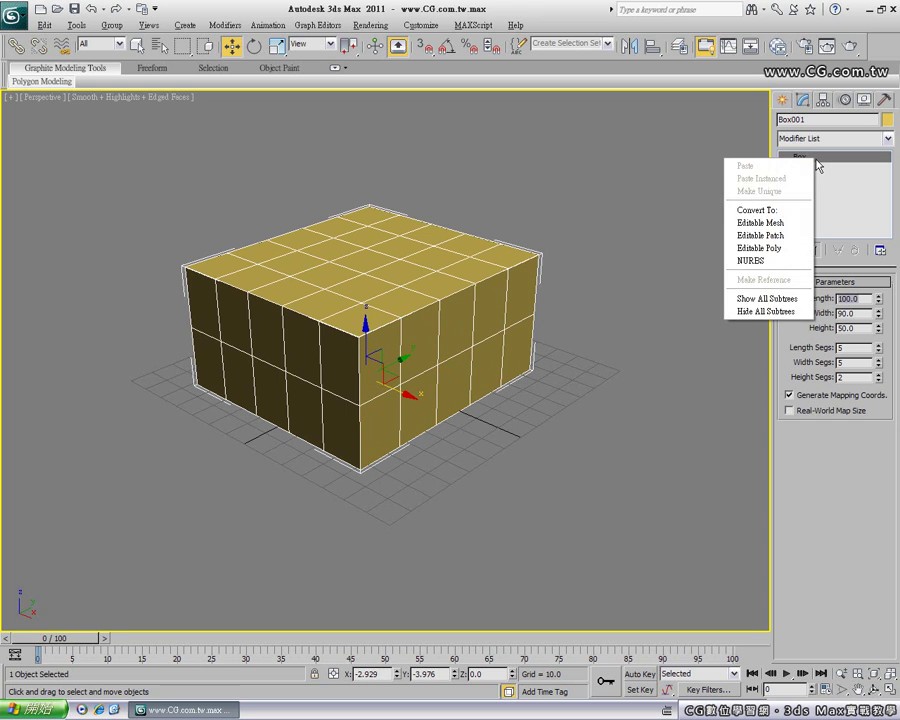
pyautogui.click(791, 250)
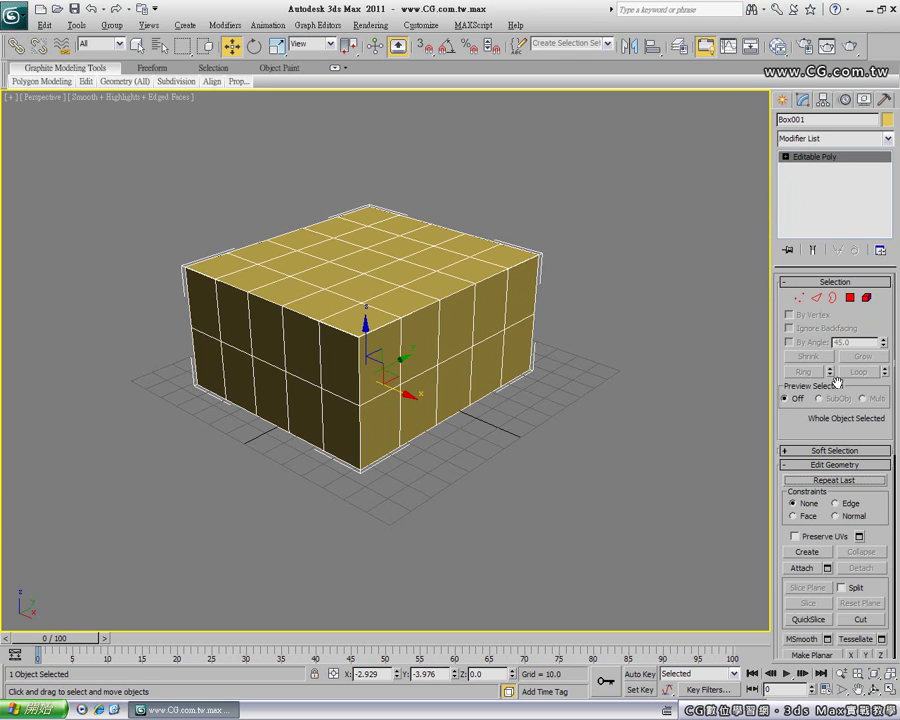
pyautogui.click(812, 178)
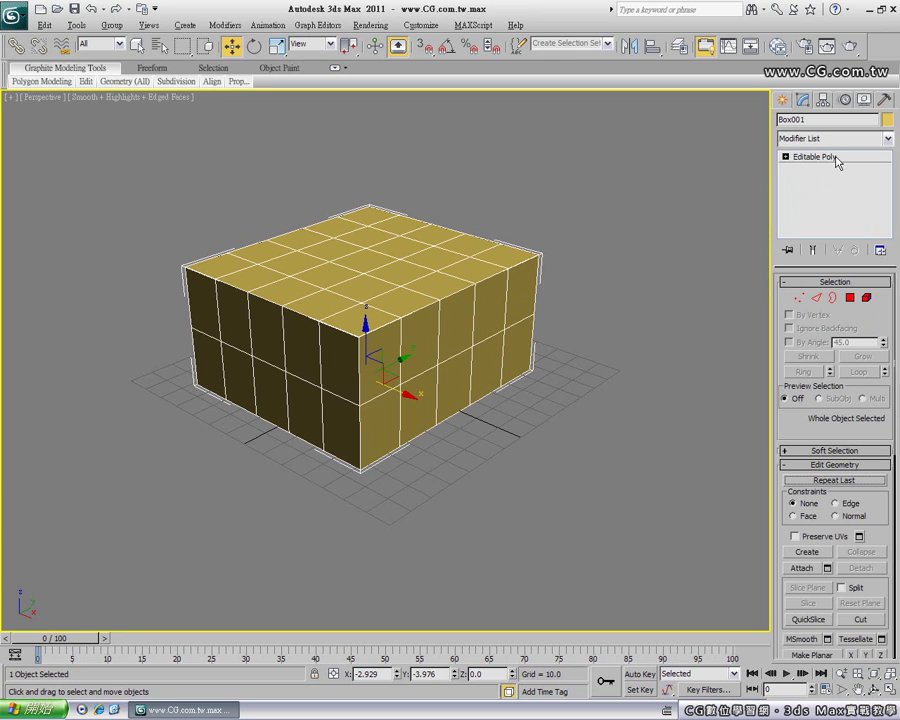
pyautogui.click(785, 157)
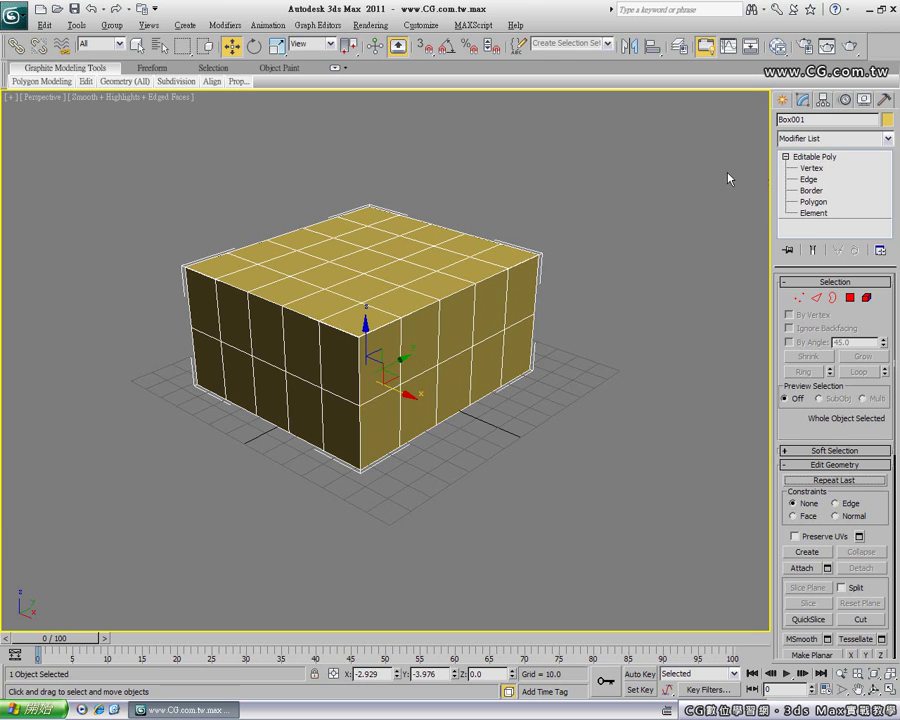
# Pick two top vertices and four top-face edges, ending at the Polygon sub-object level
pyautogui.click(812, 168)
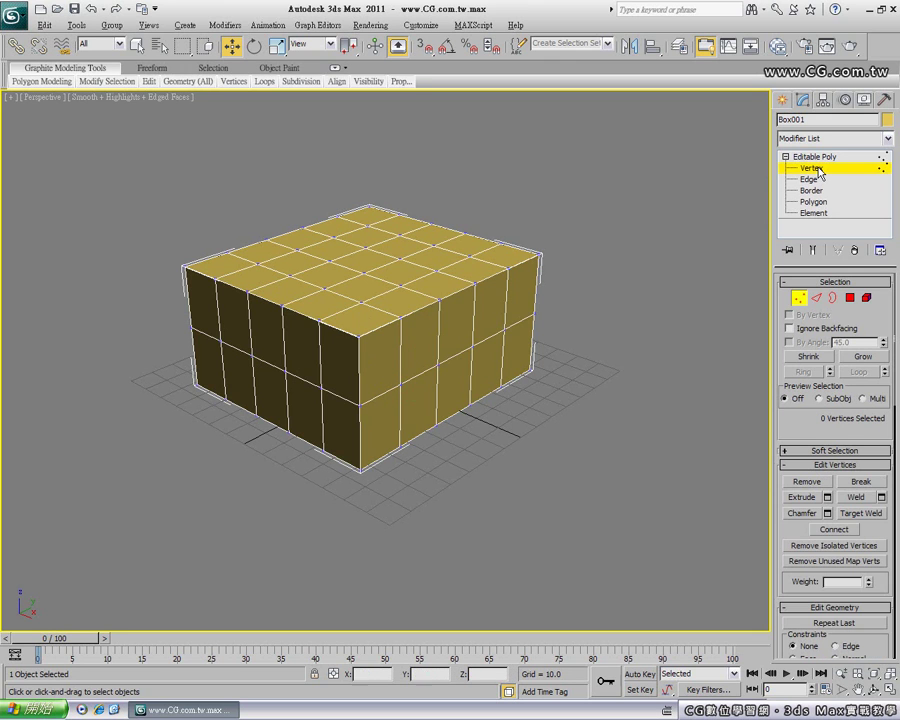
pyautogui.click(541, 255)
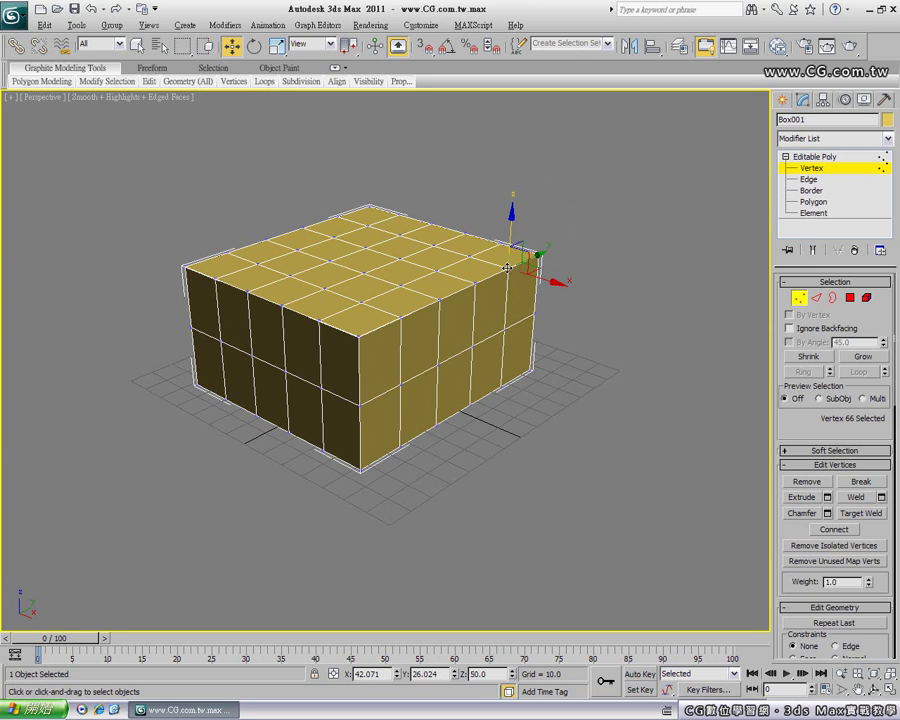
pyautogui.click(473, 284)
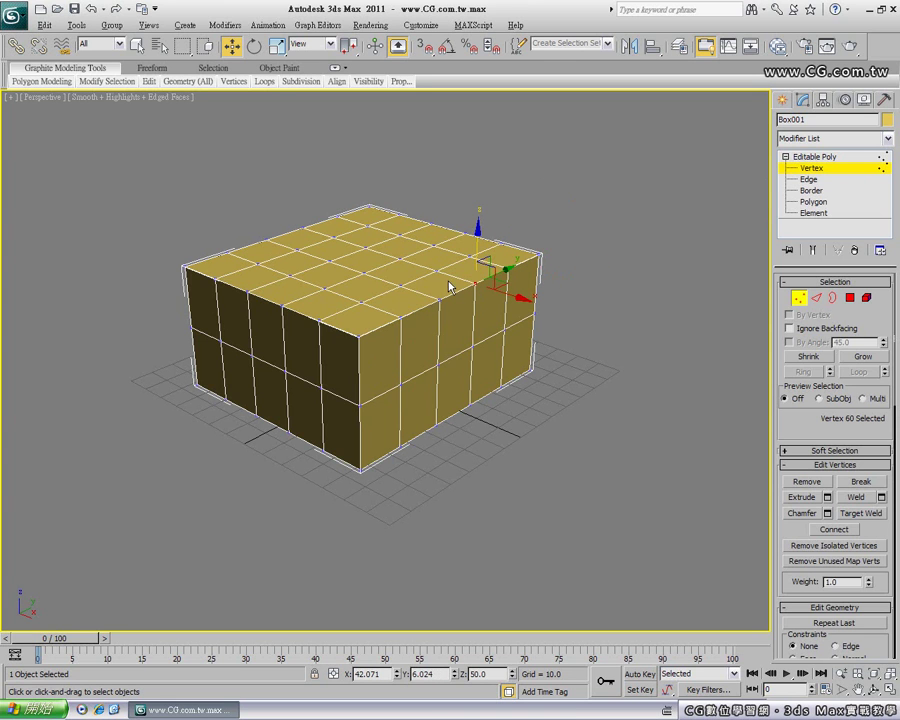
pyautogui.click(808, 179)
pyautogui.click(445, 298)
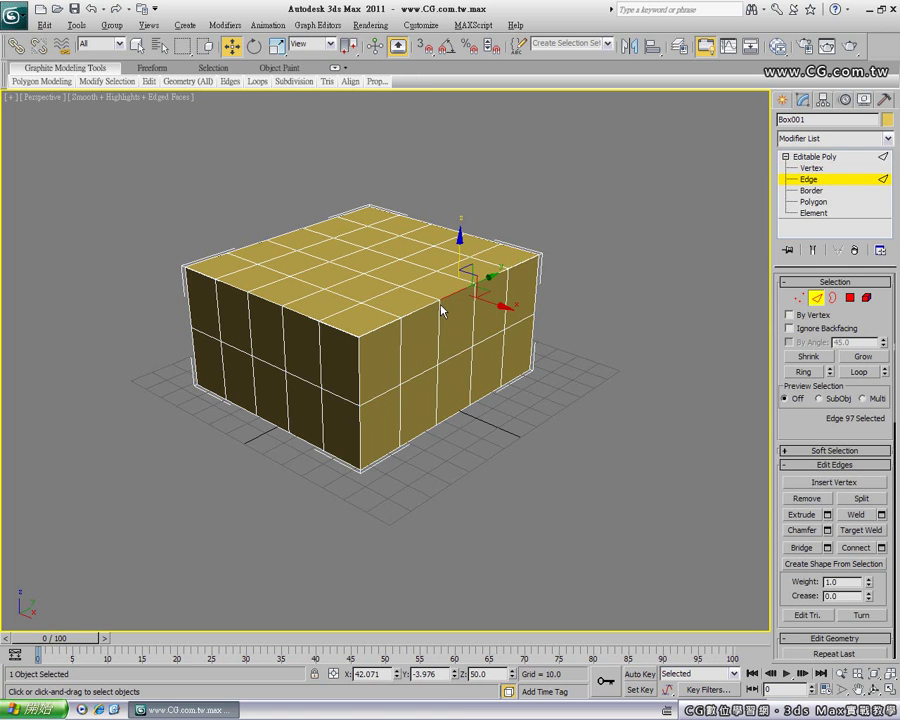
pyautogui.click(398, 296)
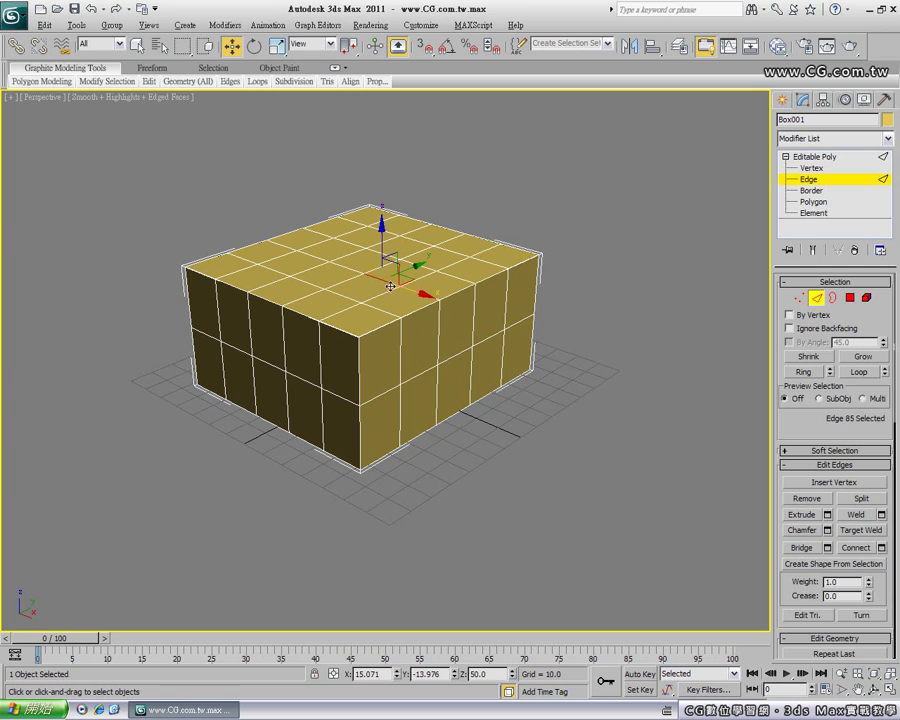
pyautogui.click(338, 283)
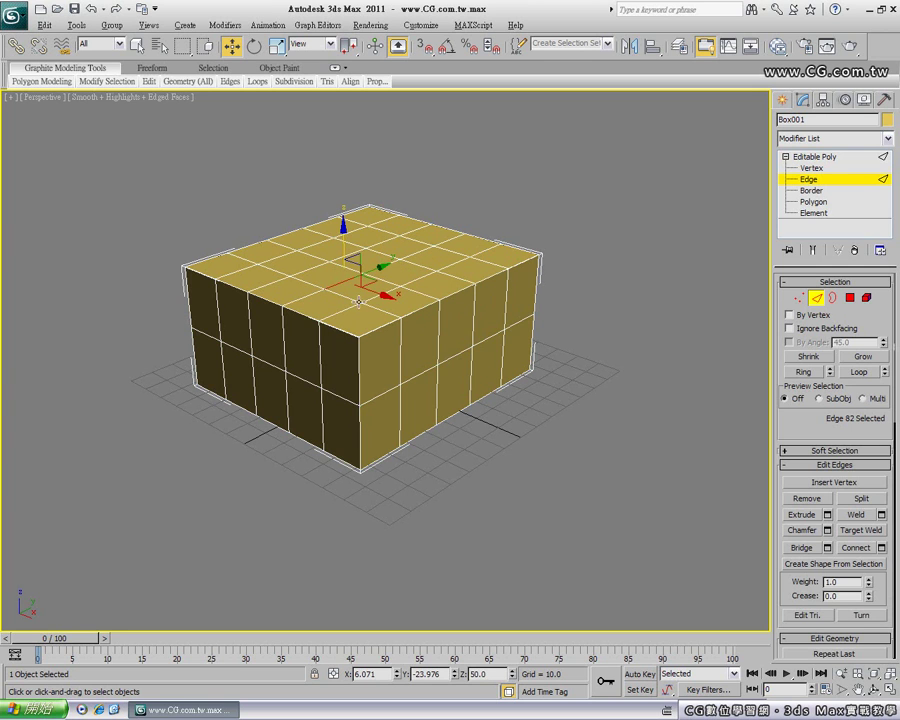
pyautogui.click(412, 306)
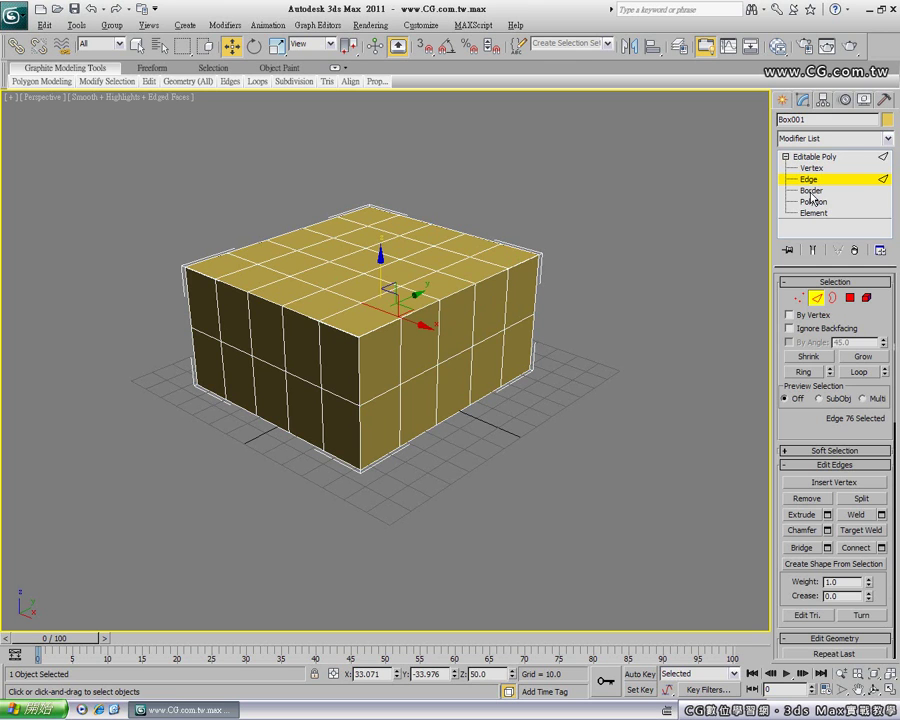
pyautogui.click(814, 201)
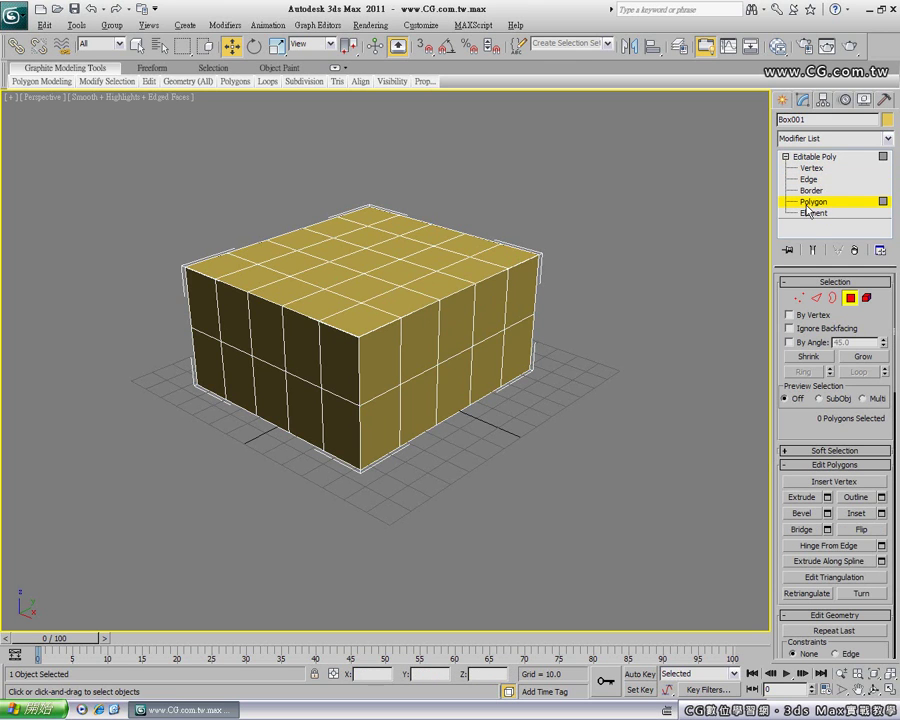
# Select the upper and lower polygons along the box's side face in turn
pyautogui.click(456, 372)
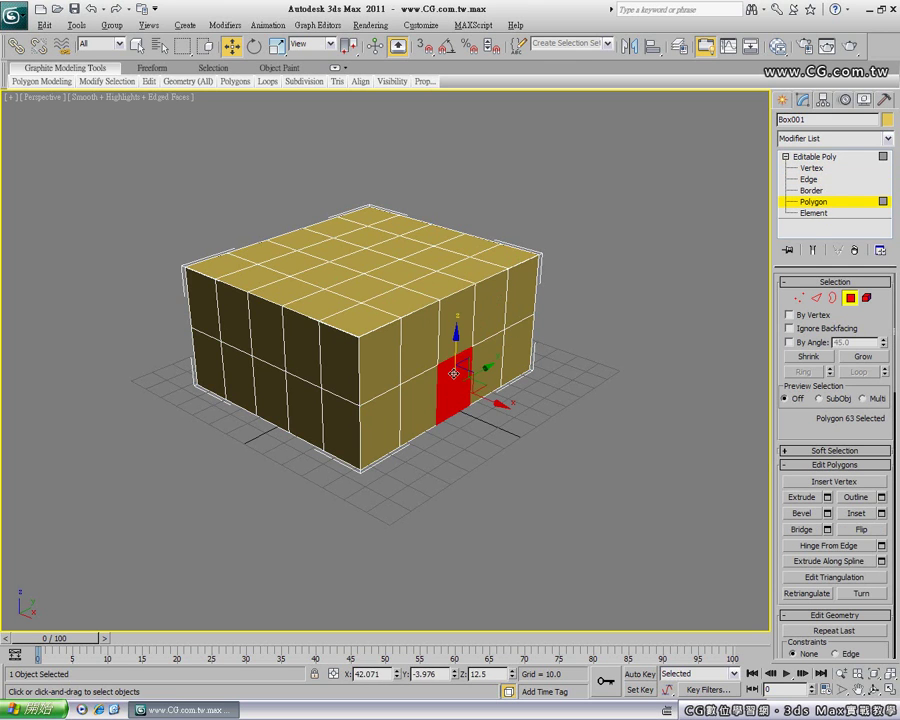
pyautogui.click(390, 356)
pyautogui.click(420, 335)
pyautogui.click(457, 328)
pyautogui.click(488, 310)
pyautogui.click(516, 292)
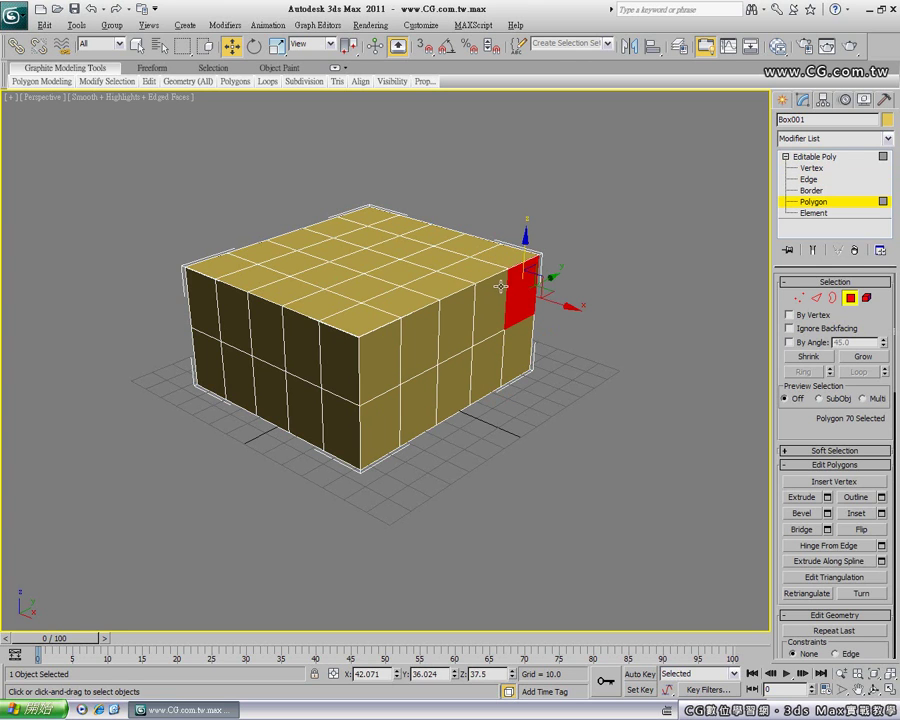
# Delete the first central top polygons to open a hole in the box top
pyautogui.click(387, 275)
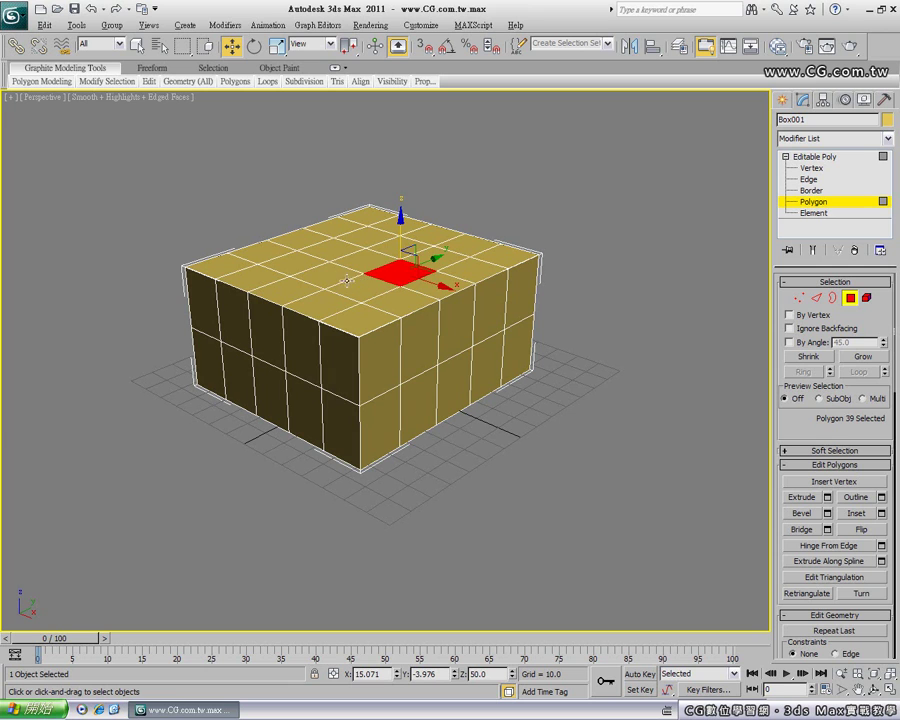
pyautogui.click(340, 282)
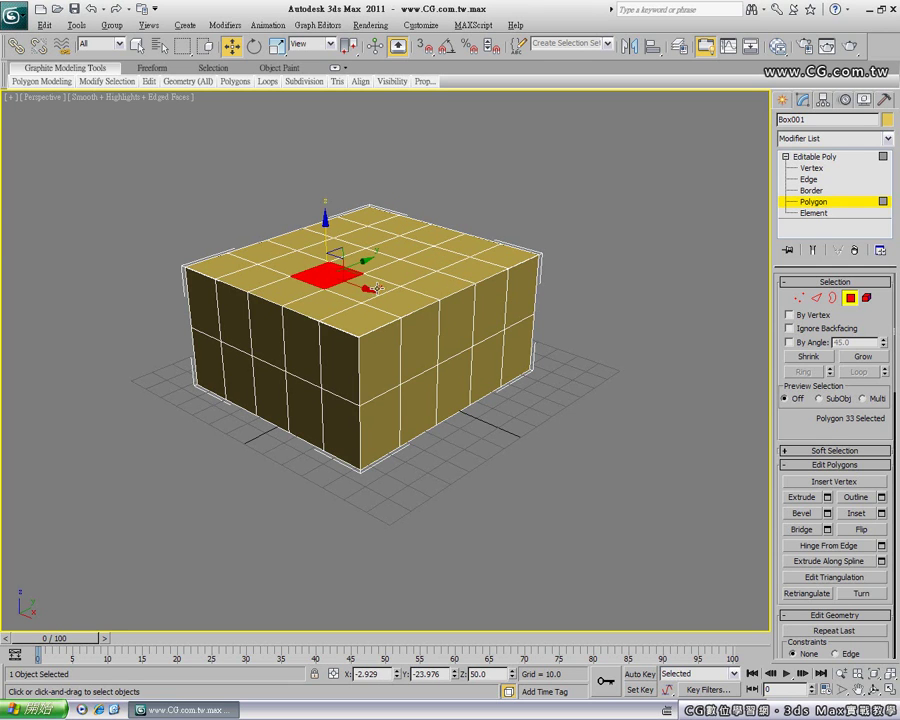
pyautogui.press('Delete')
pyautogui.click(372, 287)
pyautogui.press('Delete')
pyautogui.click(398, 265)
pyautogui.press('Delete')
pyautogui.click(285, 262)
pyautogui.press('Delete')
# Delete the remaining neighbouring top polygons so the hole becomes square
pyautogui.click(334, 250)
pyautogui.press('Delete')
pyautogui.click(400, 237)
pyautogui.press('Delete')
pyautogui.click(426, 258)
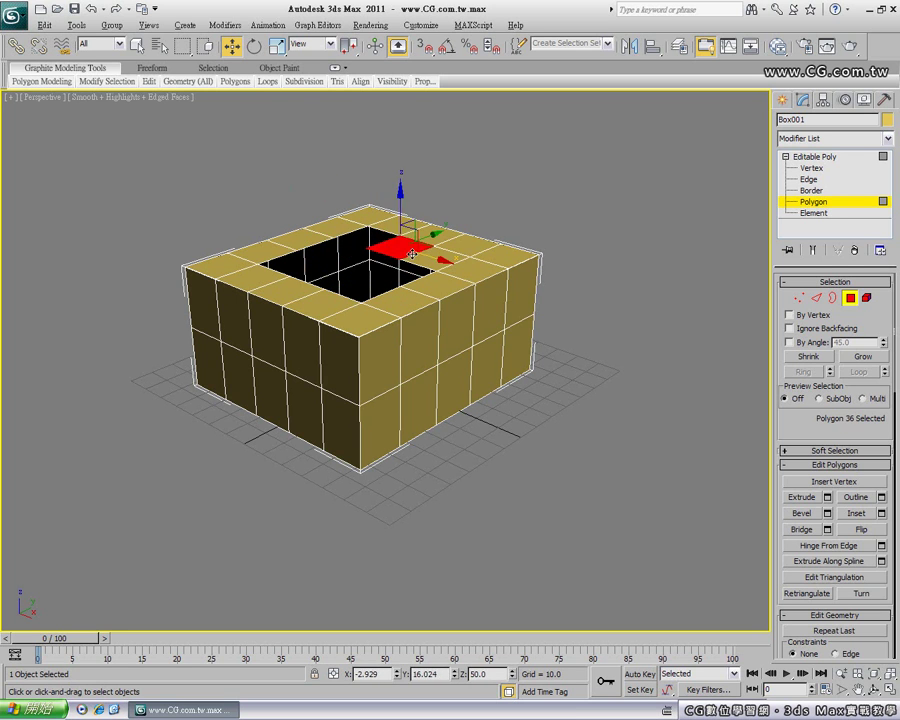
pyautogui.press('Delete')
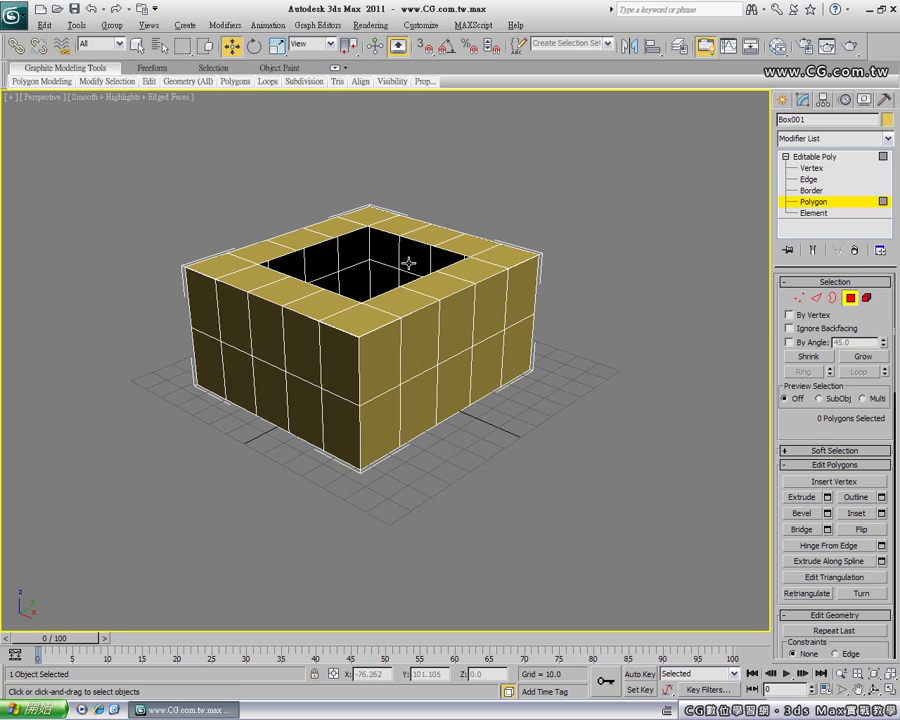
# Select the square hole's border rim, then leave Element mode for the Editable Poly object level
pyautogui.click(832, 298)
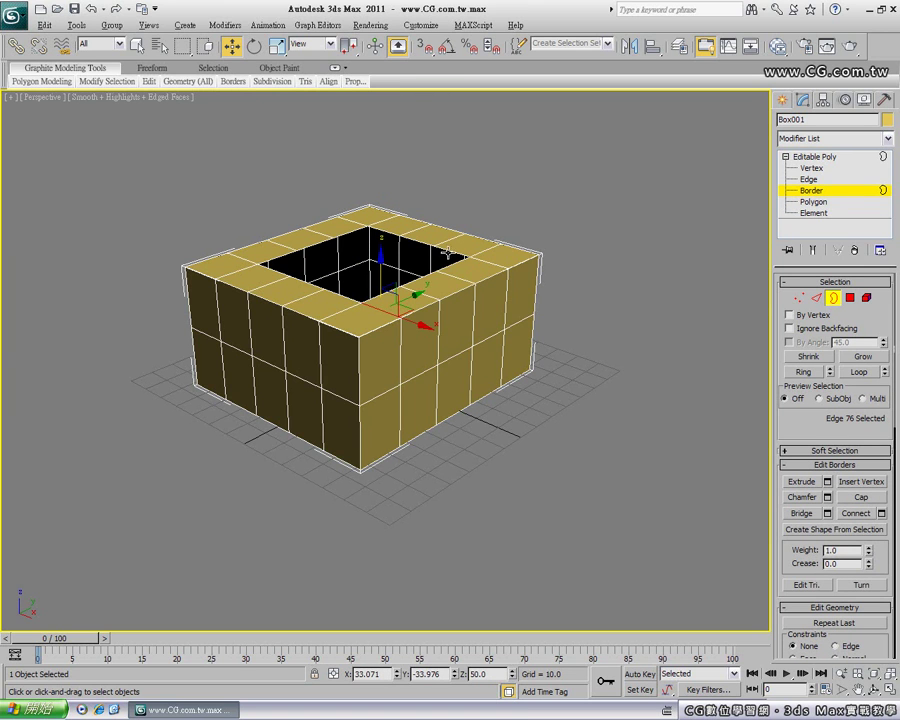
pyautogui.click(349, 249)
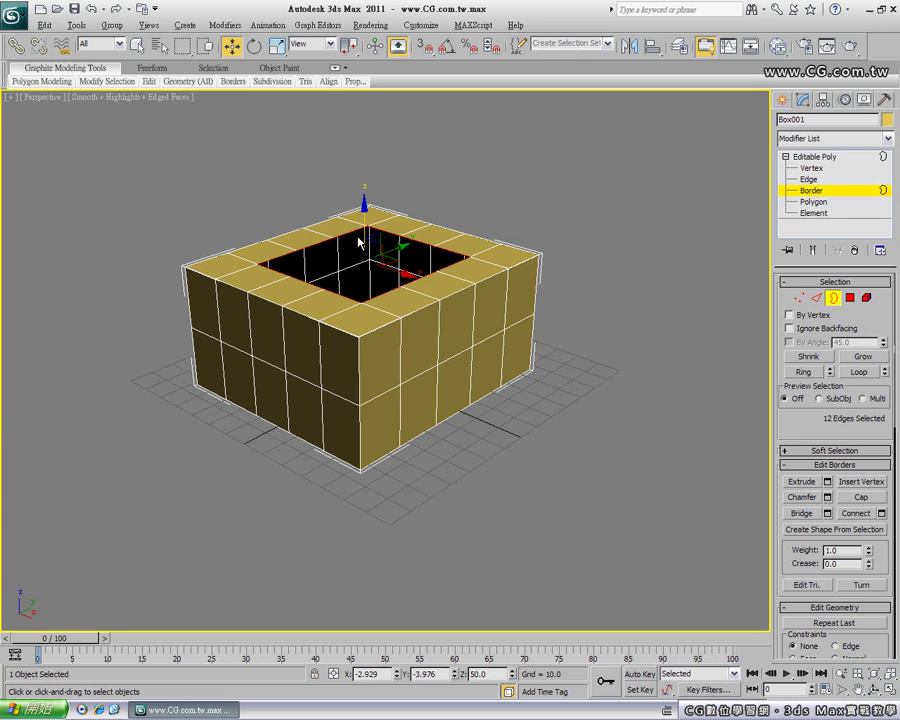
pyautogui.click(867, 300)
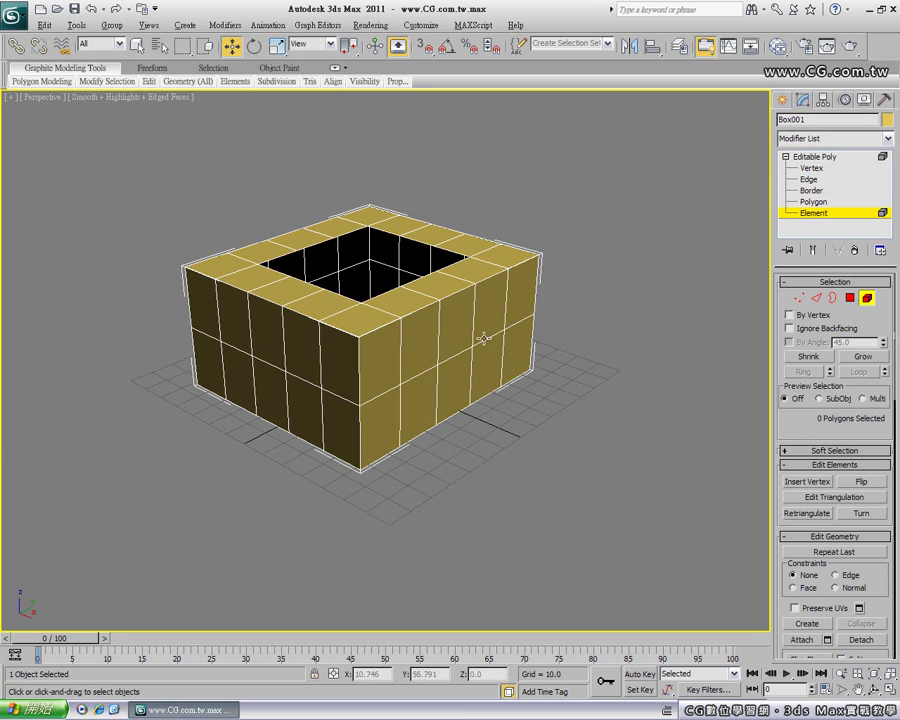
pyautogui.click(475, 342)
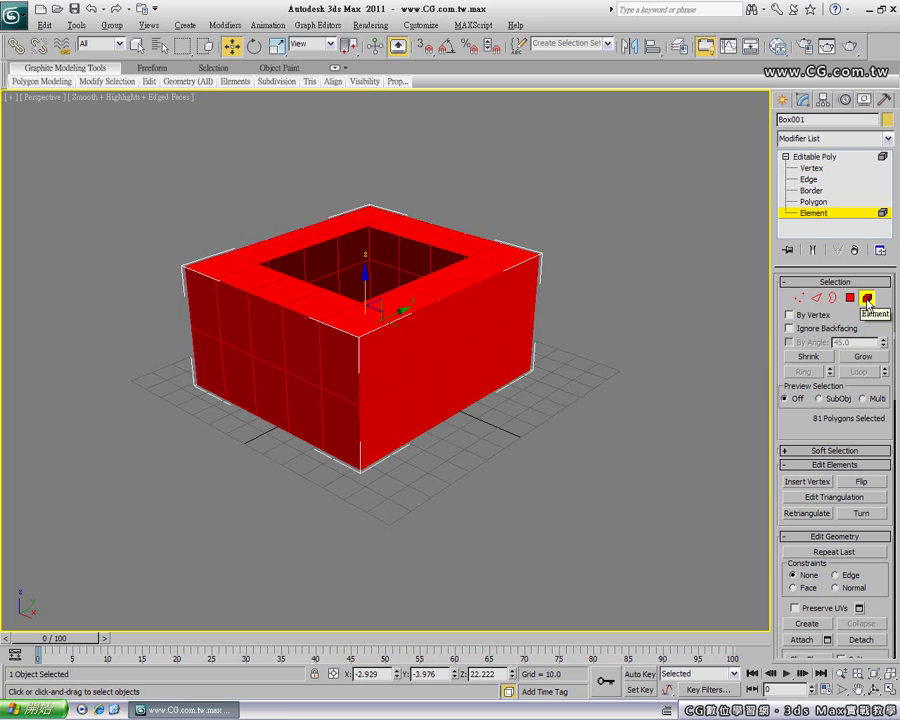
pyautogui.click(866, 299)
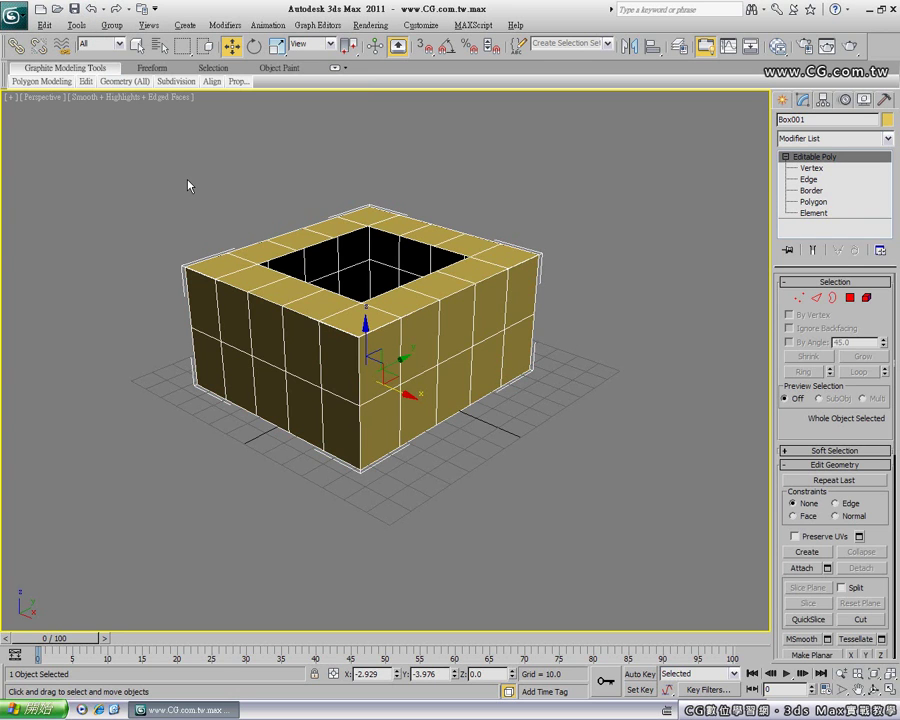
# Undo the top-face deletion twice with Ctrl+Z and switch to Vertex level
pyautogui.hotkey('ctrl', 'z')
pyautogui.hotkey('ctrl', 'z')
pyautogui.hotkey('ctrl', 'z')
pyautogui.hotkey('ctrl', 'z')
pyautogui.hotkey('ctrl', 'z')
pyautogui.hotkey('ctrl', 'z')
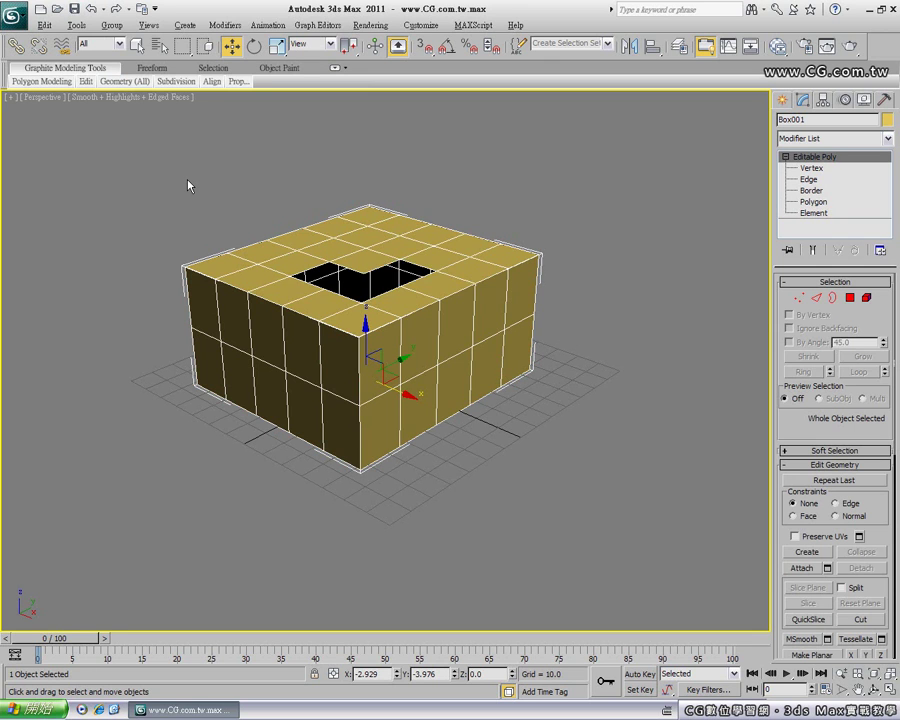
pyautogui.hotkey('ctrl', 'z')
pyautogui.hotkey('ctrl', 'z')
pyautogui.hotkey('ctrl', 'z')
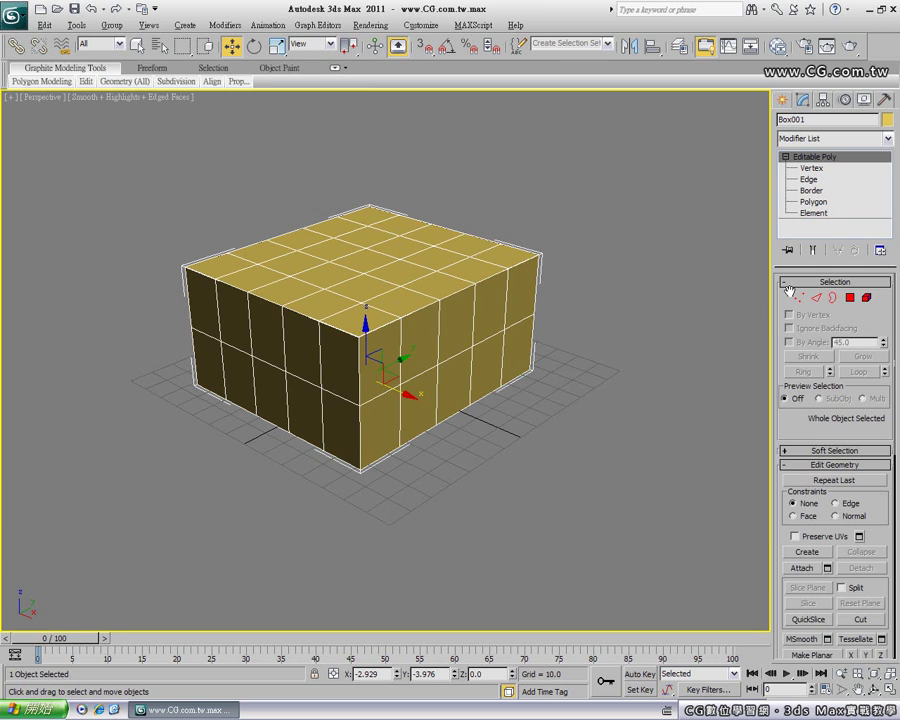
pyautogui.press('1')
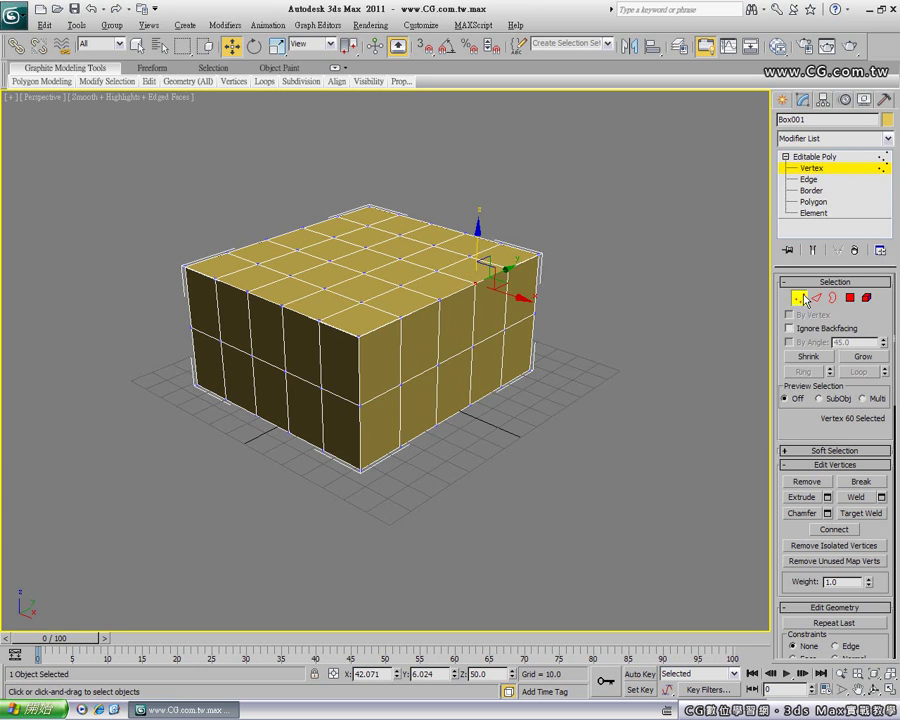
pyautogui.click(809, 180)
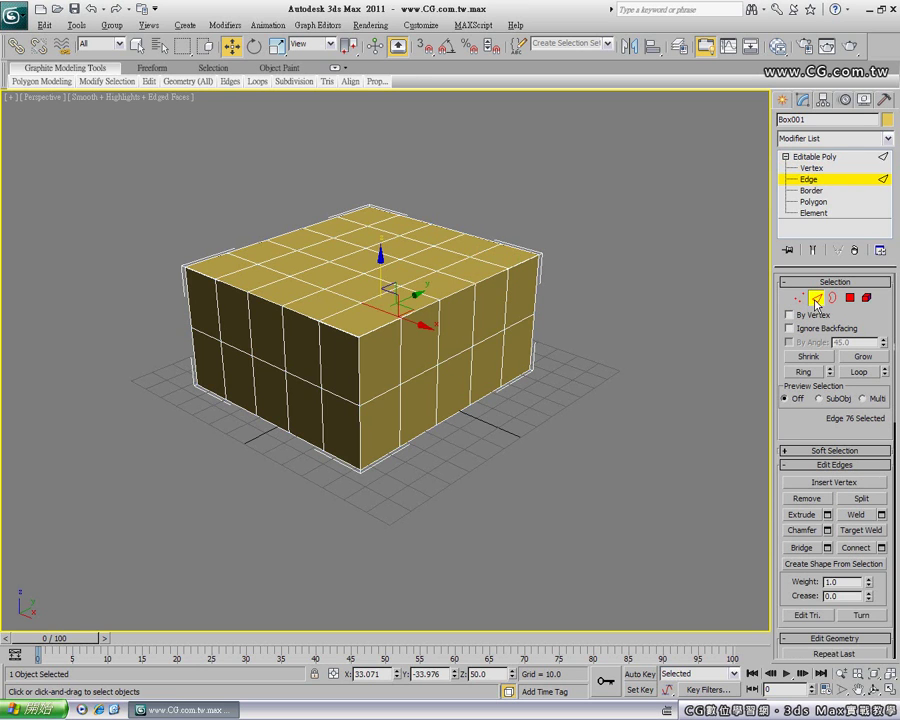
pyautogui.click(810, 170)
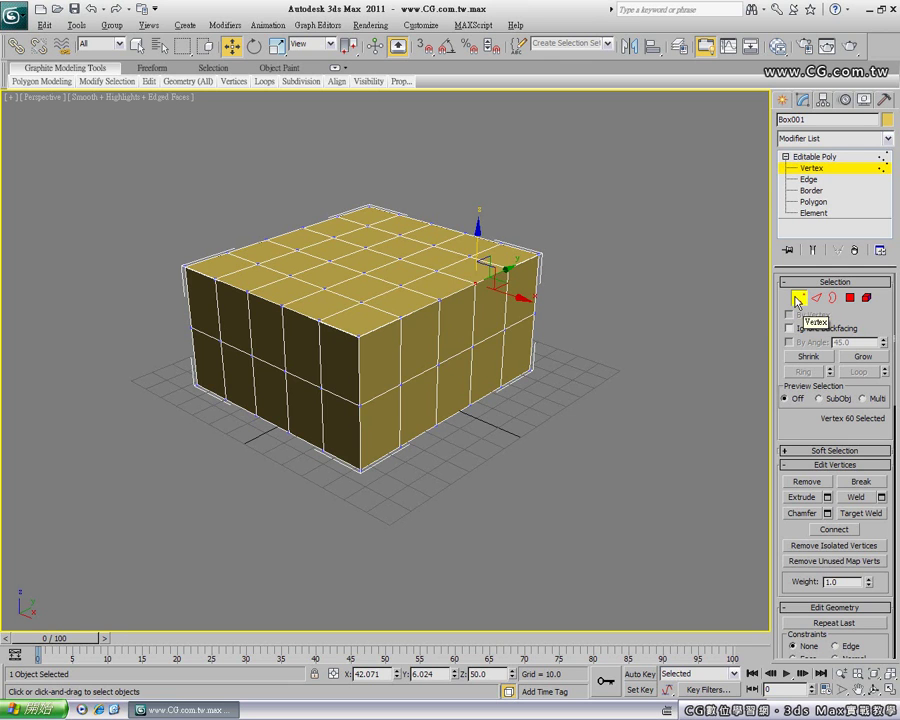
pyautogui.click(397, 299)
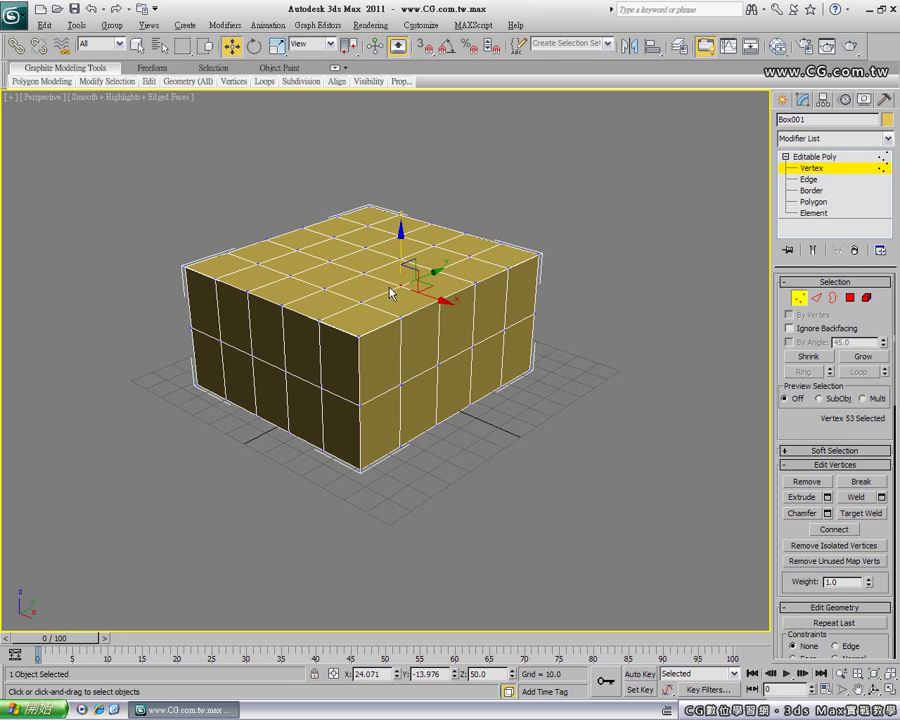
pyautogui.moveTo(401, 254); pyautogui.dragTo(390, 208)
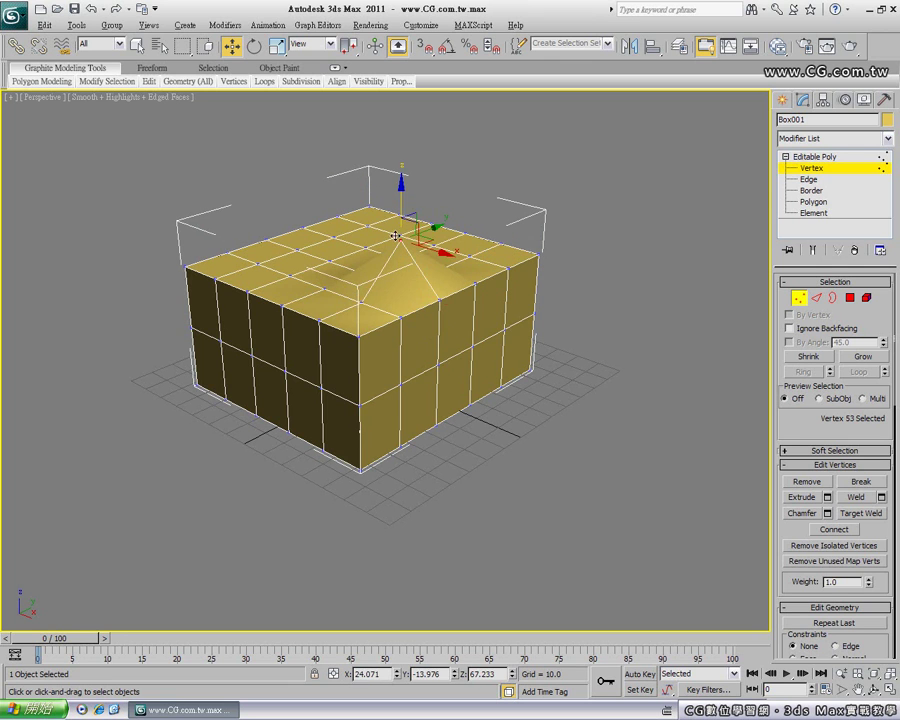
pyautogui.click(339, 290)
pyautogui.moveTo(324, 262); pyautogui.dragTo(324, 236)
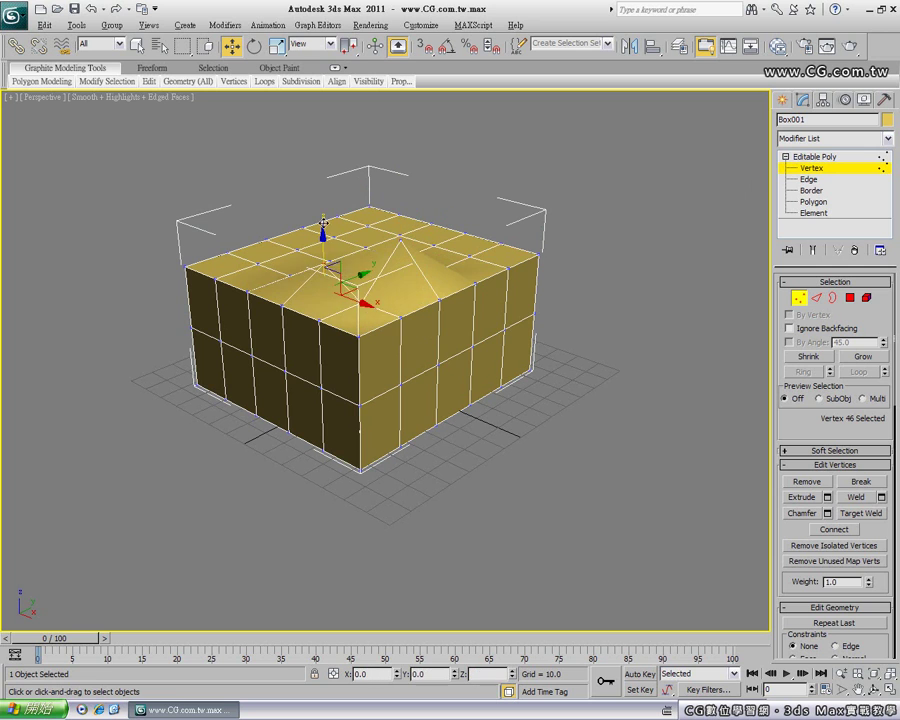
pyautogui.click(264, 244)
pyautogui.moveTo(264, 244); pyautogui.dragTo(322, 252)
pyautogui.click(321, 247)
pyautogui.moveTo(321, 199); pyautogui.dragTo(320, 254)
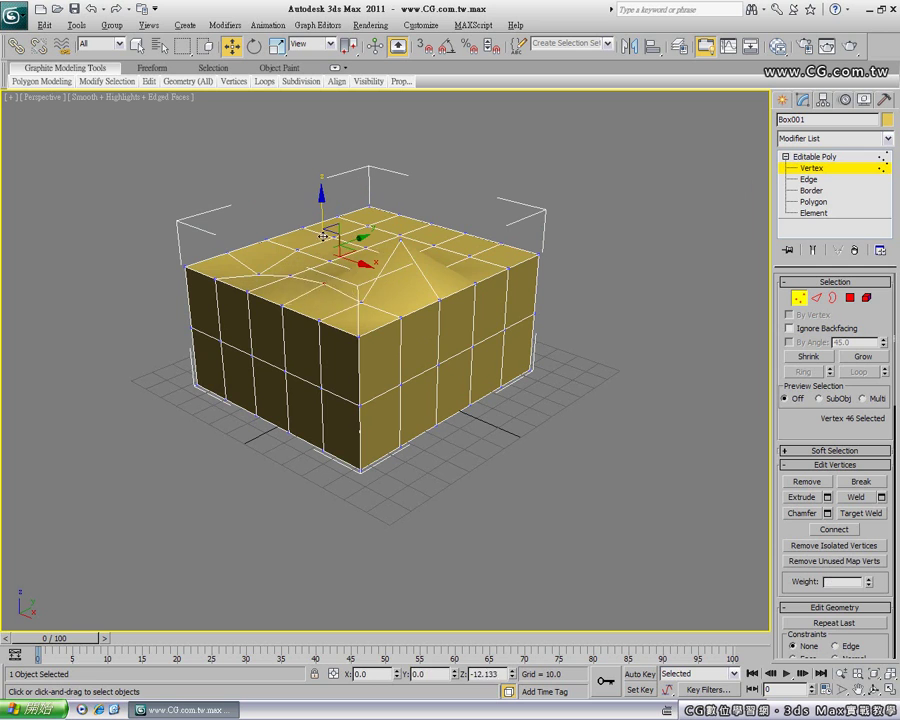
pyautogui.click(402, 240)
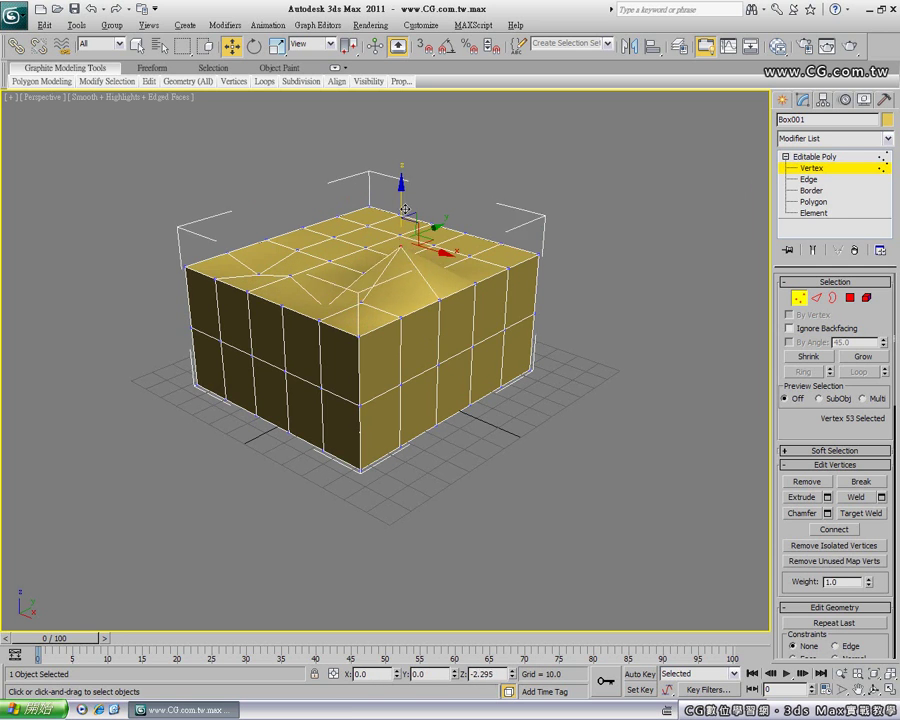
pyautogui.moveTo(401, 218); pyautogui.dragTo(401, 268)
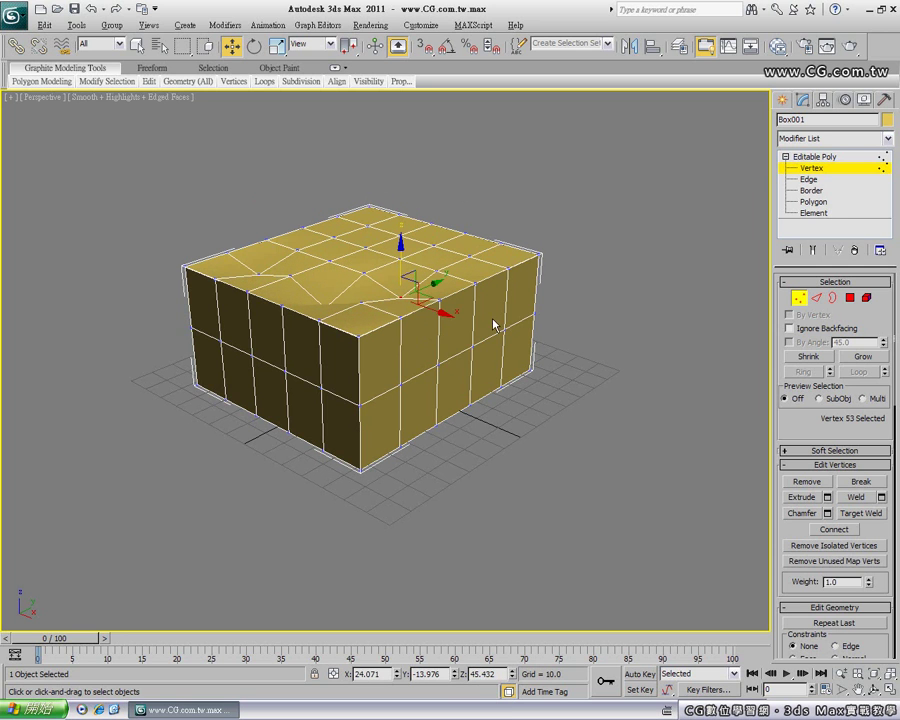
pyautogui.hotkey('ctrl', 'z')
pyautogui.hotkey('ctrl', 'z')
pyautogui.hotkey('ctrl', 'z')
pyautogui.hotkey('ctrl', 'z')
pyautogui.hotkey('ctrl', 'z')
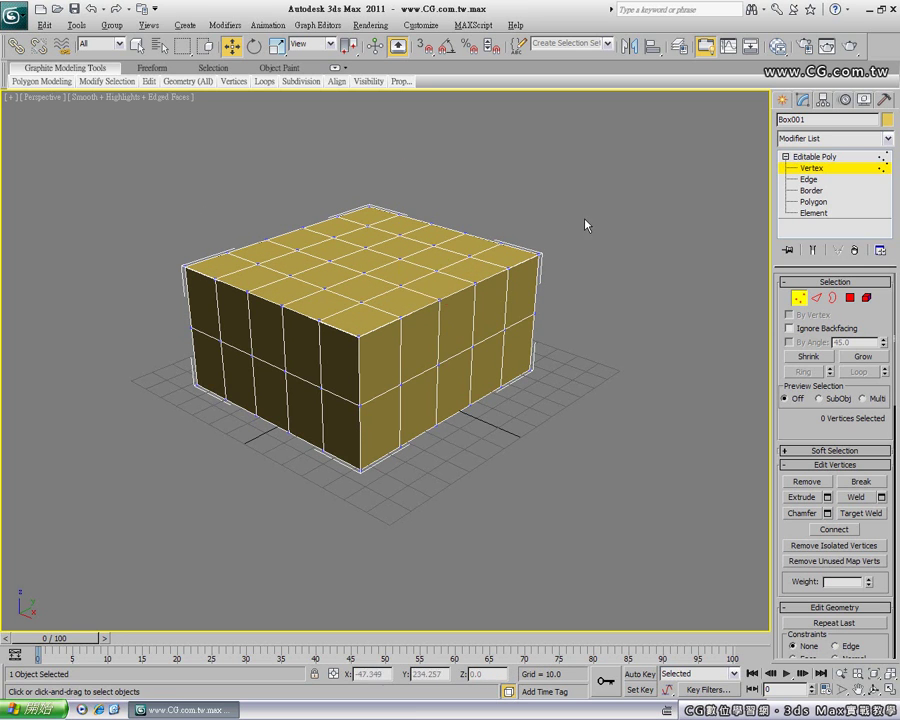
pyautogui.click(366, 272)
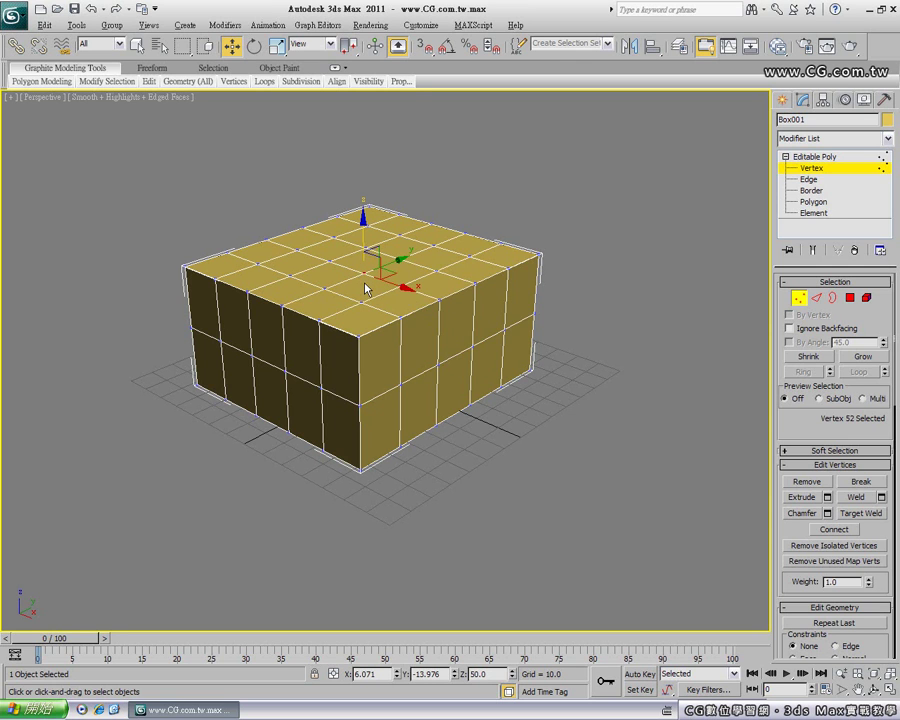
pyautogui.press('Delete')
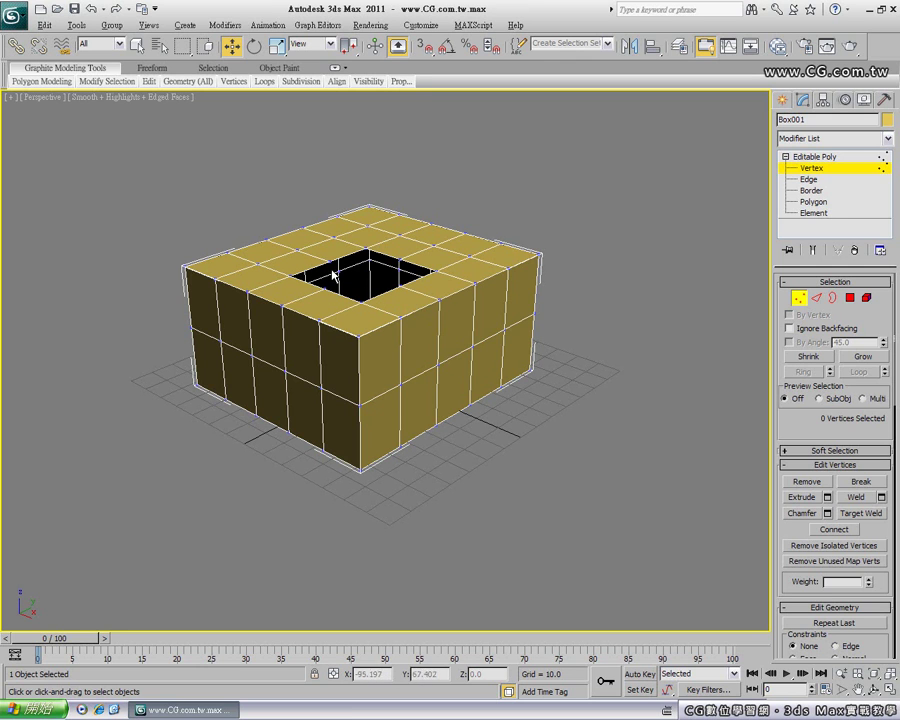
pyautogui.click(91, 10)
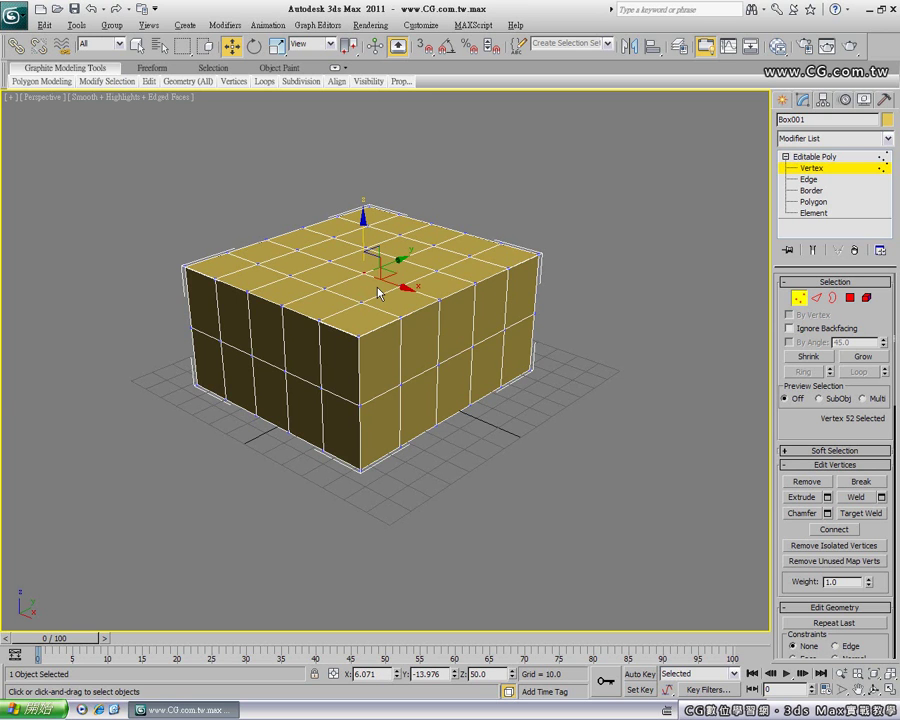
pyautogui.scroll(2, 377, 292)
pyautogui.scroll(1, 366, 200)
pyautogui.moveTo(380, 256); pyautogui.dragTo(390, 262, button='middle')
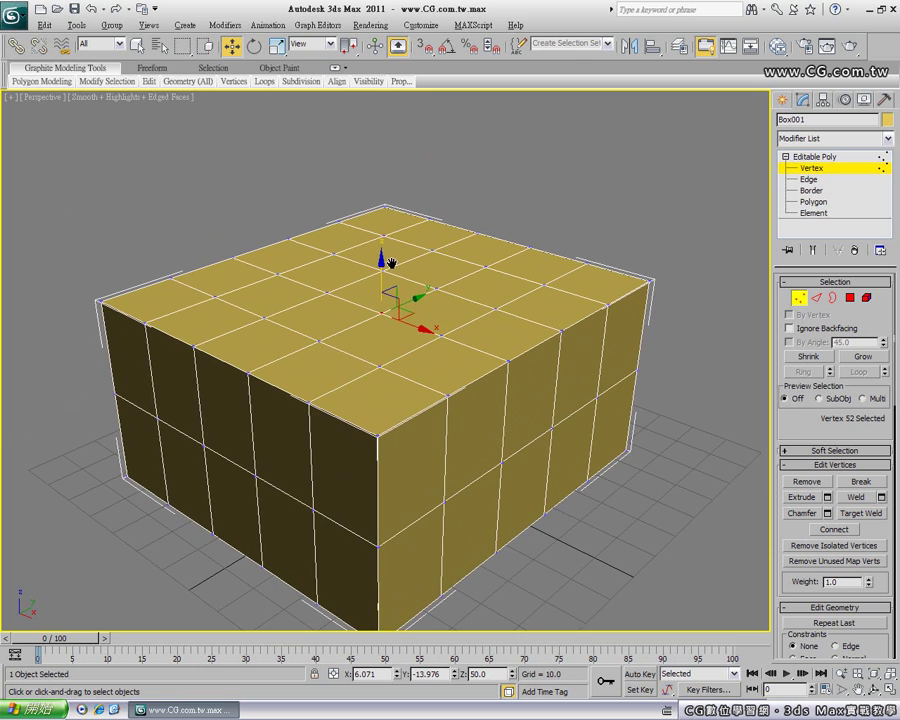
pyautogui.keyDown('alt'); pyautogui.moveTo(400, 346); pyautogui.dragTo(376, 359, button='middle'); pyautogui.keyUp('alt')
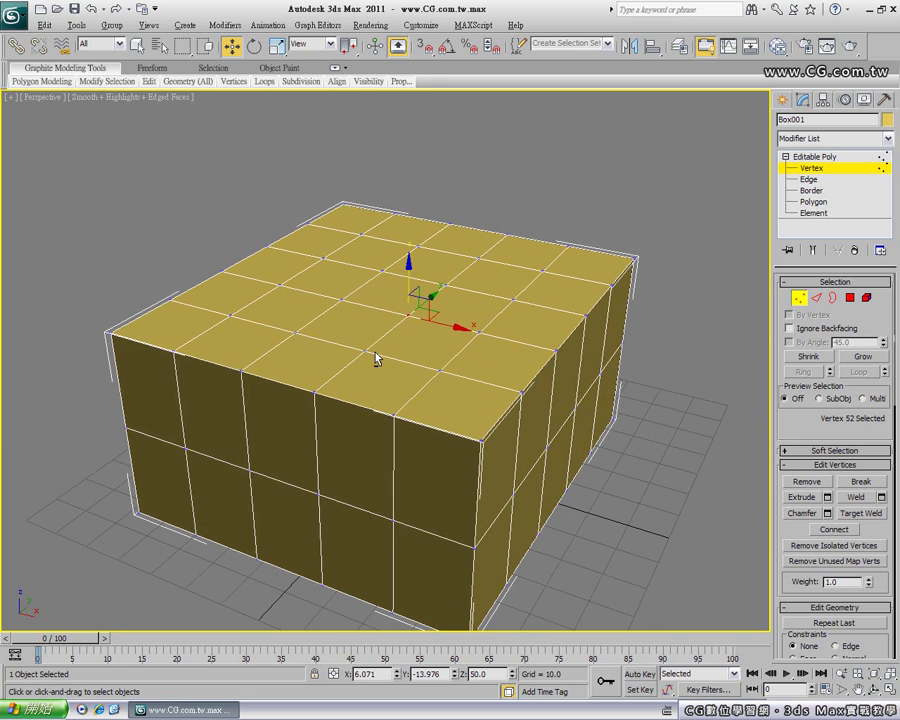
pyautogui.click(805, 482)
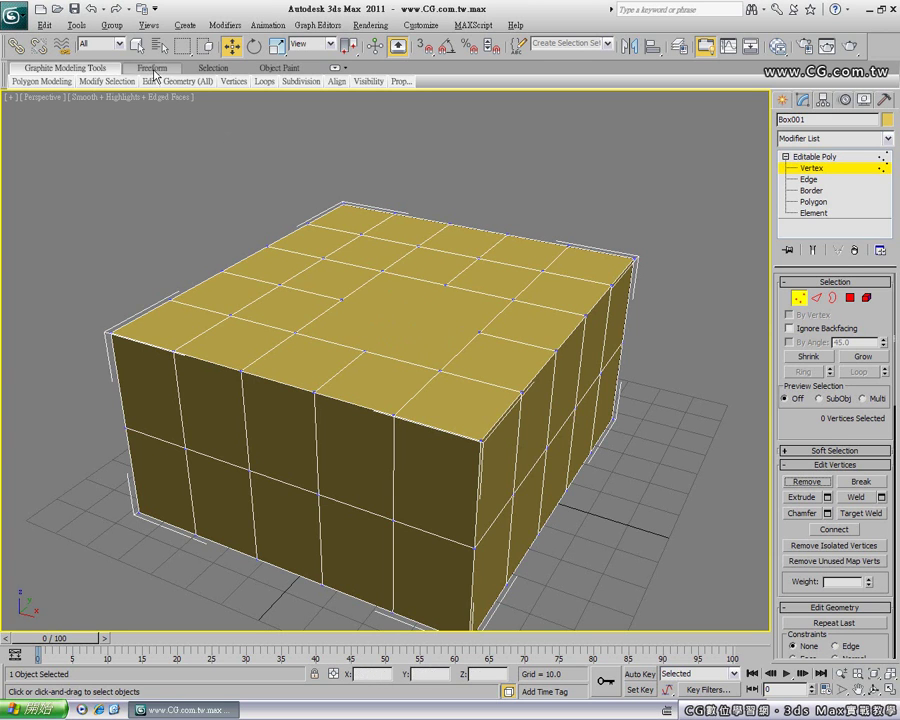
pyautogui.click(90, 8)
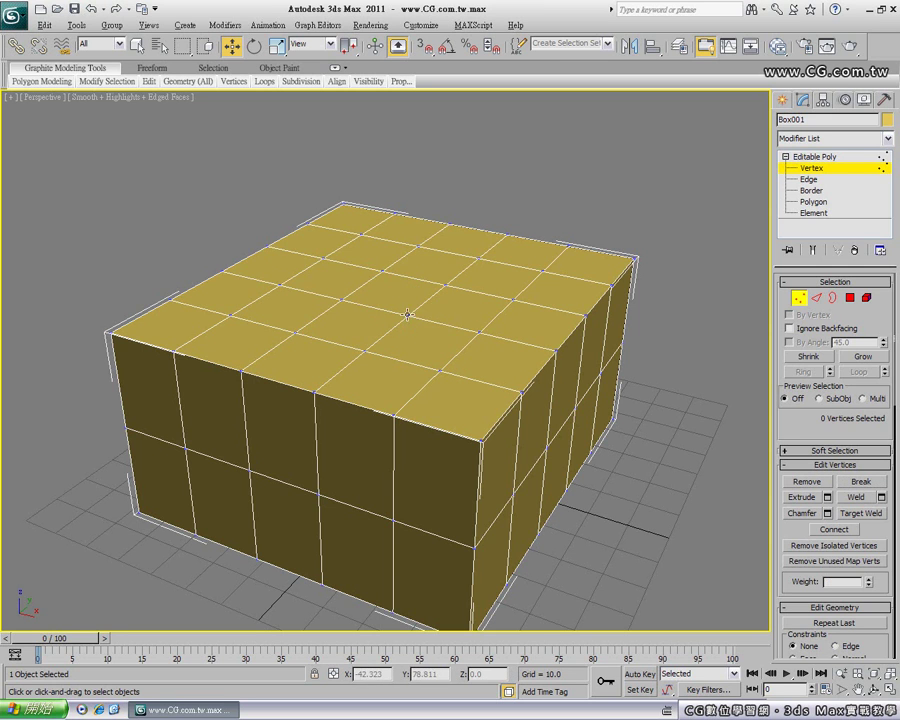
# Break the centre top vertex and drag its split vertices outward to open a hole
pyautogui.click(414, 319)
pyautogui.moveTo(460, 309)
pyautogui.mouseDown()
pyautogui.moveTo(440, 334)
pyautogui.moveTo(409, 320)
pyautogui.moveTo(408, 275)
pyautogui.mouseUp()
pyautogui.click(455, 191)
pyautogui.click(428, 297)
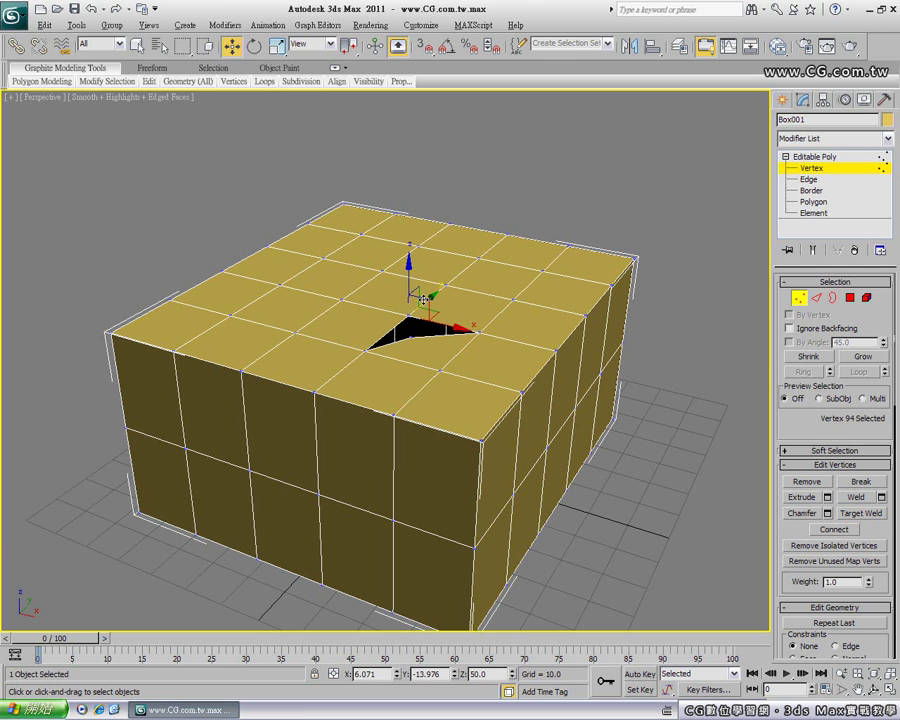
pyautogui.moveTo(424, 299)
pyautogui.mouseDown()
pyautogui.moveTo(434, 269)
pyautogui.moveTo(462, 288)
pyautogui.moveTo(399, 247)
pyautogui.mouseUp()
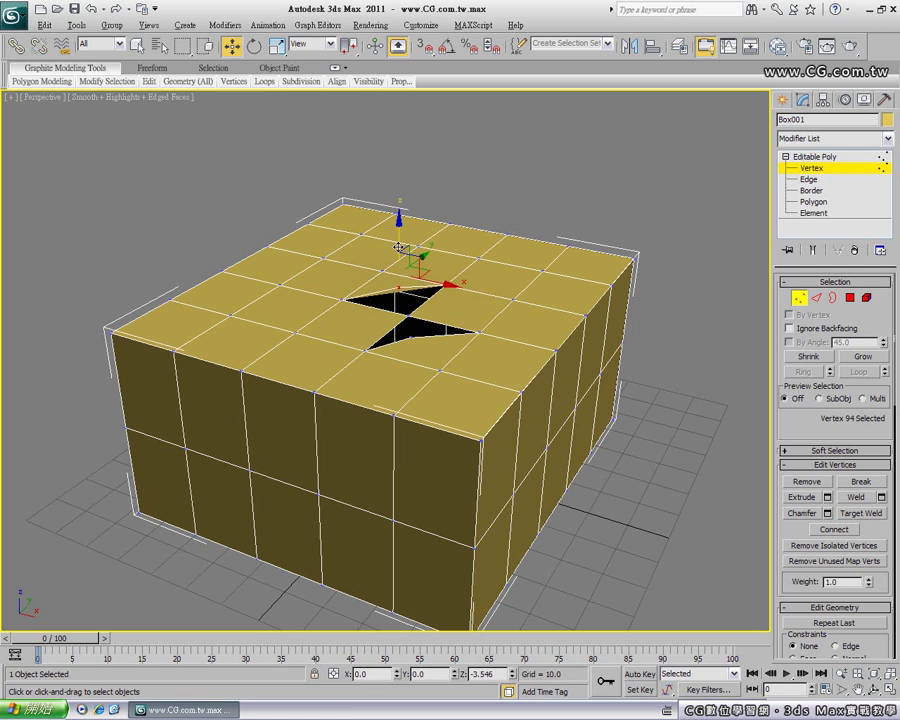
pyautogui.click(408, 326)
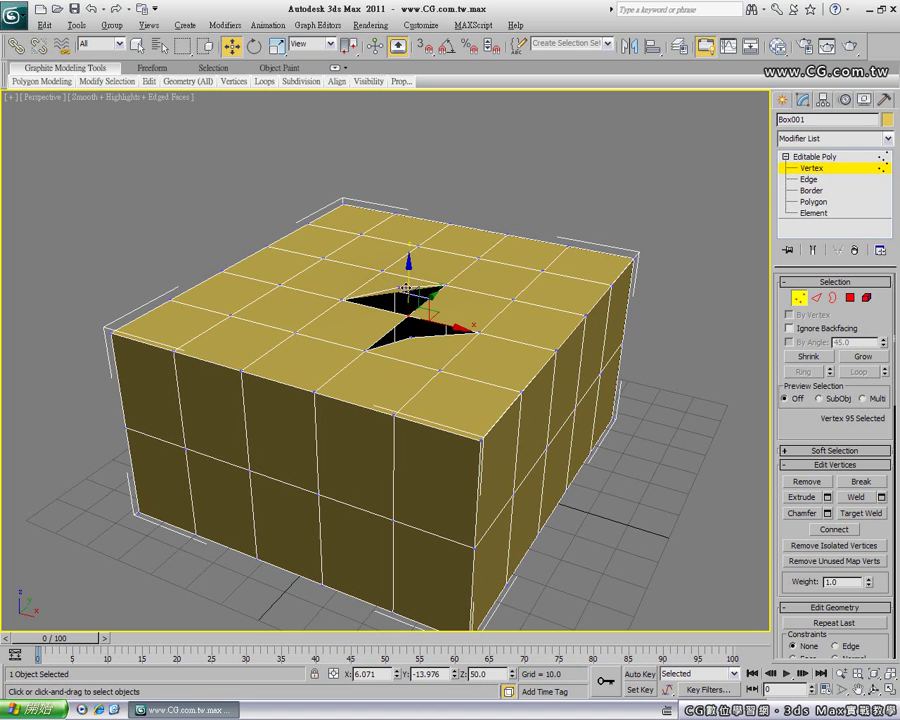
pyautogui.moveTo(405, 288); pyautogui.dragTo(408, 283)
pyautogui.click(402, 290)
pyautogui.moveTo(407, 291); pyautogui.dragTo(418, 362)
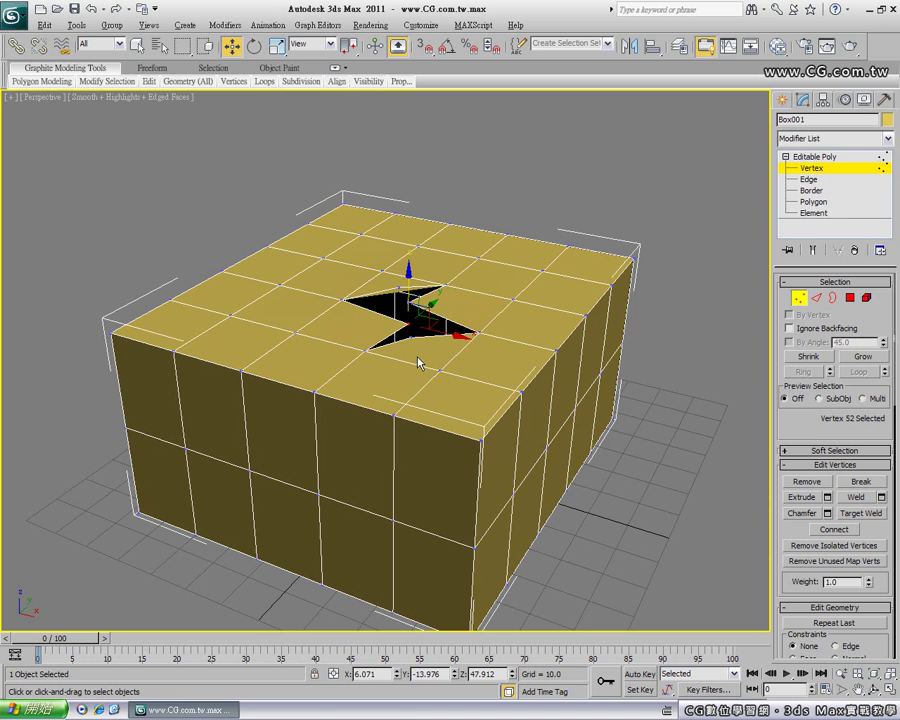
# Sharpen a star point with the hole's left-corner vertex, then select a vertex near the left top edge
pyautogui.moveTo(395, 357)
pyautogui.keyDown('alt'); pyautogui.mouseDown(button='middle')
pyautogui.moveTo(508, 364)
pyautogui.moveTo(492, 338)
pyautogui.mouseUp(button='middle'); pyautogui.keyUp('alt')
pyautogui.click(439, 256)
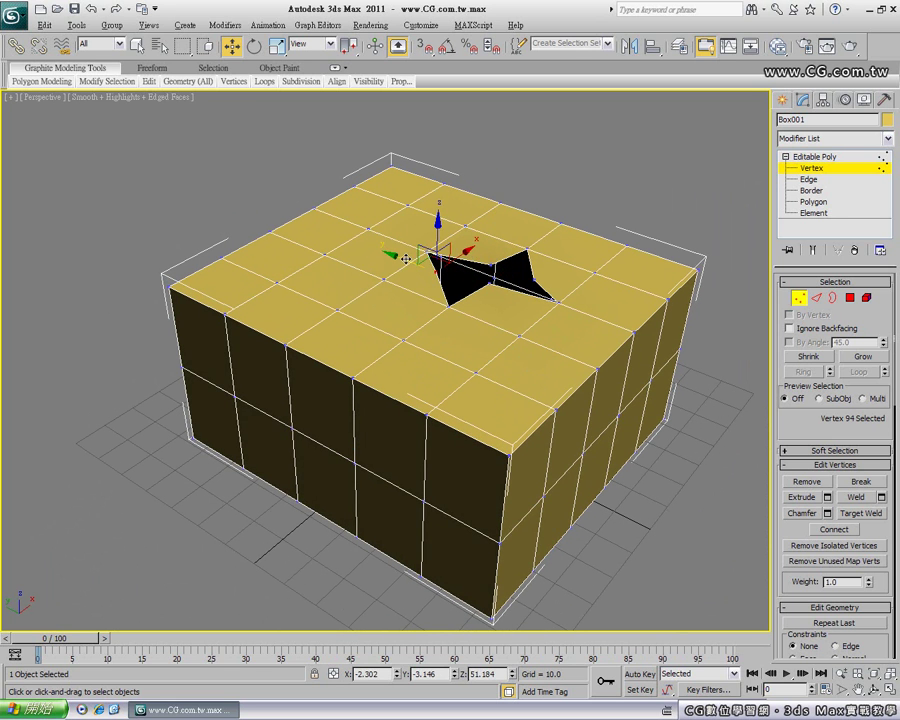
pyautogui.moveTo(418, 256); pyautogui.dragTo(464, 262)
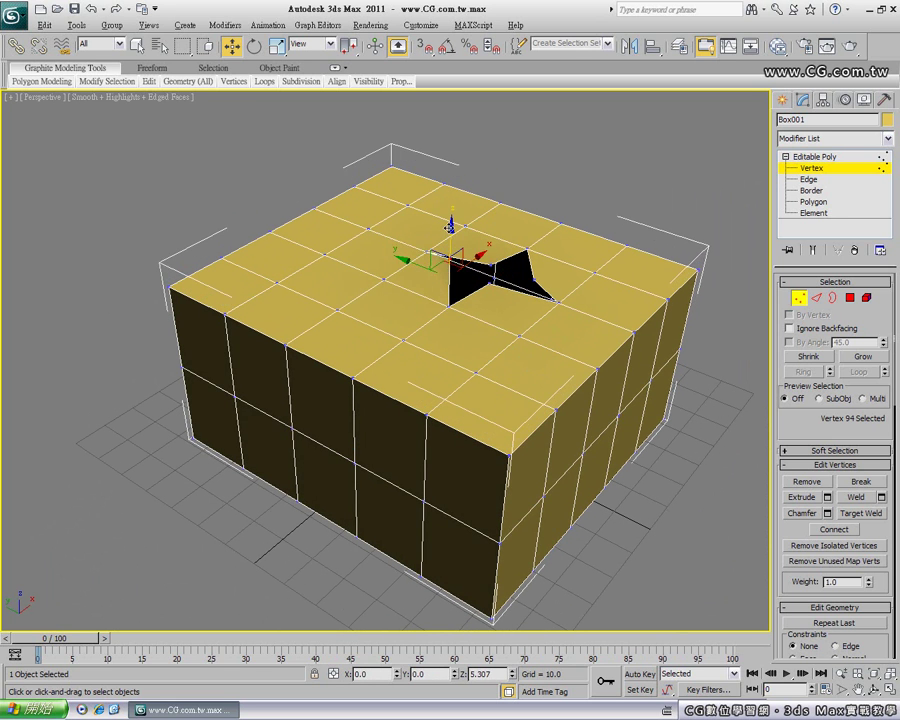
pyautogui.moveTo(506, 316)
pyautogui.keyDown('alt'); pyautogui.mouseDown(button='middle')
pyautogui.moveTo(472, 332)
pyautogui.moveTo(393, 335)
pyautogui.moveTo(315, 305)
pyautogui.moveTo(335, 300)
pyautogui.moveTo(430, 327)
pyautogui.moveTo(412, 333)
pyautogui.mouseUp(button='middle'); pyautogui.keyUp('alt')
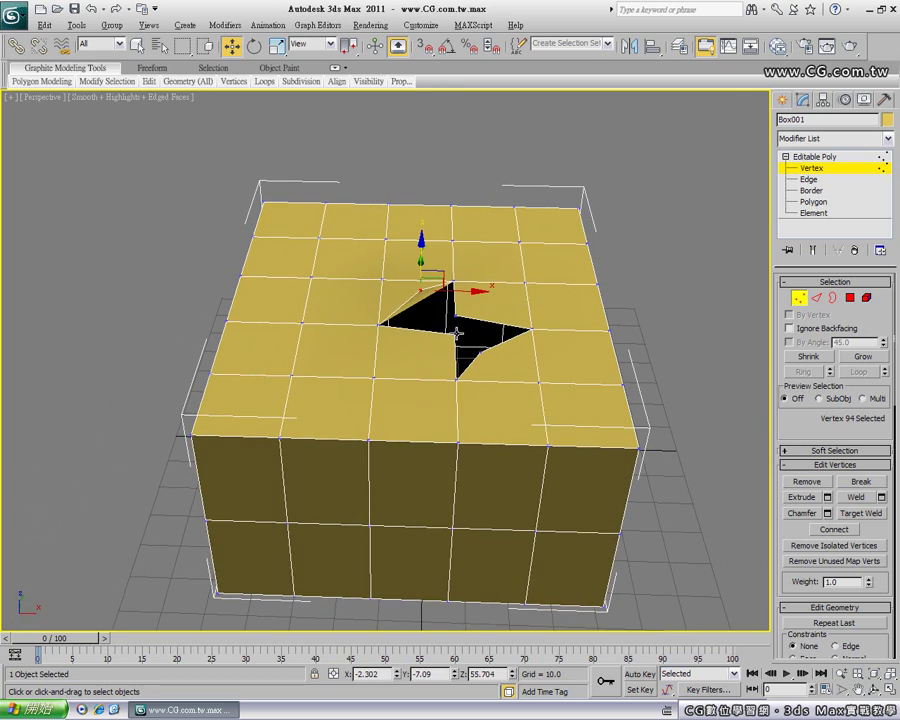
pyautogui.moveTo(454, 292)
pyautogui.keyDown('alt'); pyautogui.mouseDown(button='middle')
pyautogui.moveTo(466, 341)
pyautogui.moveTo(388, 341)
pyautogui.moveTo(338, 376)
pyautogui.moveTo(307, 358)
pyautogui.moveTo(412, 364)
pyautogui.moveTo(421, 376)
pyautogui.mouseUp(button='middle'); pyautogui.keyUp('alt')
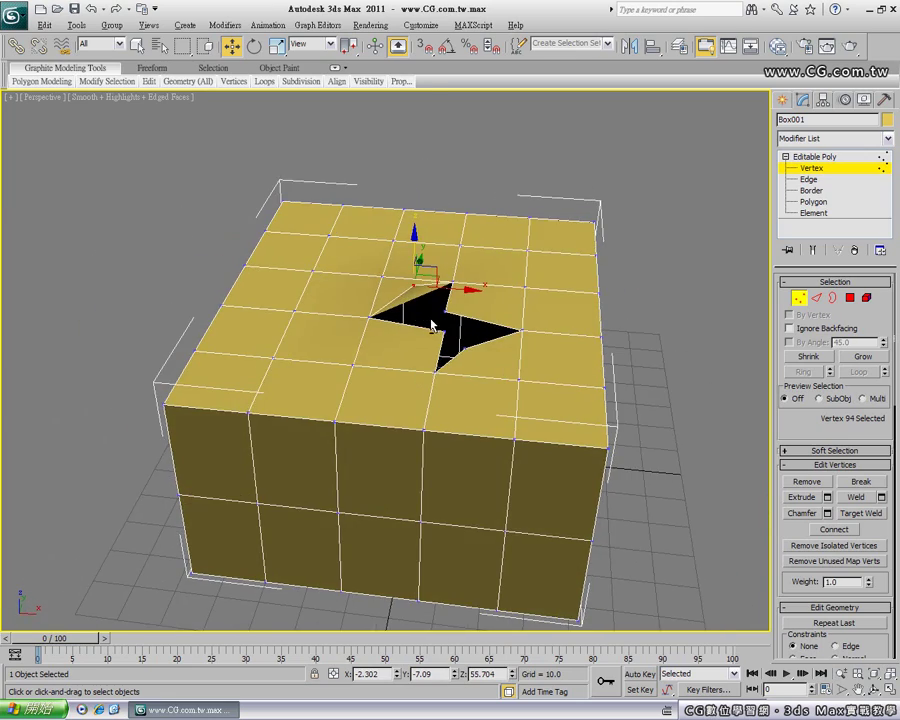
pyautogui.moveTo(415, 331)
pyautogui.keyDown('alt'); pyautogui.mouseDown(button='middle')
pyautogui.moveTo(301, 325)
pyautogui.moveTo(547, 327)
pyautogui.mouseUp(button='middle'); pyautogui.keyUp('alt')
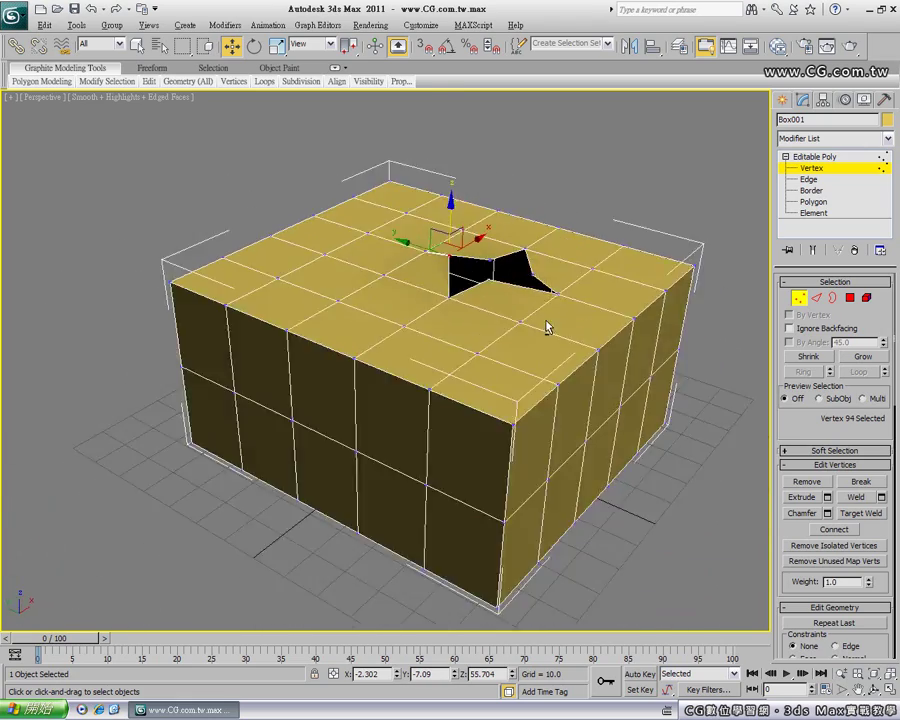
pyautogui.moveTo(430, 297)
pyautogui.mouseDown(button='middle')
pyautogui.moveTo(408, 315)
pyautogui.moveTo(336, 287)
pyautogui.moveTo(320, 331)
pyautogui.moveTo(251, 325)
pyautogui.mouseUp(button='middle')
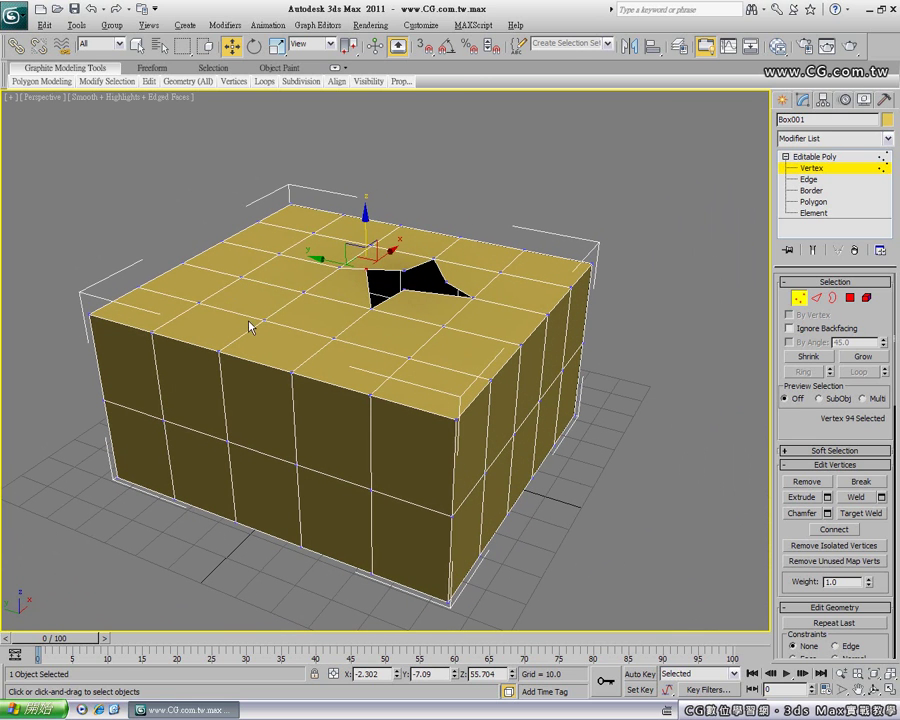
pyautogui.click(199, 302)
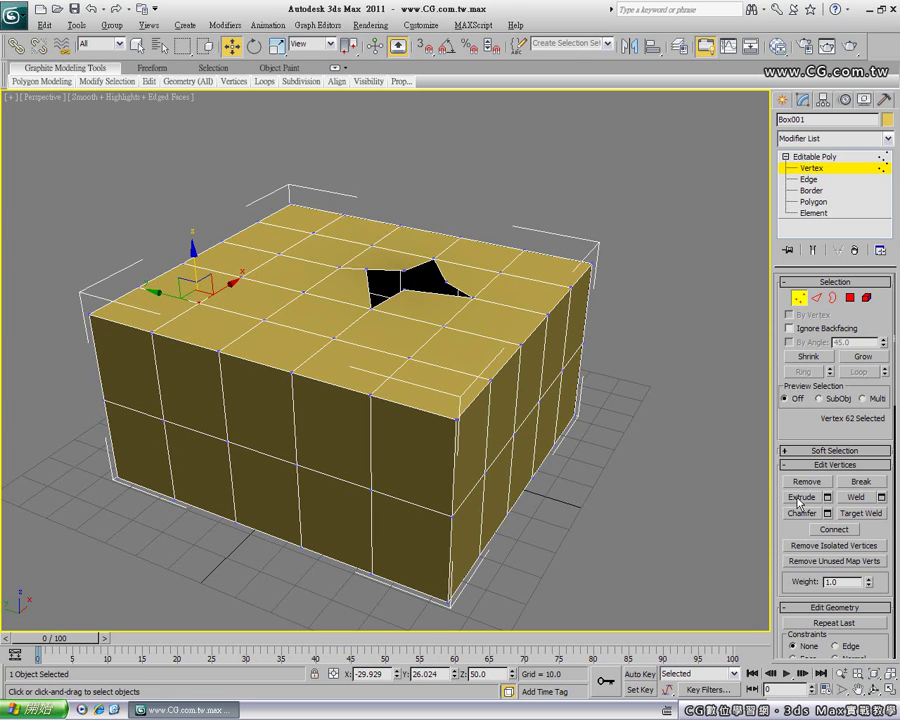
# Extrude the vertex near the box top's left edge upward into a tall spike
pyautogui.click(800, 498)
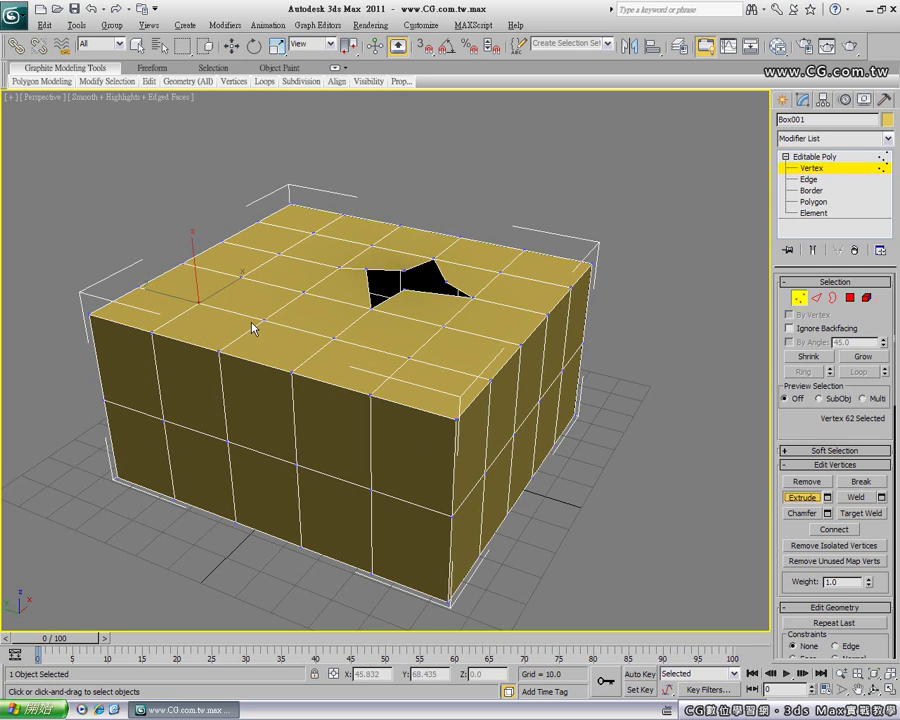
pyautogui.moveTo(198, 302)
pyautogui.mouseDown()
pyautogui.moveTo(217, 264)
pyautogui.moveTo(217, 199)
pyautogui.mouseUp()
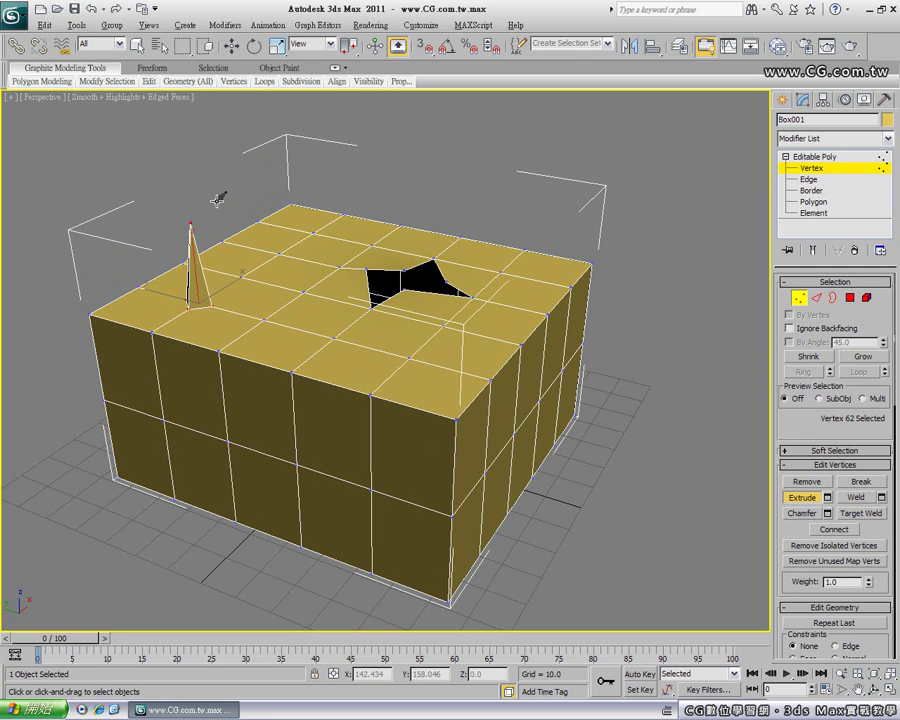
pyautogui.moveTo(218, 199)
pyautogui.mouseDown()
pyautogui.moveTo(256, 190)
pyautogui.moveTo(223, 187)
pyautogui.moveTo(263, 185)
pyautogui.moveTo(222, 188)
pyautogui.moveTo(248, 192)
pyautogui.moveTo(228, 217)
pyautogui.moveTo(243, 205)
pyautogui.moveTo(243, 163)
pyautogui.moveTo(235, 205)
pyautogui.moveTo(231, 151)
pyautogui.moveTo(225, 175)
pyautogui.moveTo(218, 161)
pyautogui.moveTo(225, 215)
pyautogui.moveTo(226, 180)
pyautogui.mouseUp()
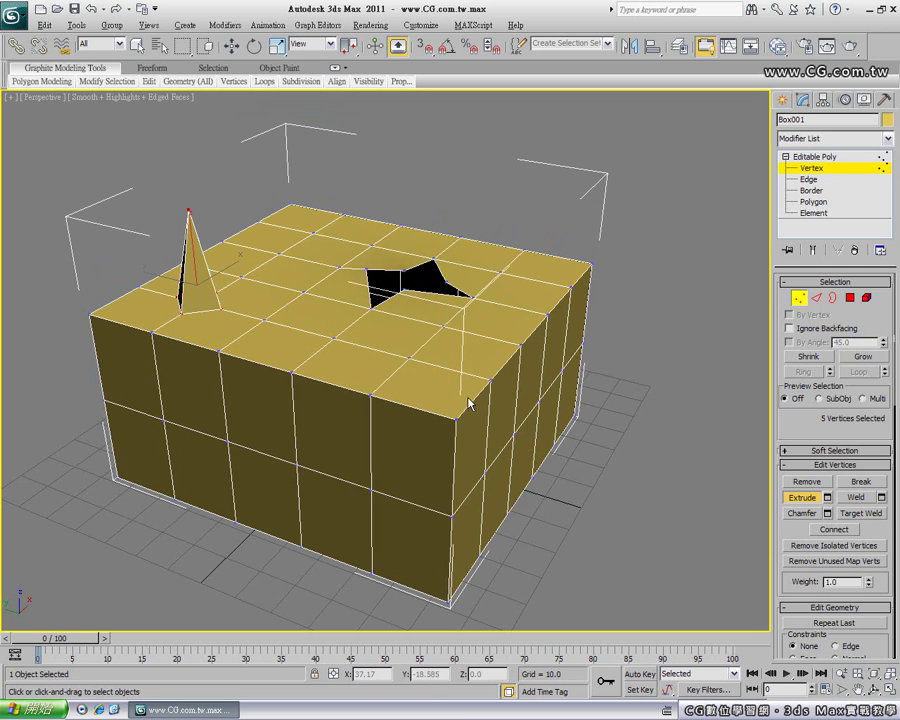
pyautogui.click(804, 516)
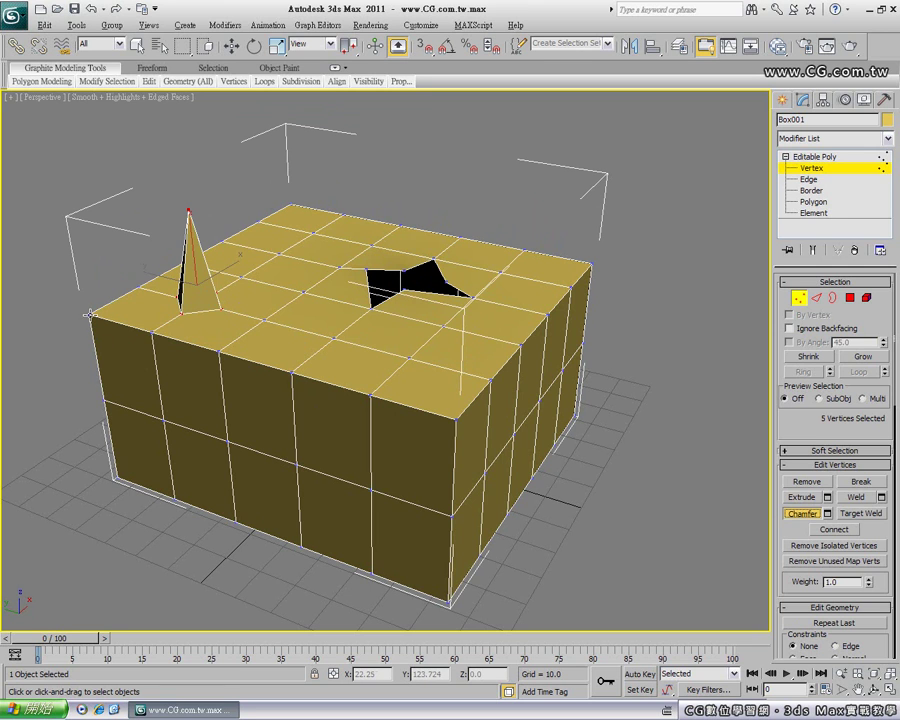
# Chamfer the box's front-left and front-right top corner vertices
pyautogui.moveTo(90, 314)
pyautogui.mouseDown()
pyautogui.moveTo(92, 265)
pyautogui.moveTo(125, 320)
pyautogui.mouseUp()
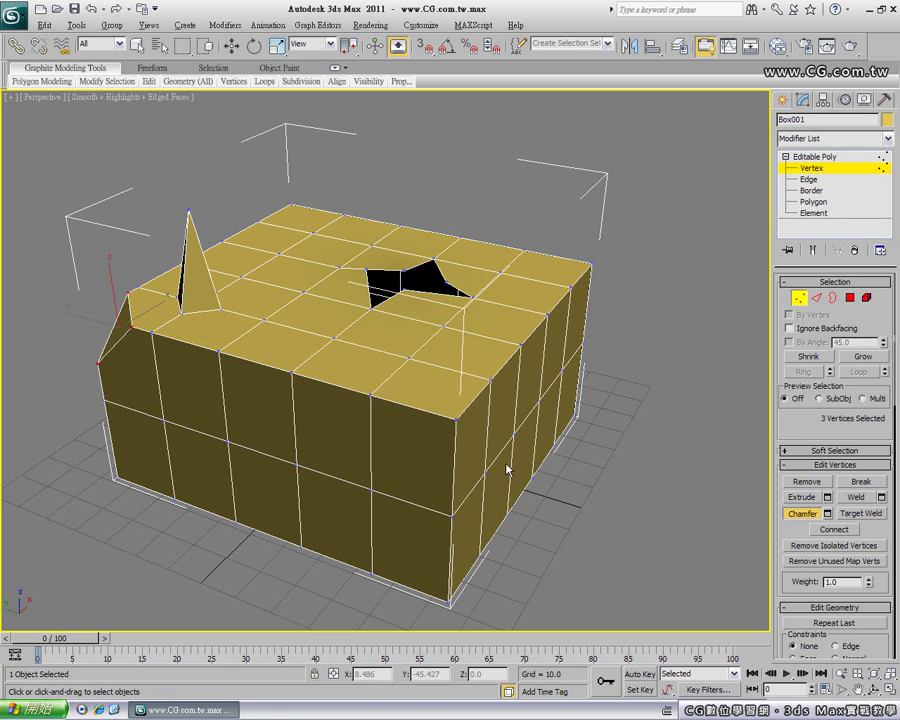
pyautogui.moveTo(455, 417); pyautogui.dragTo(382, 438)
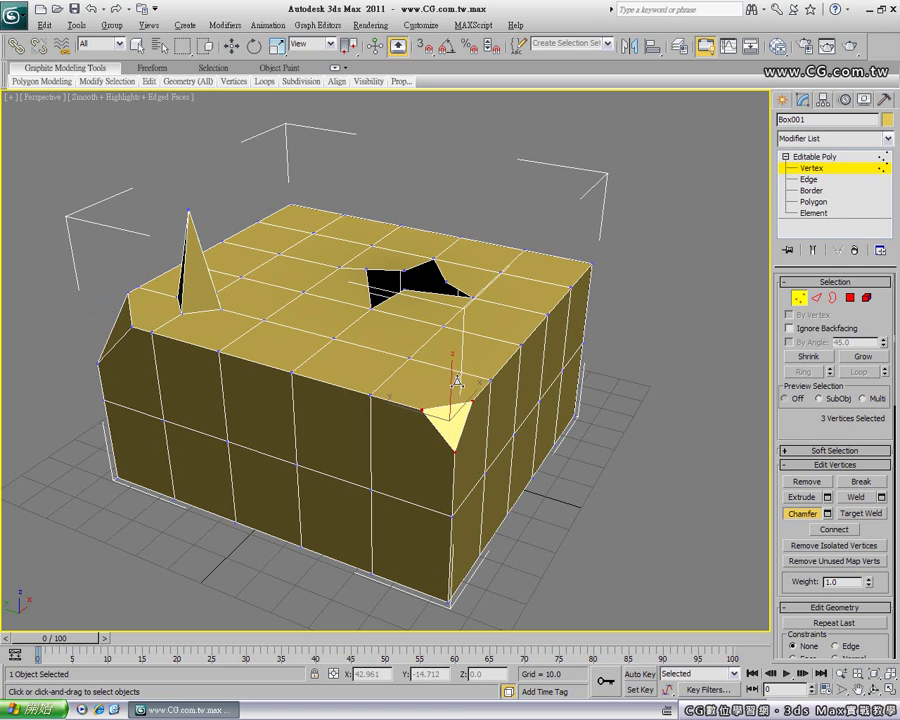
pyautogui.keyDown('alt'); pyautogui.moveTo(382, 438); pyautogui.dragTo(452, 446, button='middle'); pyautogui.keyUp('alt')
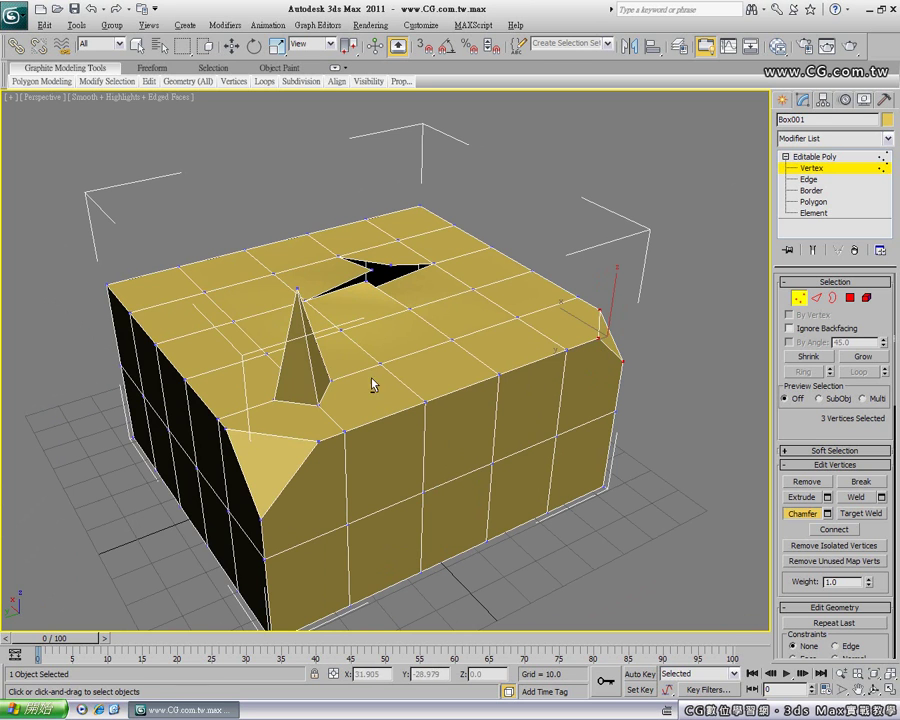
pyautogui.moveTo(302, 286)
pyautogui.keyDown('alt'); pyautogui.mouseDown(button='middle')
pyautogui.moveTo(312, 309)
pyautogui.moveTo(305, 297)
pyautogui.mouseUp(button='middle'); pyautogui.keyUp('alt')
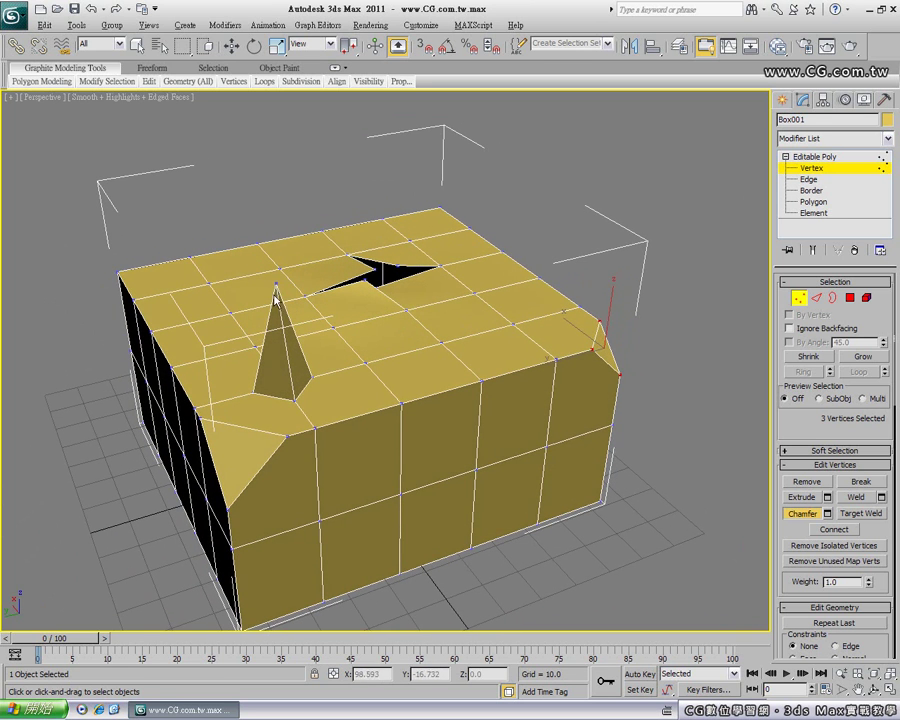
# Chamfer the spike tip flat and the front face's centre vertex into a diamond
pyautogui.moveTo(278, 283)
pyautogui.mouseDown()
pyautogui.moveTo(285, 220)
pyautogui.moveTo(253, 338)
pyautogui.mouseUp()
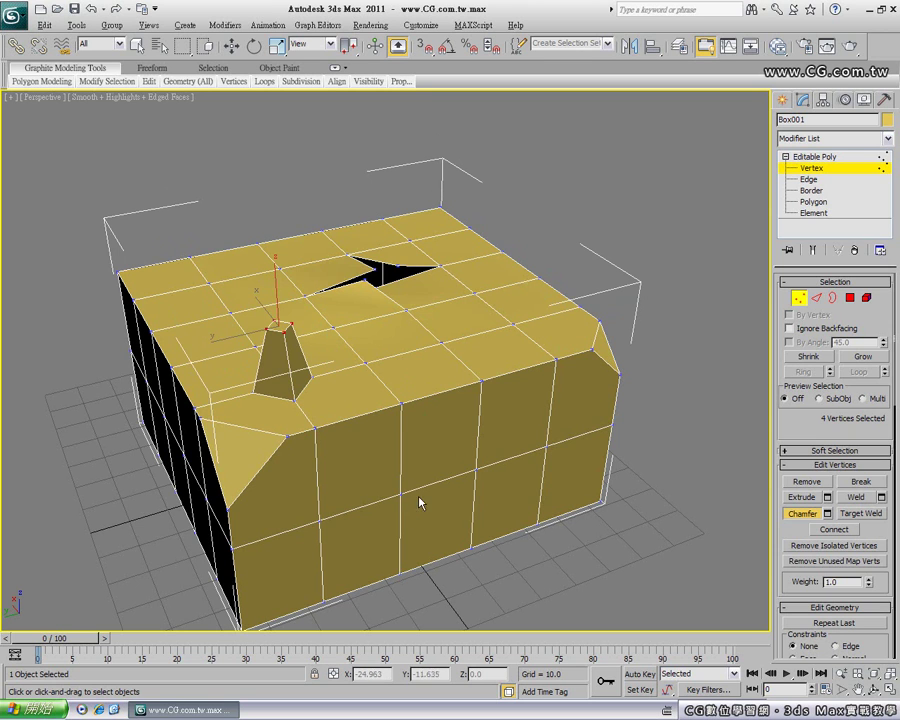
pyautogui.moveTo(399, 494); pyautogui.dragTo(393, 462)
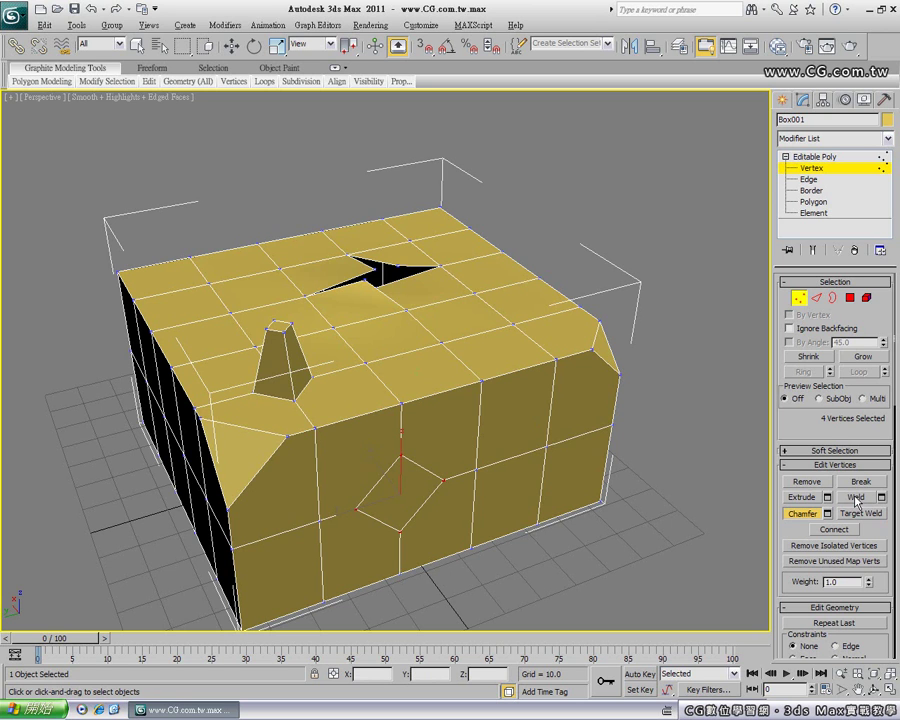
pyautogui.keyDown('alt'); pyautogui.moveTo(422, 295); pyautogui.dragTo(338, 294, button='middle'); pyautogui.keyUp('alt')
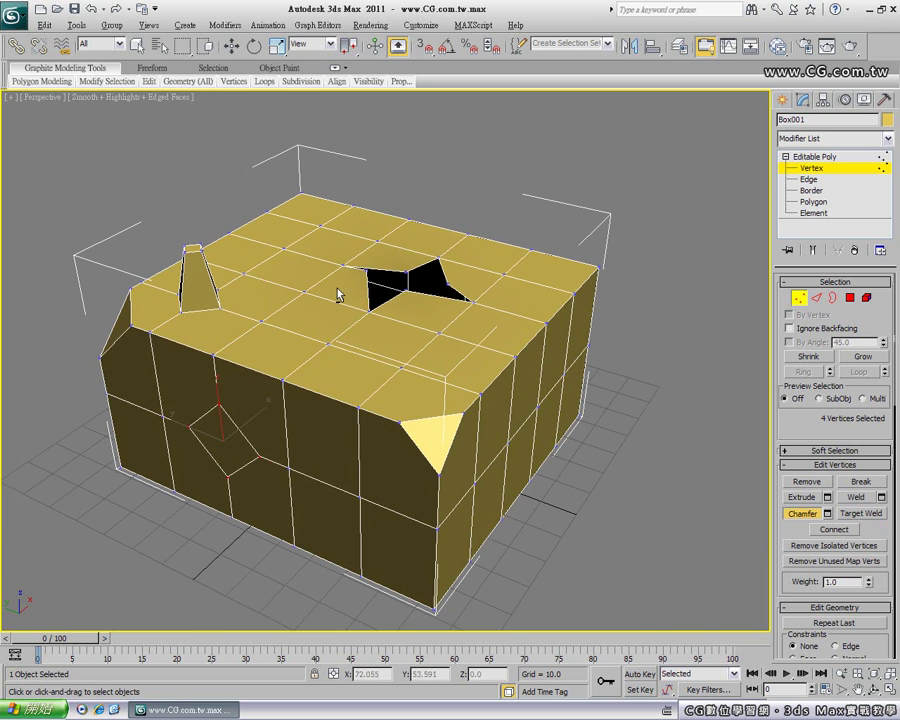
# Raise the star hole's centre vertex with Select and Move, then box-select the left-notch vertices
pyautogui.scroll(1, 402, 287)
pyautogui.scroll(2, 404, 292)
pyautogui.moveTo(402, 262)
pyautogui.keyDown('alt'); pyautogui.mouseDown(button='middle')
pyautogui.moveTo(396, 357)
pyautogui.moveTo(420, 364)
pyautogui.moveTo(336, 343)
pyautogui.mouseUp(button='middle'); pyautogui.keyUp('alt')
pyautogui.click(335, 343)
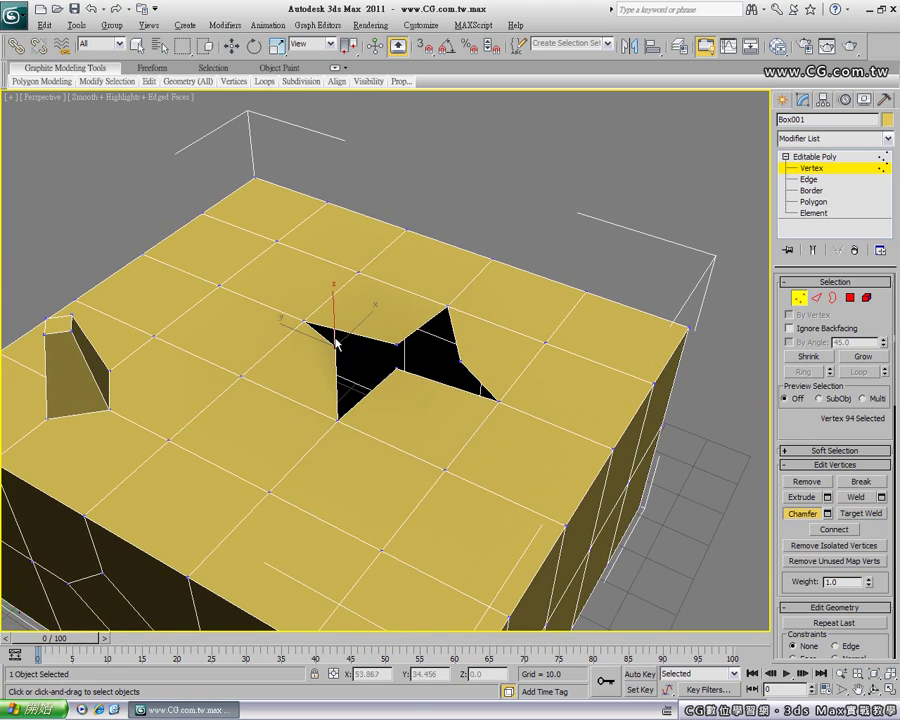
pyautogui.click(231, 45)
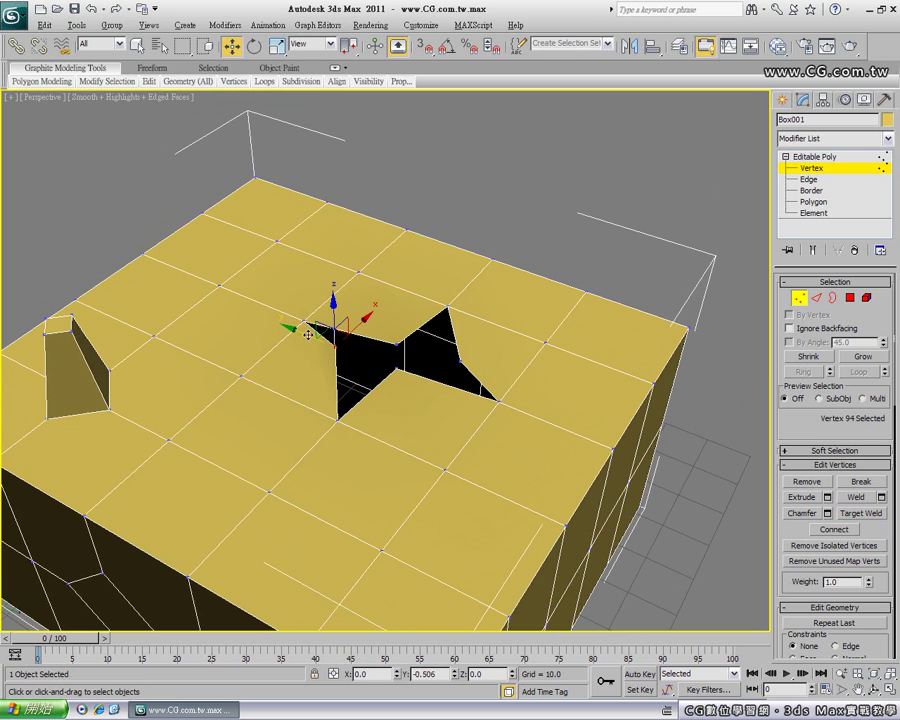
pyautogui.keyDown('alt'); pyautogui.moveTo(416, 386); pyautogui.dragTo(380, 370, button='middle'); pyautogui.keyUp('alt')
pyautogui.click(365, 359)
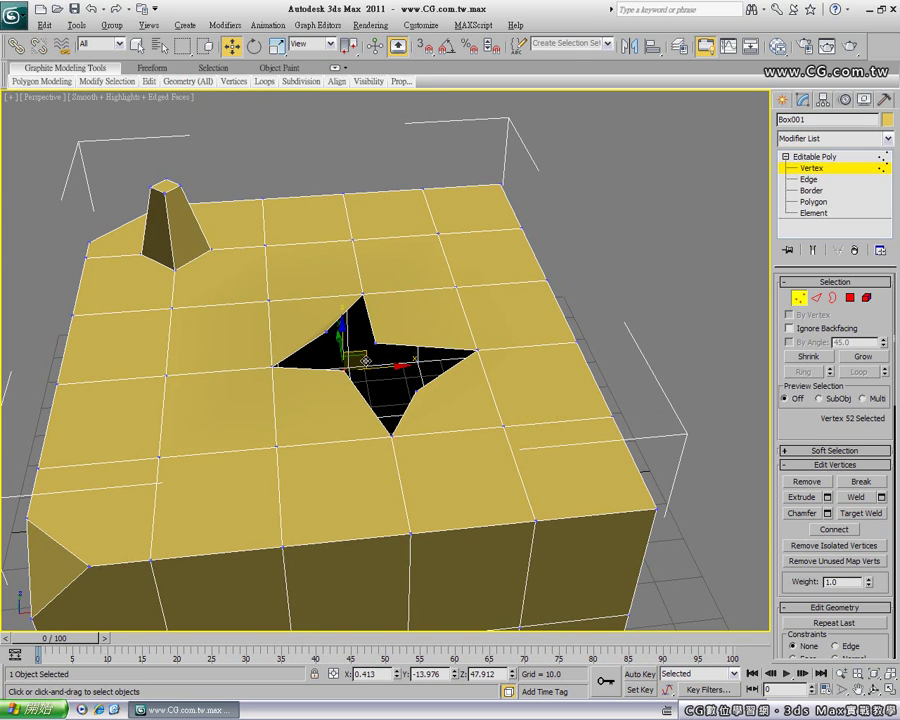
pyautogui.moveTo(365, 360); pyautogui.dragTo(345, 322)
pyautogui.moveTo(345, 372)
pyautogui.keyDown('alt'); pyautogui.mouseDown(button='middle')
pyautogui.moveTo(394, 374)
pyautogui.moveTo(372, 380)
pyautogui.moveTo(365, 368)
pyautogui.mouseUp(button='middle'); pyautogui.keyUp('alt')
pyautogui.click(361, 355)
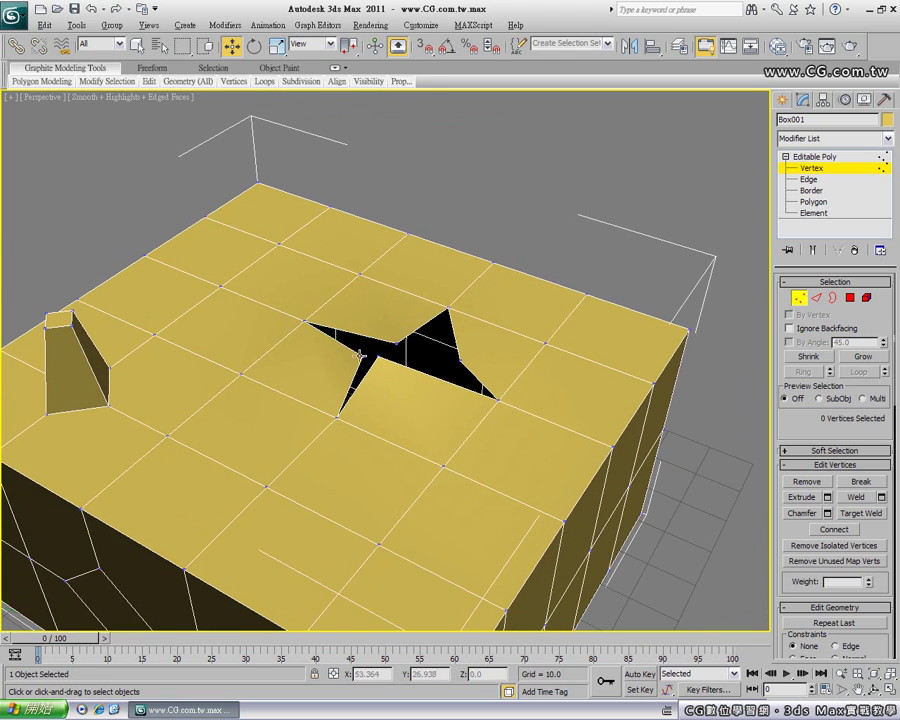
pyautogui.moveTo(353, 341)
pyautogui.mouseDown()
pyautogui.moveTo(390, 371)
pyautogui.moveTo(366, 362)
pyautogui.mouseUp()
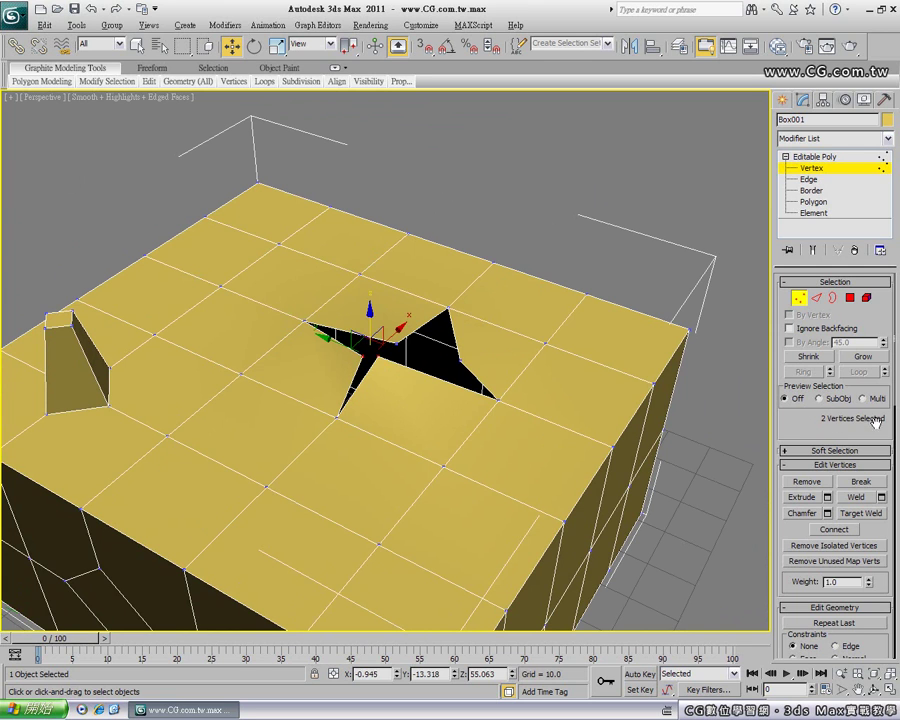
# Select the vertices at the hole's left notch and try welding them
pyautogui.click(386, 362)
pyautogui.click(377, 343)
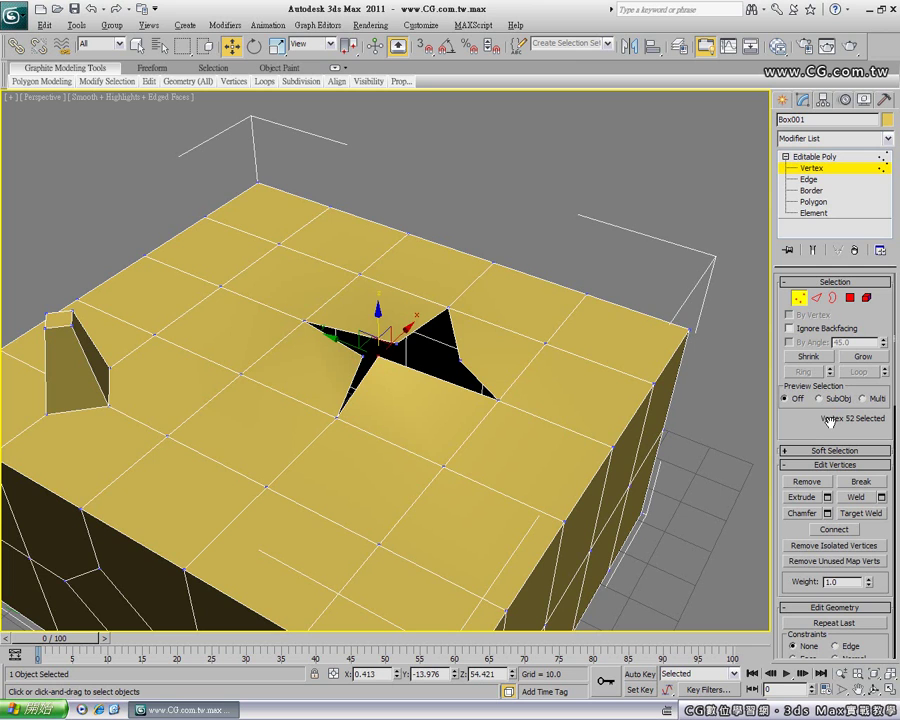
pyautogui.click(364, 355)
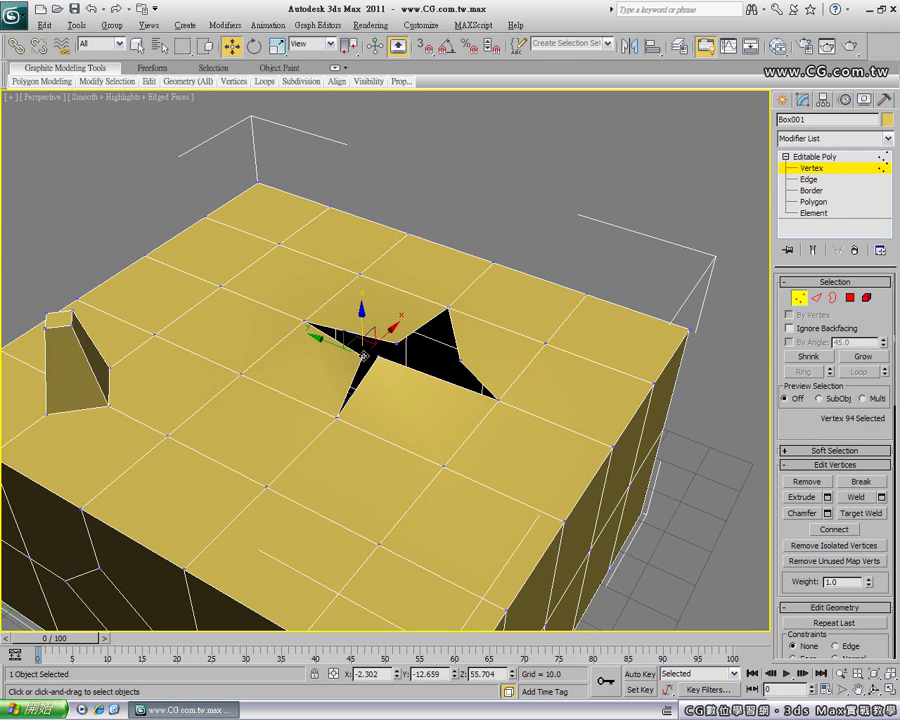
pyautogui.click(396, 343)
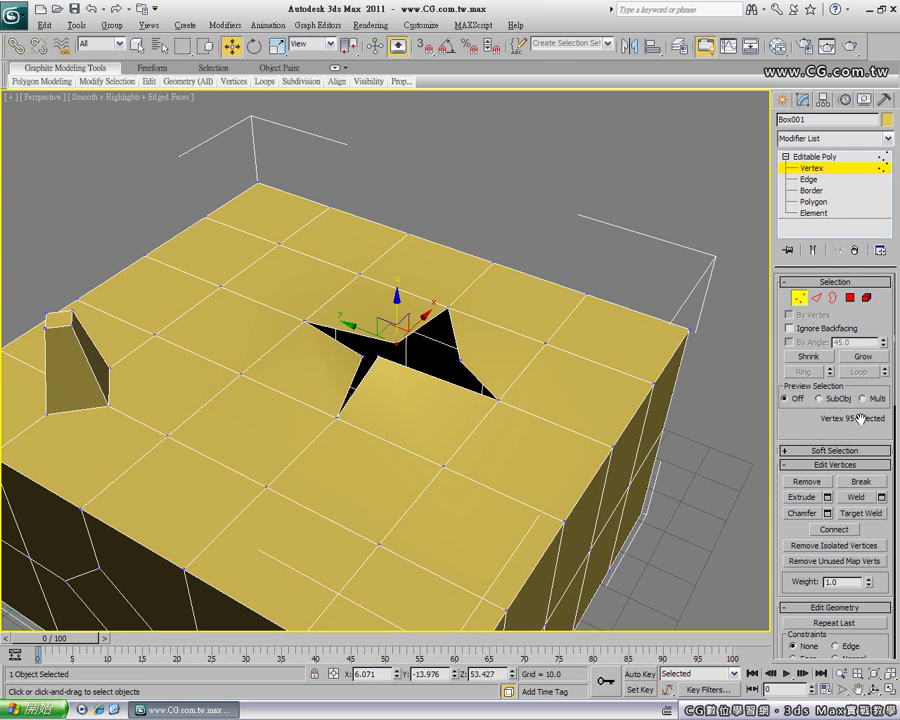
pyautogui.click(390, 357)
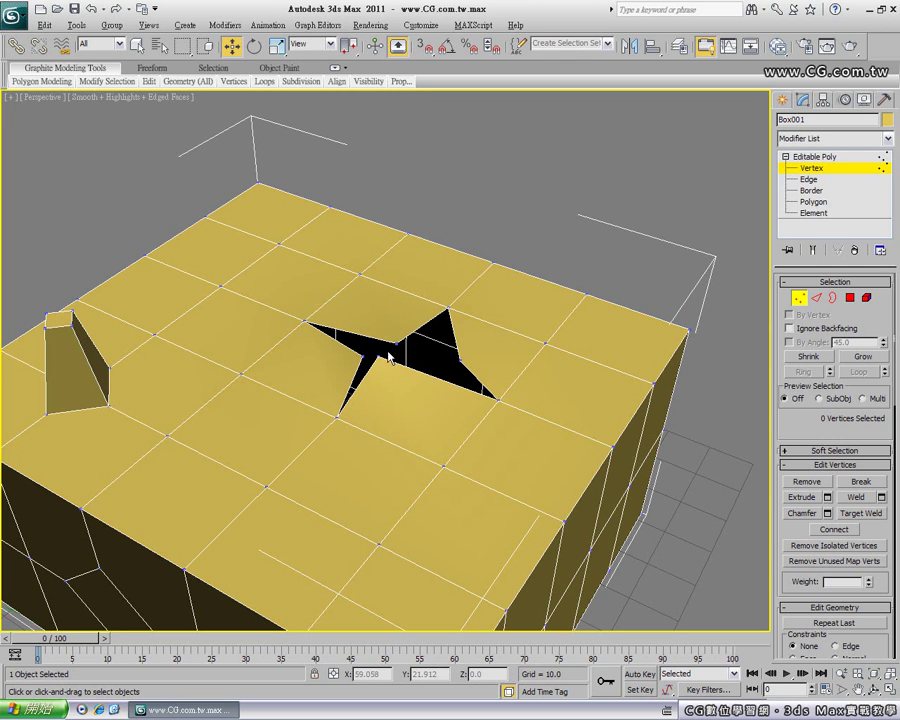
pyautogui.moveTo(384, 353); pyautogui.dragTo(363, 368)
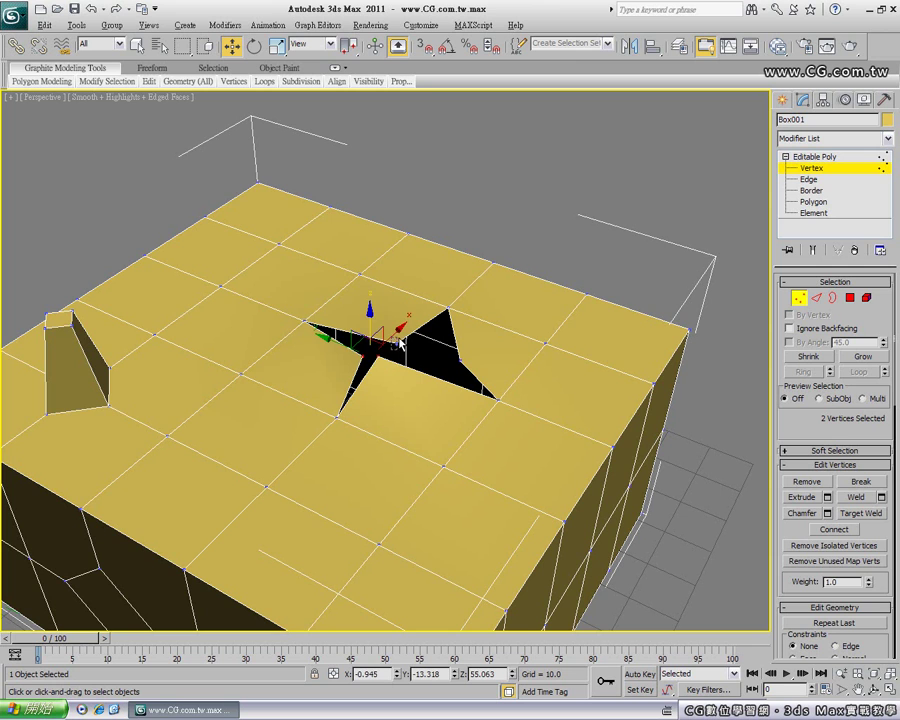
pyautogui.keyDown('ctrl'); pyautogui.click(402, 348); pyautogui.keyUp('ctrl')
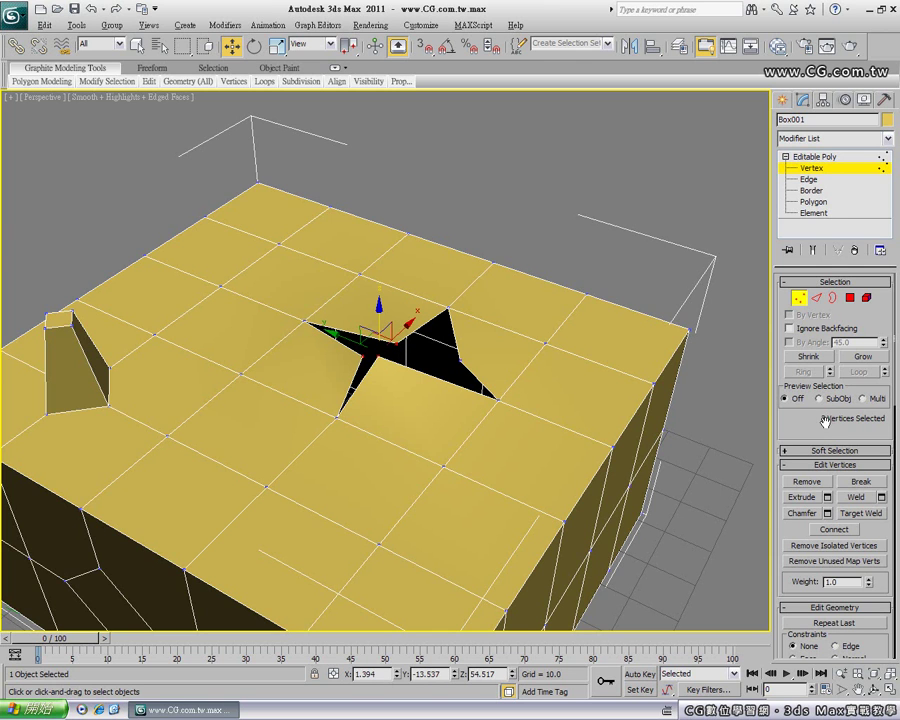
pyautogui.click(855, 500)
# Move the centre and corner vertices onto each other, then box-select the pair at the slit
pyautogui.click(405, 372)
pyautogui.click(377, 346)
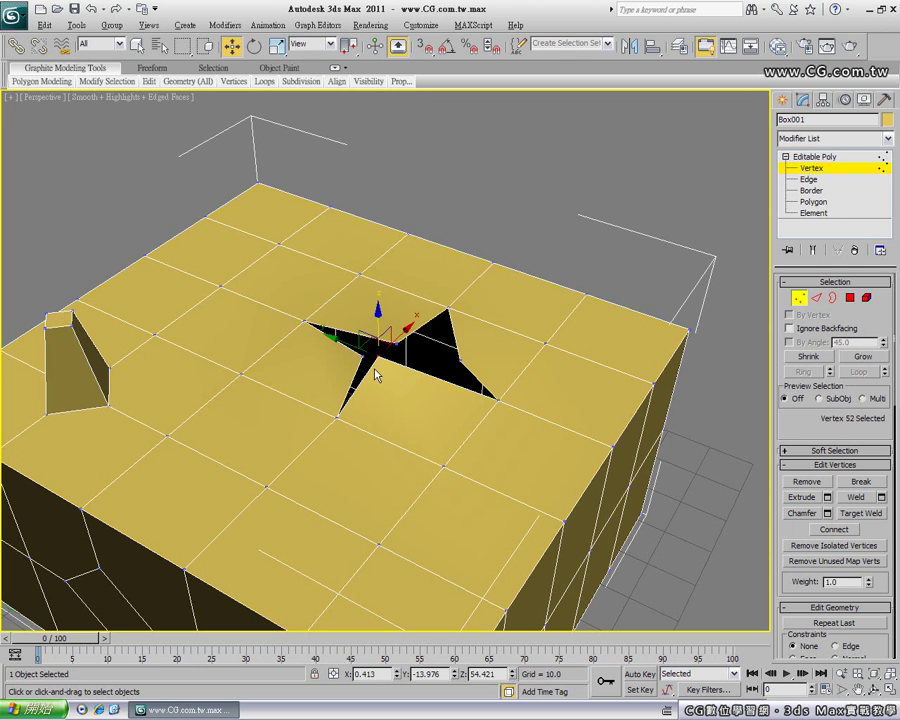
pyautogui.moveTo(392, 340); pyautogui.dragTo(337, 343)
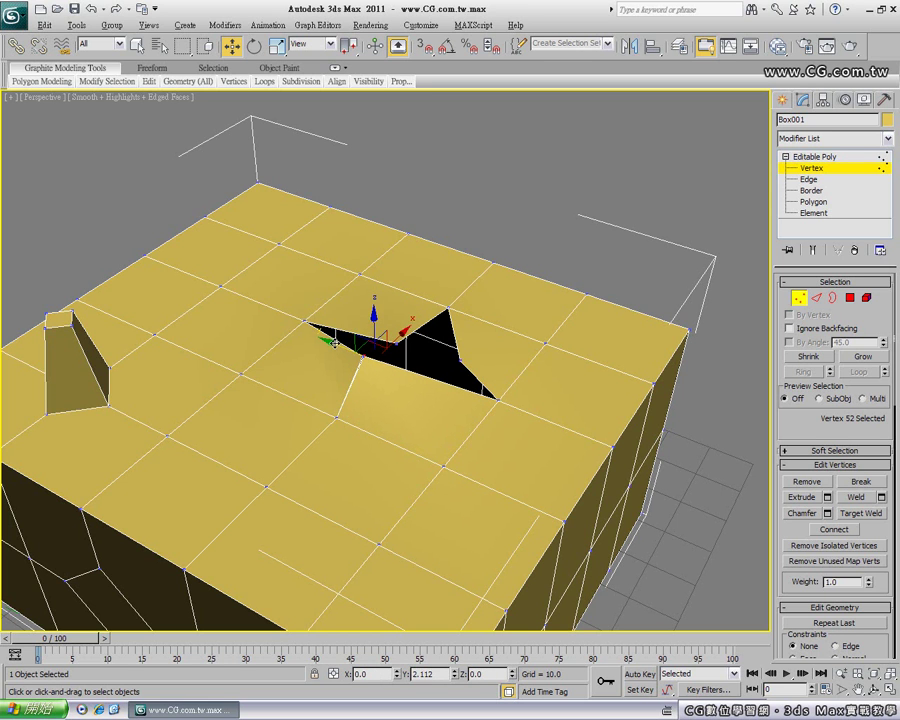
pyautogui.click(373, 368)
pyautogui.moveTo(373, 368)
pyautogui.keyDown('alt'); pyautogui.mouseDown(button='middle')
pyautogui.moveTo(333, 348)
pyautogui.moveTo(435, 378)
pyautogui.moveTo(366, 374)
pyautogui.moveTo(334, 354)
pyautogui.moveTo(372, 318)
pyautogui.moveTo(388, 316)
pyautogui.moveTo(362, 316)
pyautogui.moveTo(372, 358)
pyautogui.moveTo(358, 406)
pyautogui.moveTo(245, 396)
pyautogui.moveTo(378, 408)
pyautogui.moveTo(376, 379)
pyautogui.mouseUp(button='middle'); pyautogui.keyUp('alt')
pyautogui.click(365, 367)
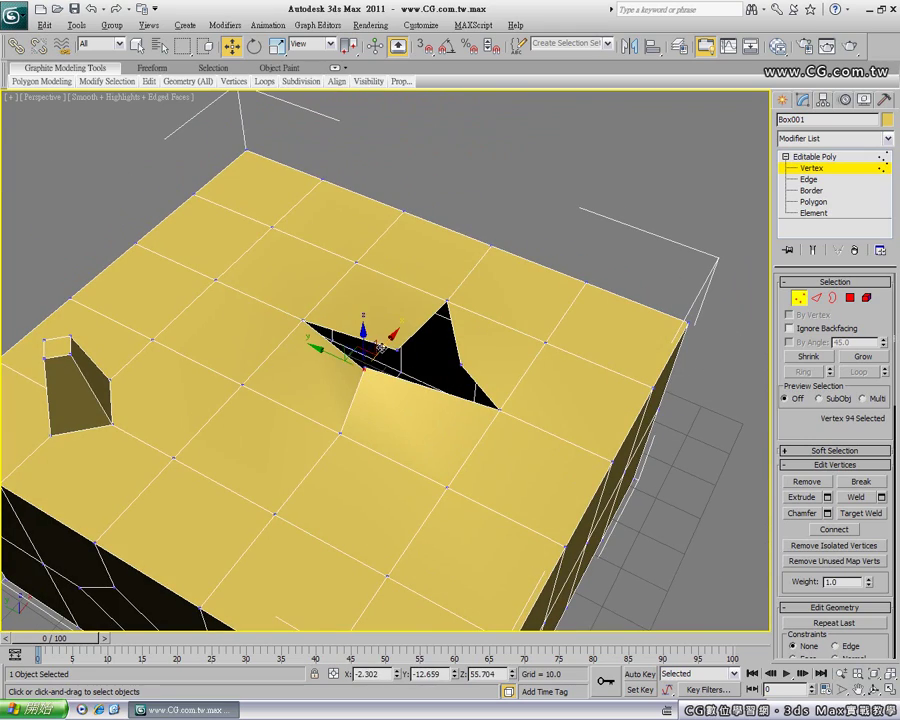
pyautogui.moveTo(366, 366); pyautogui.dragTo(384, 342)
pyautogui.moveTo(384, 342)
pyautogui.keyDown('alt'); pyautogui.mouseDown(button='middle')
pyautogui.moveTo(357, 392)
pyautogui.moveTo(347, 368)
pyautogui.moveTo(371, 341)
pyautogui.moveTo(374, 362)
pyautogui.moveTo(382, 354)
pyautogui.moveTo(351, 345)
pyautogui.mouseUp(button='middle'); pyautogui.keyUp('alt')
pyautogui.scroll(4, 383, 357)
pyautogui.moveTo(351, 345); pyautogui.dragTo(338, 335)
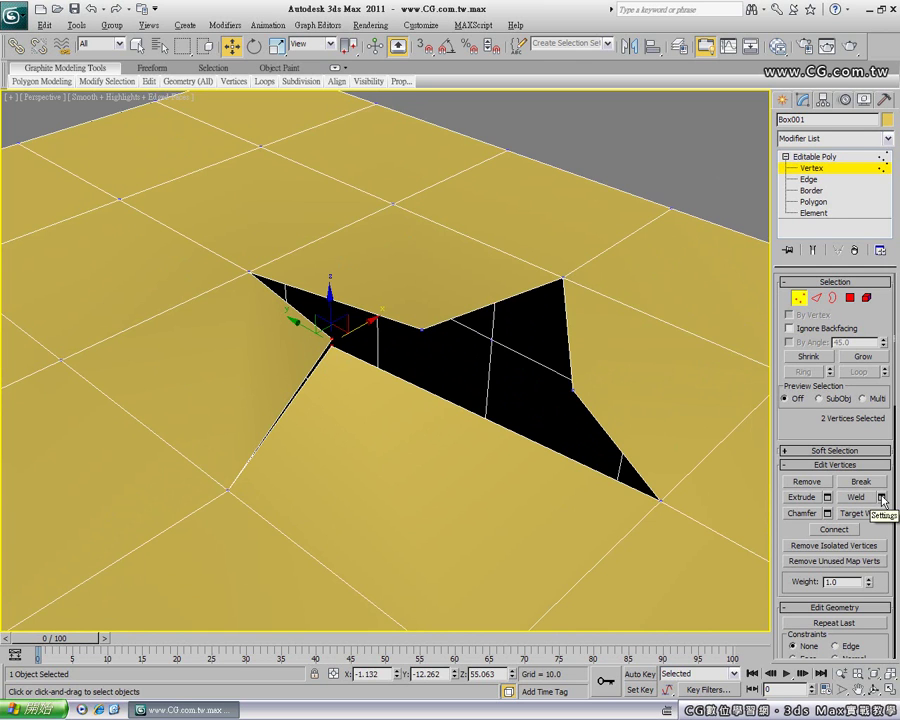
# Weld the two notch vertices via Weld Settings, raising the threshold to 7.393 for 108 vertices
pyautogui.click(882, 498)
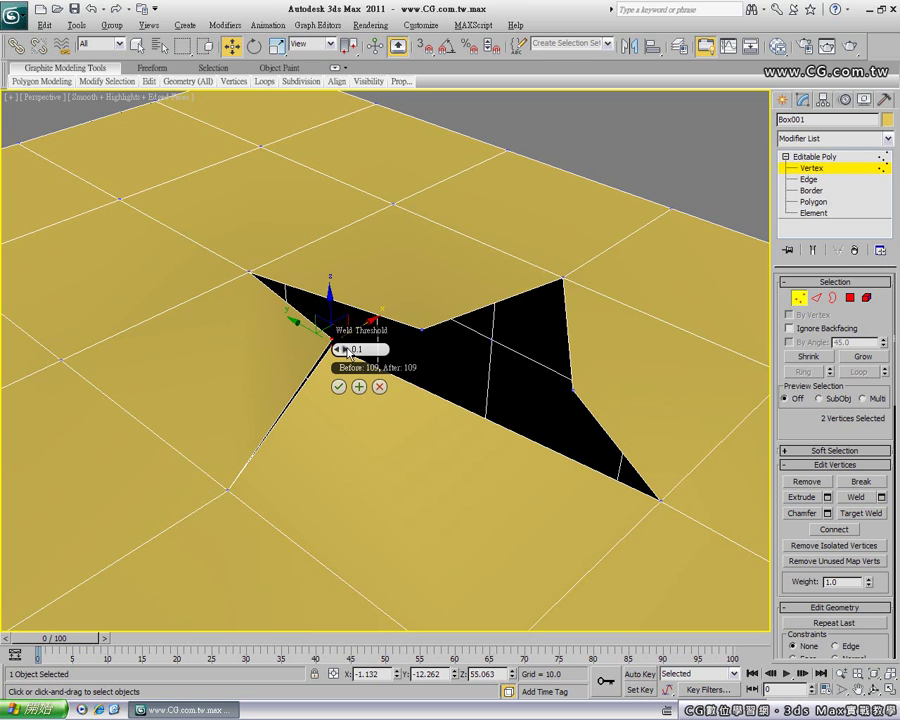
pyautogui.click(362, 349)
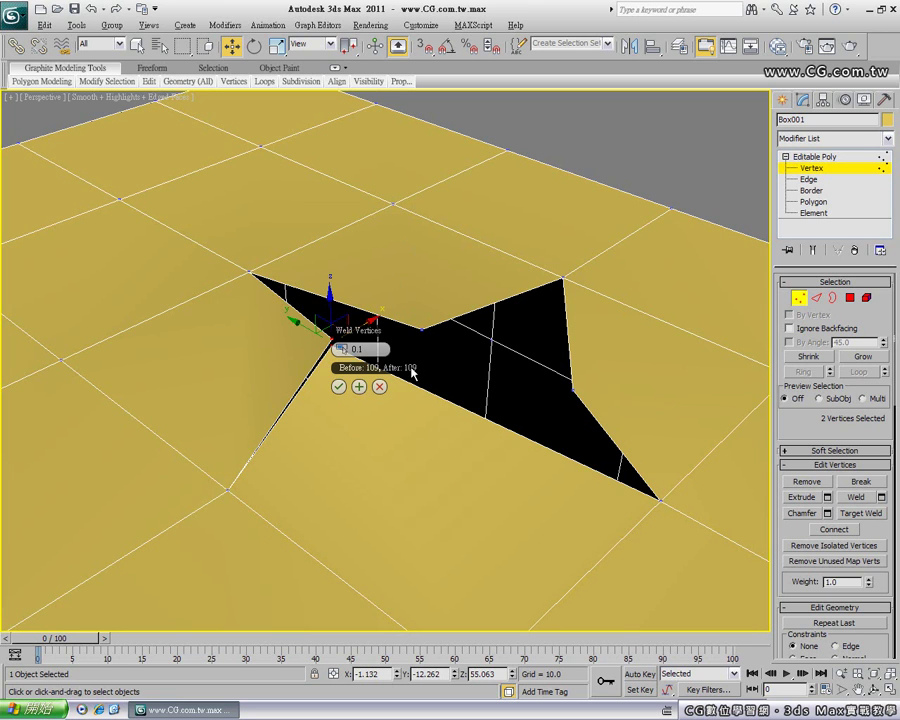
pyautogui.moveTo(345, 350)
pyautogui.mouseDown()
pyautogui.moveTo(362, 344)
pyautogui.moveTo(343, 345)
pyautogui.mouseUp()
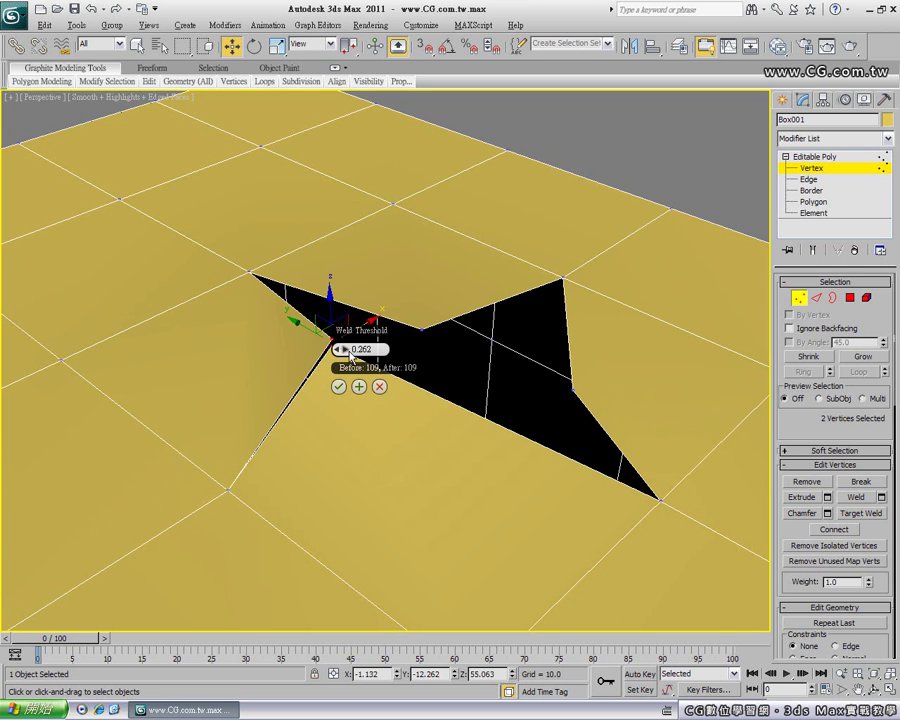
pyautogui.moveTo(341, 349)
pyautogui.mouseDown()
pyautogui.moveTo(350, 354)
pyautogui.moveTo(335, 349)
pyautogui.mouseUp()
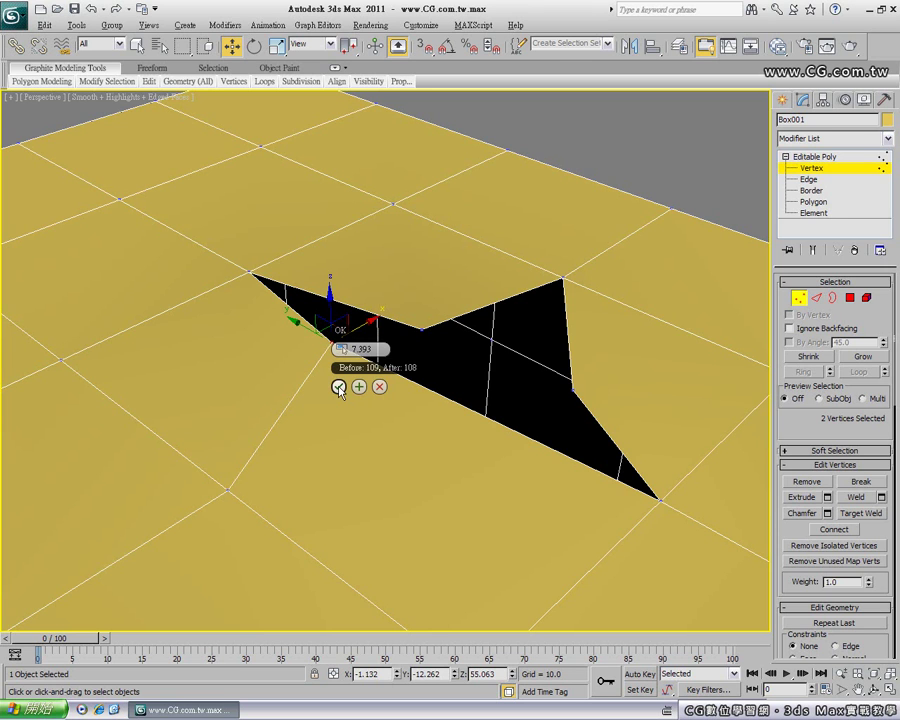
pyautogui.click(339, 387)
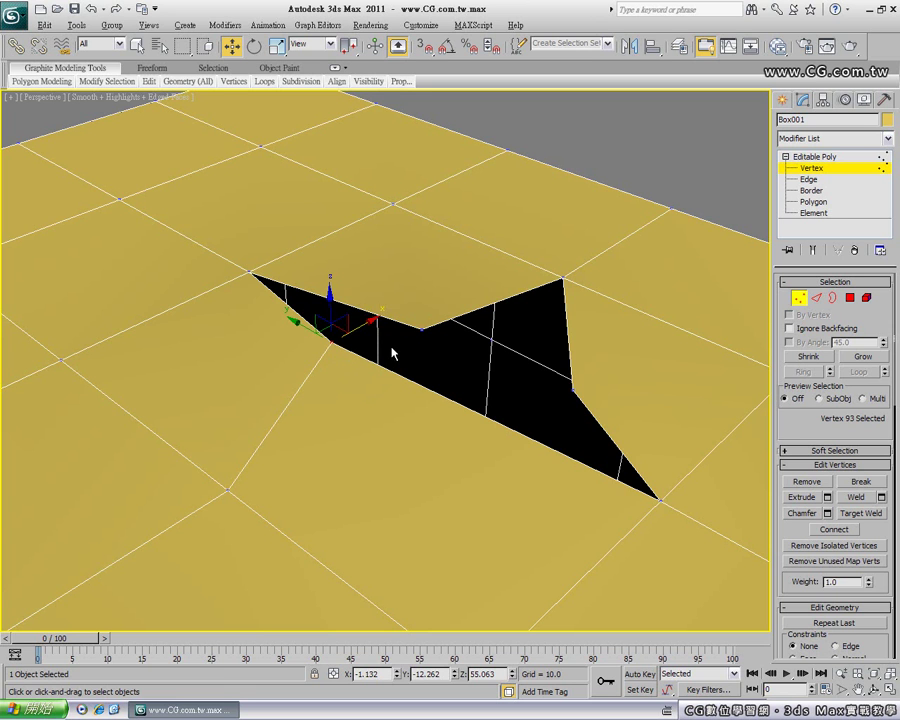
# Deselect the vertices and orbit low to inspect the welded star-shaped hole
pyautogui.click(421, 346)
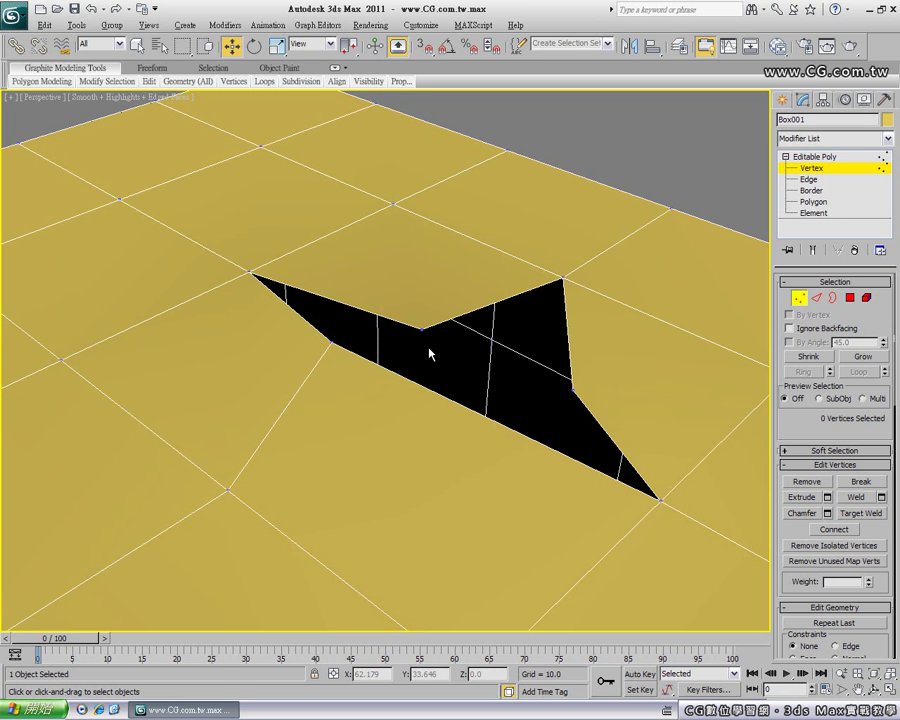
pyautogui.keyDown('alt'); pyautogui.moveTo(438, 360); pyautogui.dragTo(314, 378, button='middle'); pyautogui.keyUp('alt')
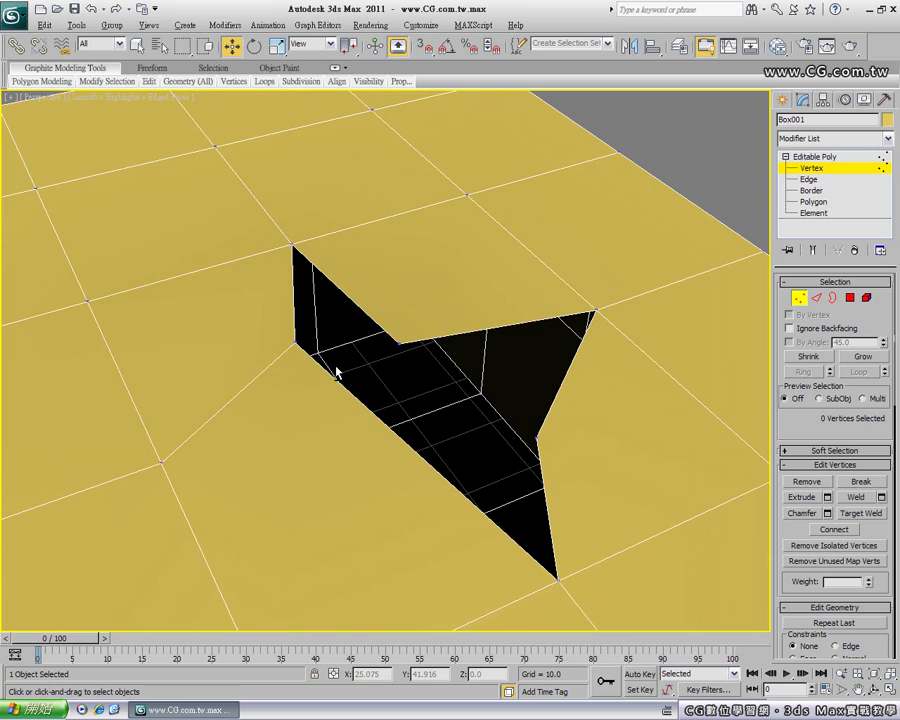
pyautogui.moveTo(390, 373)
pyautogui.keyDown('alt'); pyautogui.mouseDown(button='middle')
pyautogui.moveTo(446, 362)
pyautogui.moveTo(436, 352)
pyautogui.moveTo(463, 354)
pyautogui.moveTo(459, 345)
pyautogui.moveTo(557, 330)
pyautogui.mouseUp(button='middle'); pyautogui.keyUp('alt')
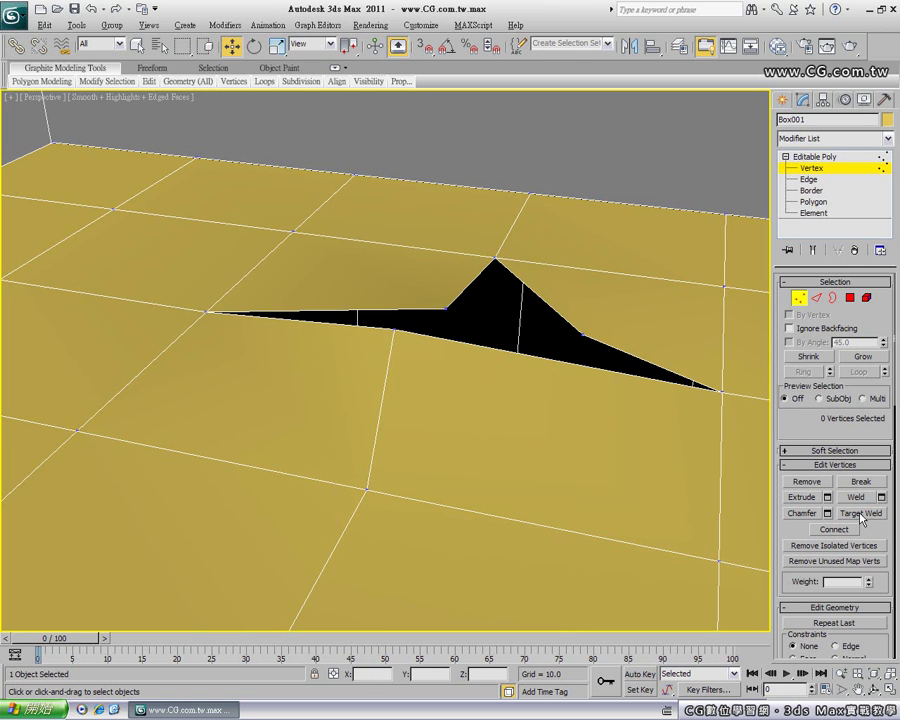
# Target-weld the star-shaped hole's vertices onto their neighbours, finishing with the left vertex onto the opposite one
pyautogui.click(860, 514)
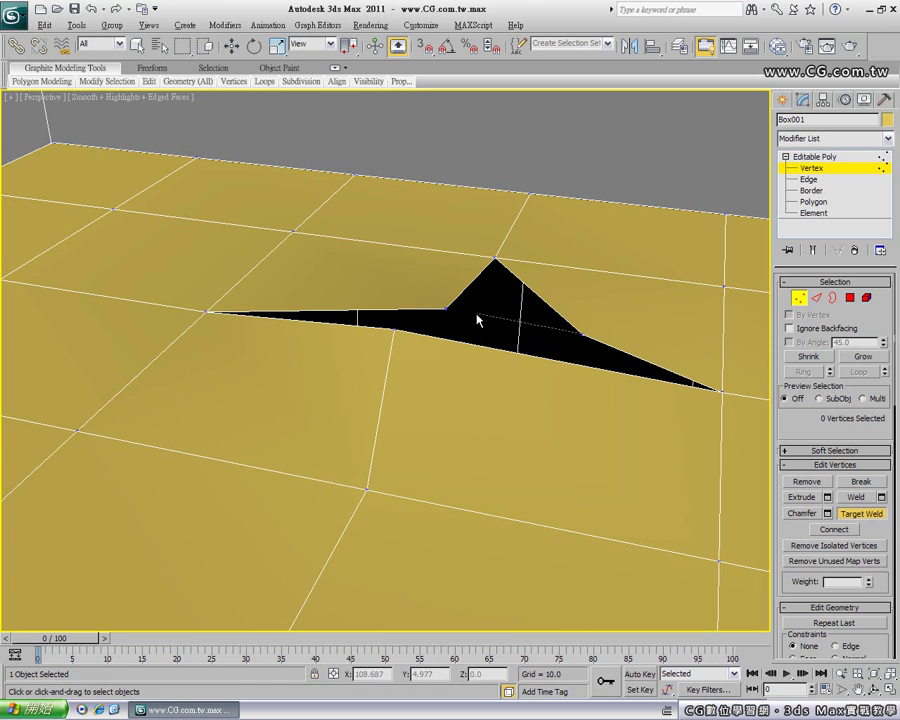
pyautogui.click(446, 309)
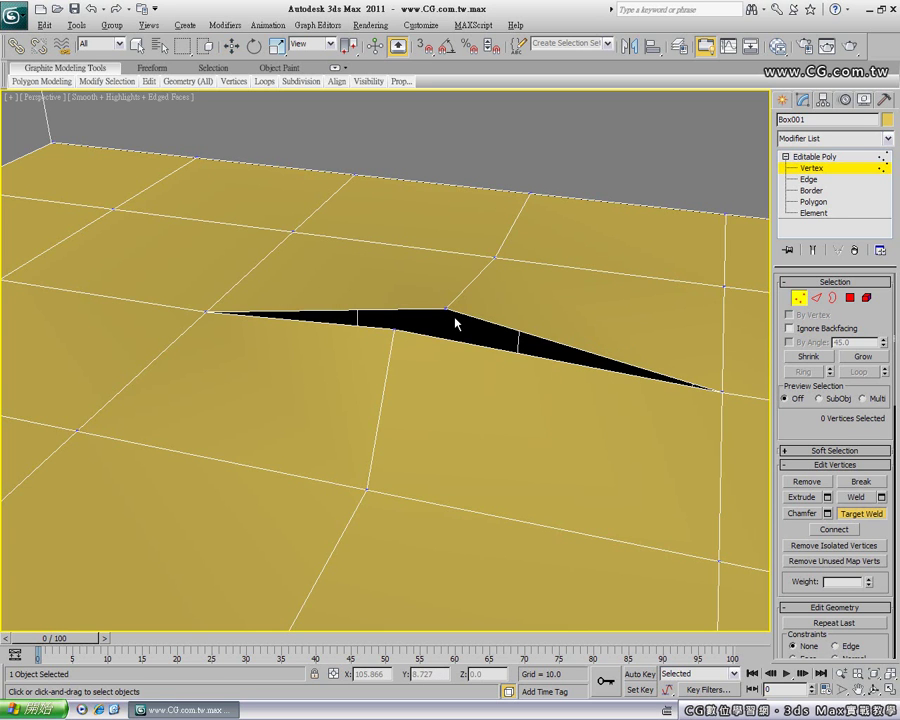
pyautogui.moveTo(476, 322)
pyautogui.keyDown('alt'); pyautogui.mouseDown(button='middle')
pyautogui.moveTo(422, 339)
pyautogui.moveTo(404, 331)
pyautogui.mouseUp(button='middle'); pyautogui.keyUp('alt')
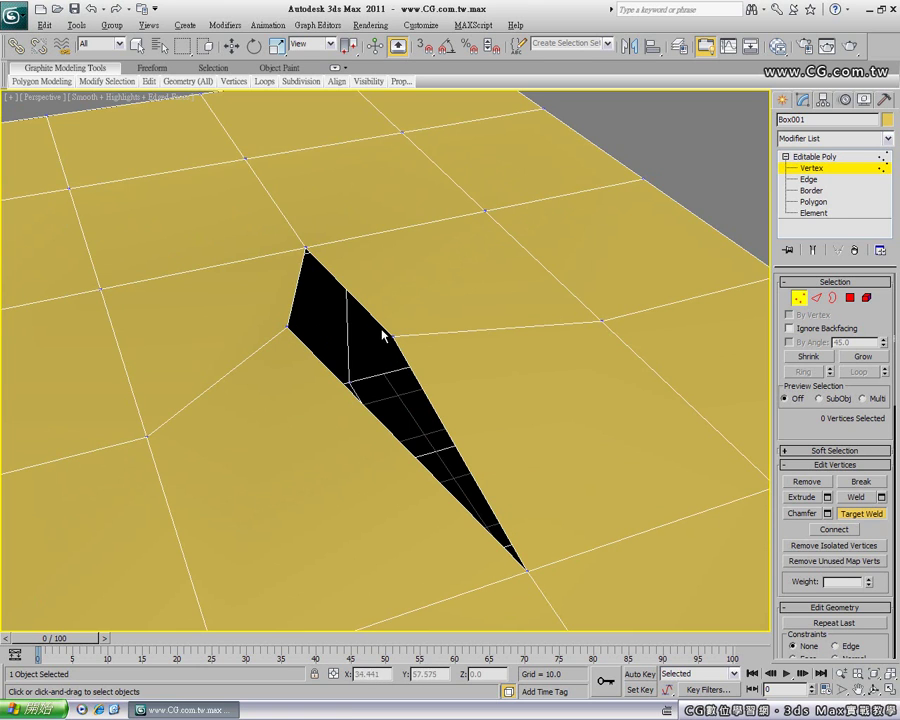
pyautogui.click(853, 516)
pyautogui.click(853, 516)
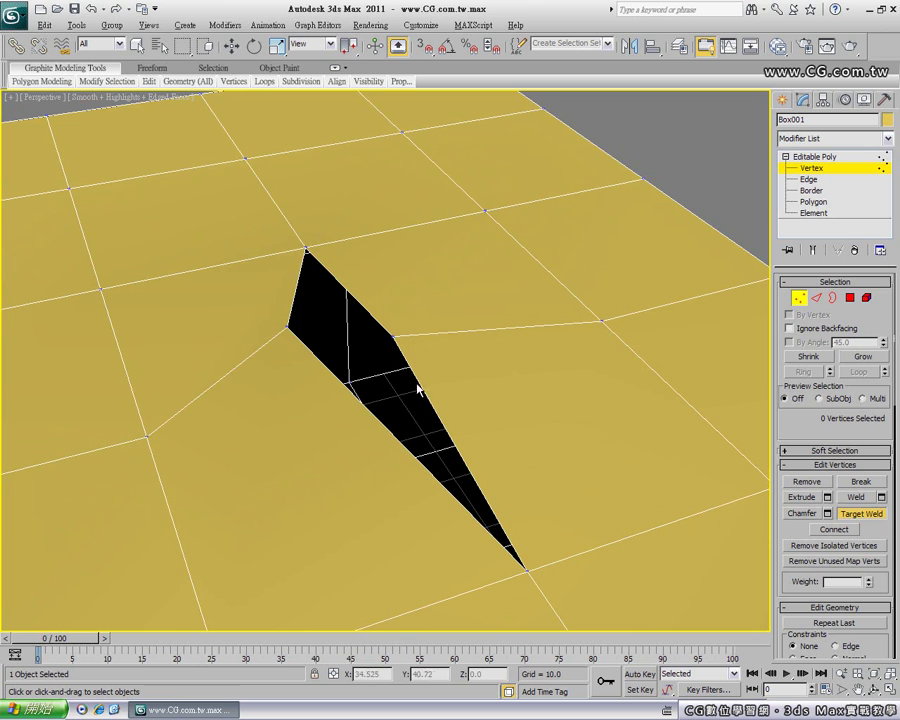
pyautogui.click(287, 326)
pyautogui.click(393, 335)
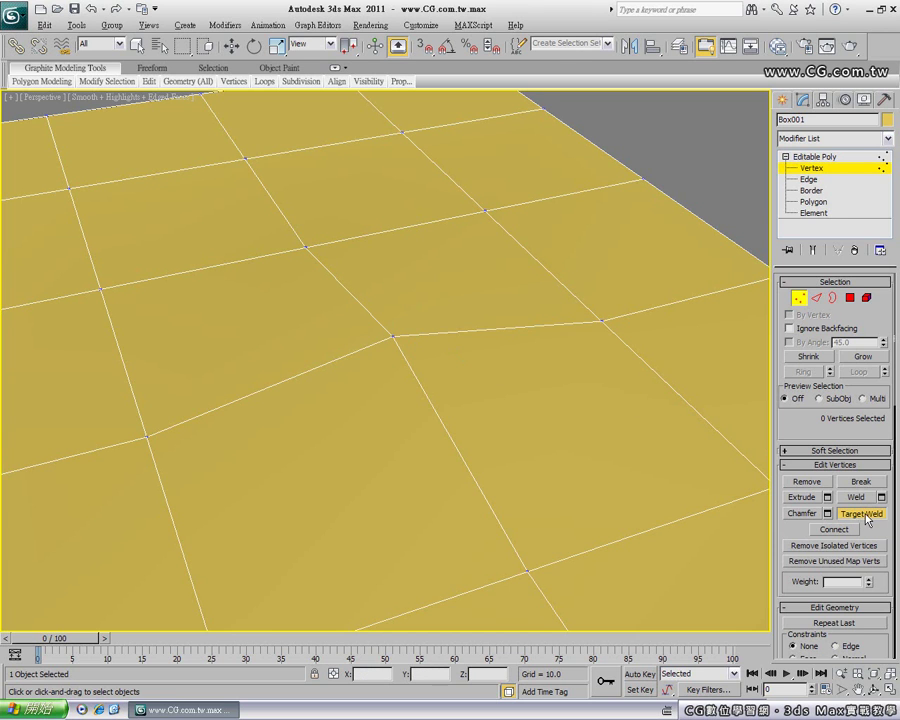
# With the Move tool active, select the box's top corner vertex
pyautogui.press('w')
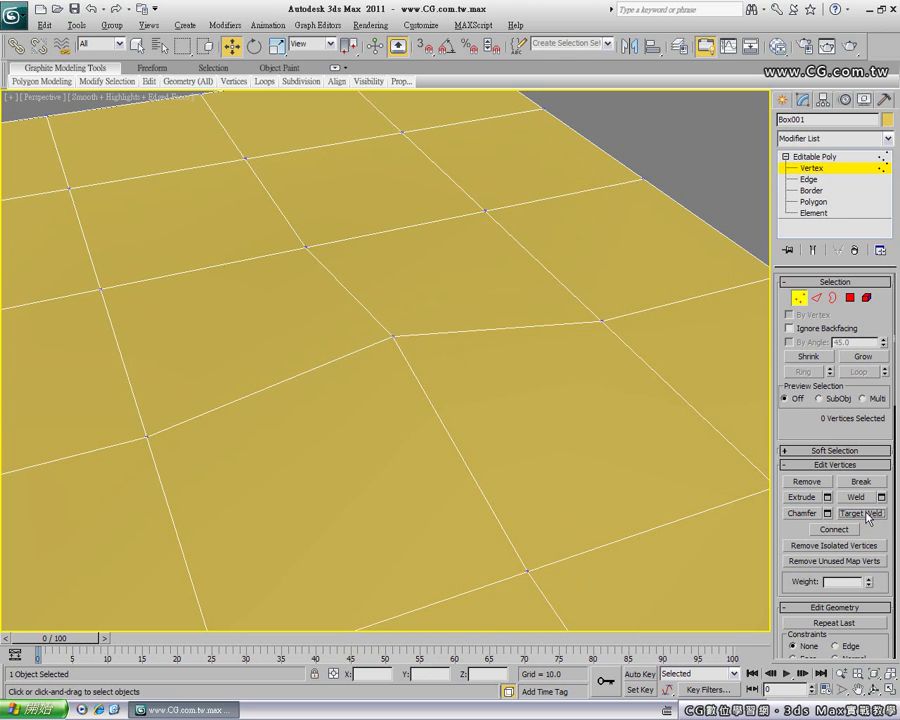
pyautogui.click(393, 336)
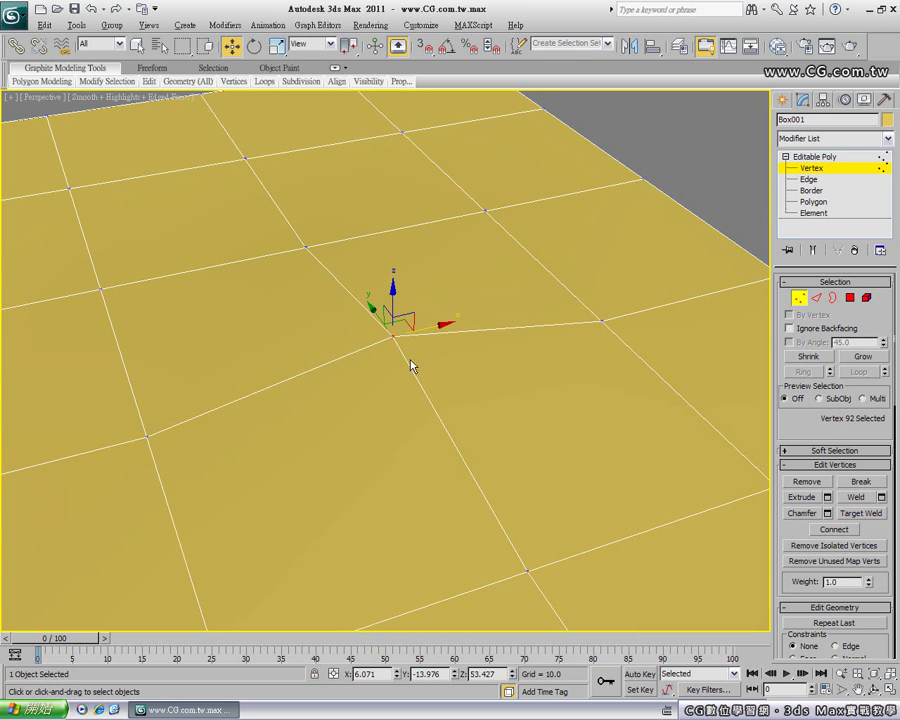
pyautogui.moveTo(456, 346)
pyautogui.keyDown('alt'); pyautogui.mouseDown(button='middle')
pyautogui.moveTo(318, 342)
pyautogui.moveTo(352, 310)
pyautogui.moveTo(352, 328)
pyautogui.mouseUp(button='middle'); pyautogui.keyUp('alt')
pyautogui.scroll(-3, 316, 336)
pyautogui.moveTo(540, 322)
pyautogui.mouseDown(button='middle')
pyautogui.moveTo(350, 320)
pyautogui.moveTo(381, 341)
pyautogui.mouseUp(button='middle')
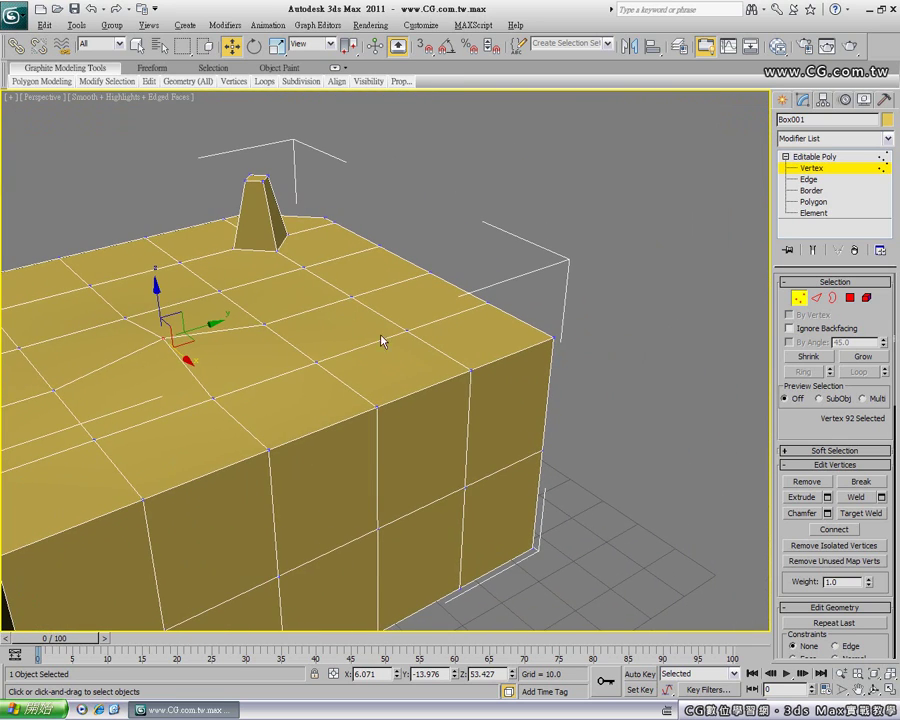
pyautogui.click(552, 339)
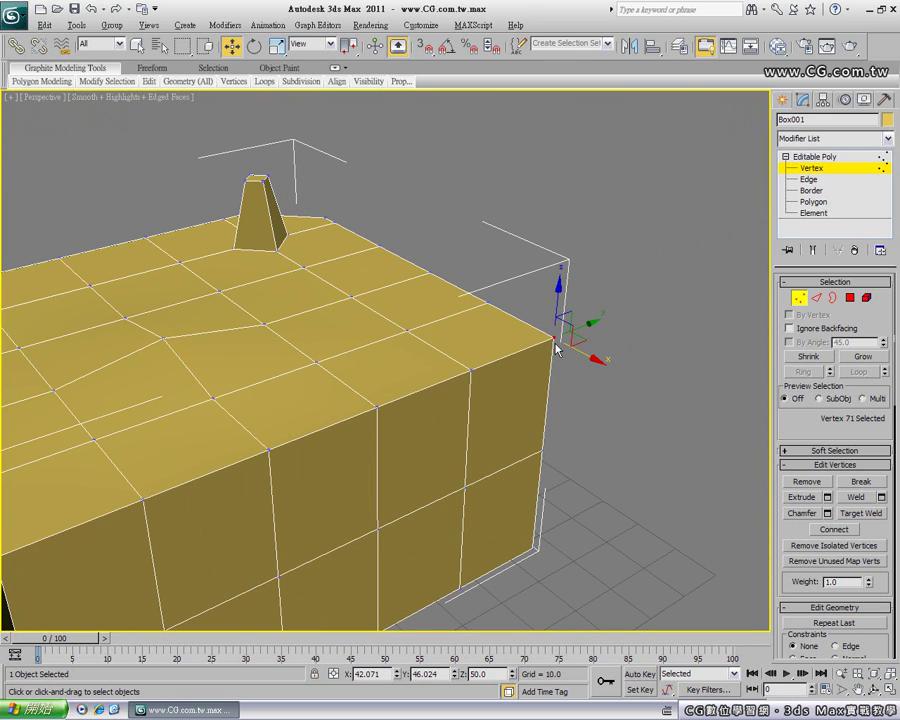
# Break the corner vertex and drag the split vertices apart, one down and one up
pyautogui.click(860, 482)
pyautogui.click(552, 340)
pyautogui.moveTo(555, 307)
pyautogui.mouseDown()
pyautogui.moveTo(585, 376)
pyautogui.moveTo(610, 385)
pyautogui.mouseUp()
pyautogui.click(556, 338)
pyautogui.moveTo(583, 336)
pyautogui.mouseDown()
pyautogui.moveTo(583, 320)
pyautogui.moveTo(607, 315)
pyautogui.moveTo(560, 292)
pyautogui.mouseUp()
# Box-select all the split vertices at the broken corner
pyautogui.click(556, 338)
pyautogui.moveTo(585, 373)
pyautogui.keyDown('alt'); pyautogui.mouseDown(button='middle')
pyautogui.moveTo(478, 342)
pyautogui.moveTo(458, 351)
pyautogui.moveTo(489, 385)
pyautogui.moveTo(542, 381)
pyautogui.moveTo(568, 366)
pyautogui.moveTo(560, 345)
pyautogui.mouseUp(button='middle'); pyautogui.keyUp('alt')
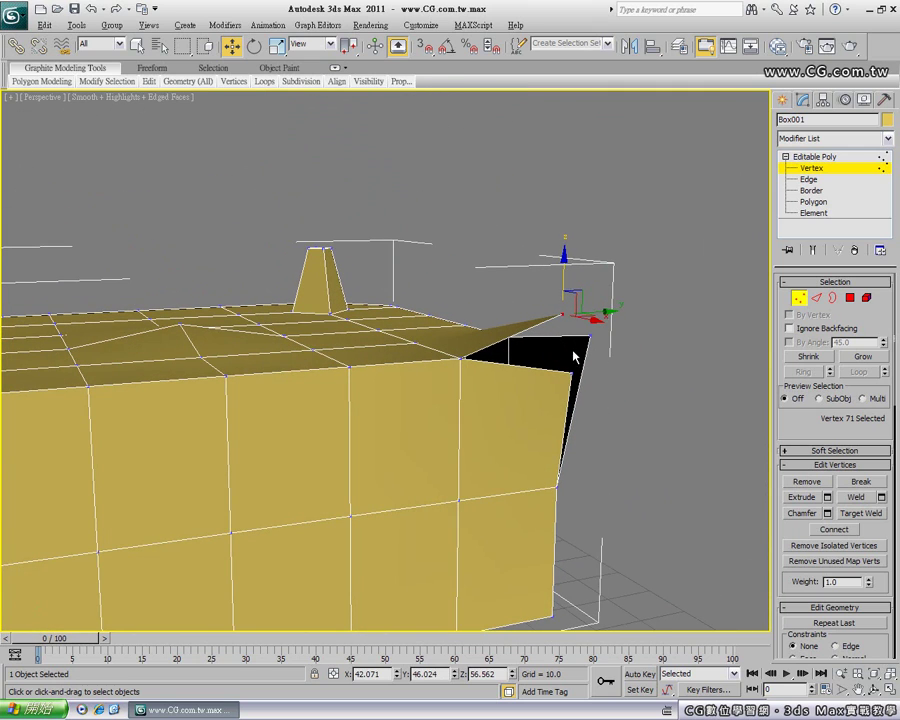
pyautogui.click(602, 318)
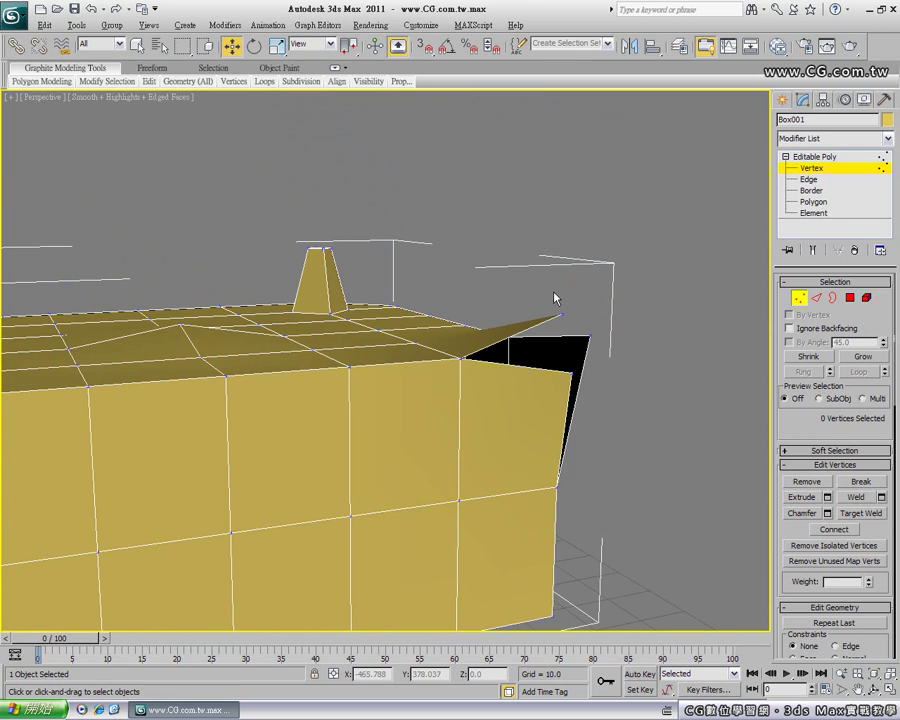
pyautogui.moveTo(551, 291)
pyautogui.mouseDown()
pyautogui.moveTo(617, 399)
pyautogui.moveTo(588, 393)
pyautogui.mouseUp()
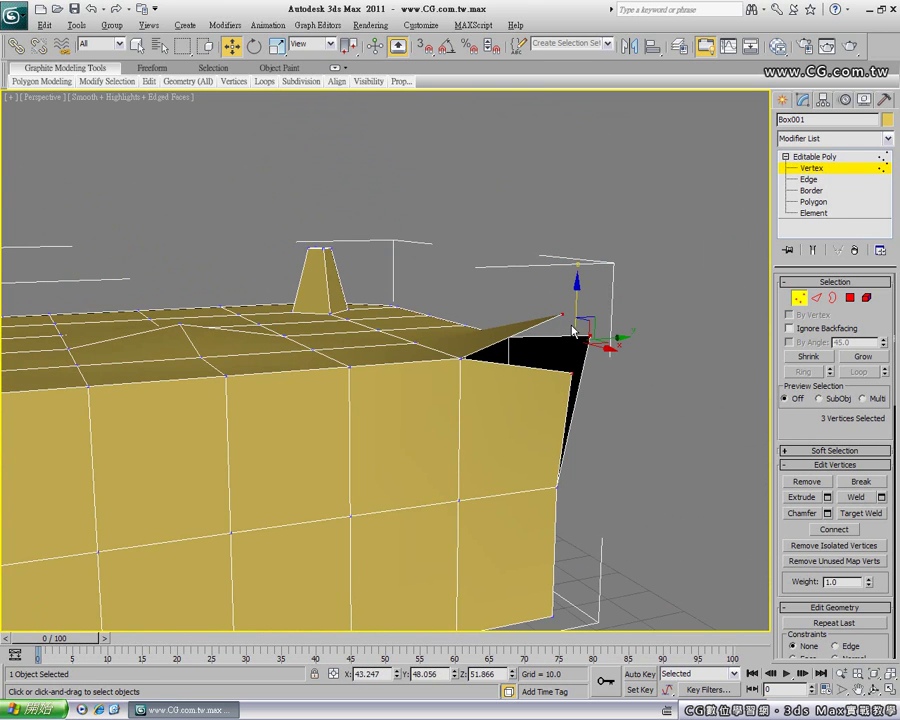
# Weld the corner vertices at a 13.462 threshold, reducing the vertex count from 108 to 106
pyautogui.click(881, 497)
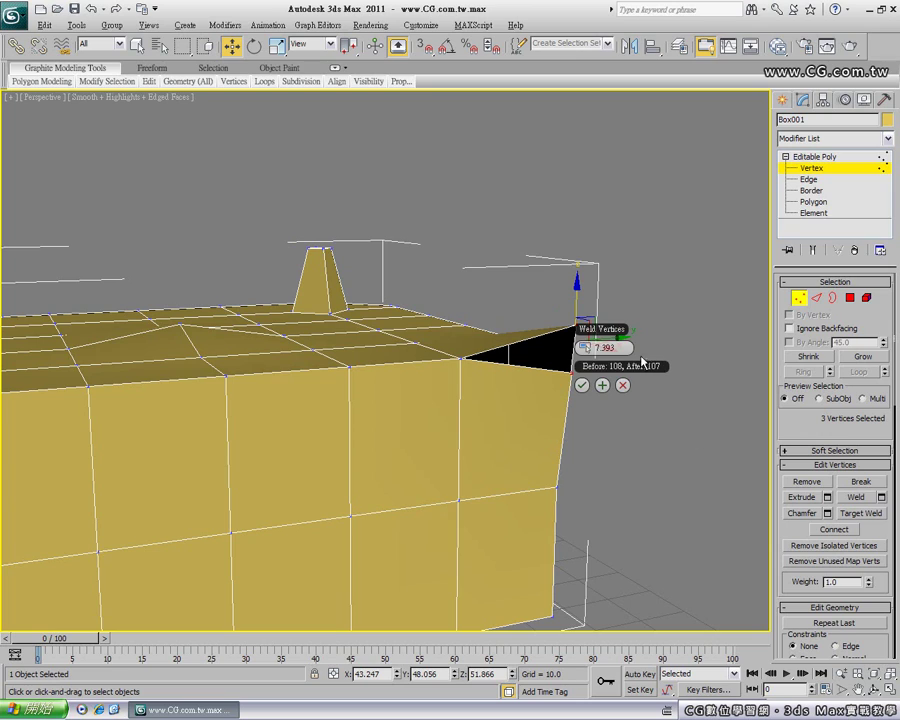
pyautogui.moveTo(572, 401)
pyautogui.keyDown('alt'); pyautogui.mouseDown(button='middle')
pyautogui.moveTo(588, 434)
pyautogui.moveTo(594, 417)
pyautogui.moveTo(583, 411)
pyautogui.moveTo(583, 438)
pyautogui.moveTo(536, 446)
pyautogui.moveTo(595, 436)
pyautogui.moveTo(541, 433)
pyautogui.moveTo(478, 410)
pyautogui.moveTo(484, 380)
pyautogui.moveTo(532, 369)
pyautogui.moveTo(574, 394)
pyautogui.moveTo(584, 434)
pyautogui.mouseUp(button='middle'); pyautogui.keyUp('alt')
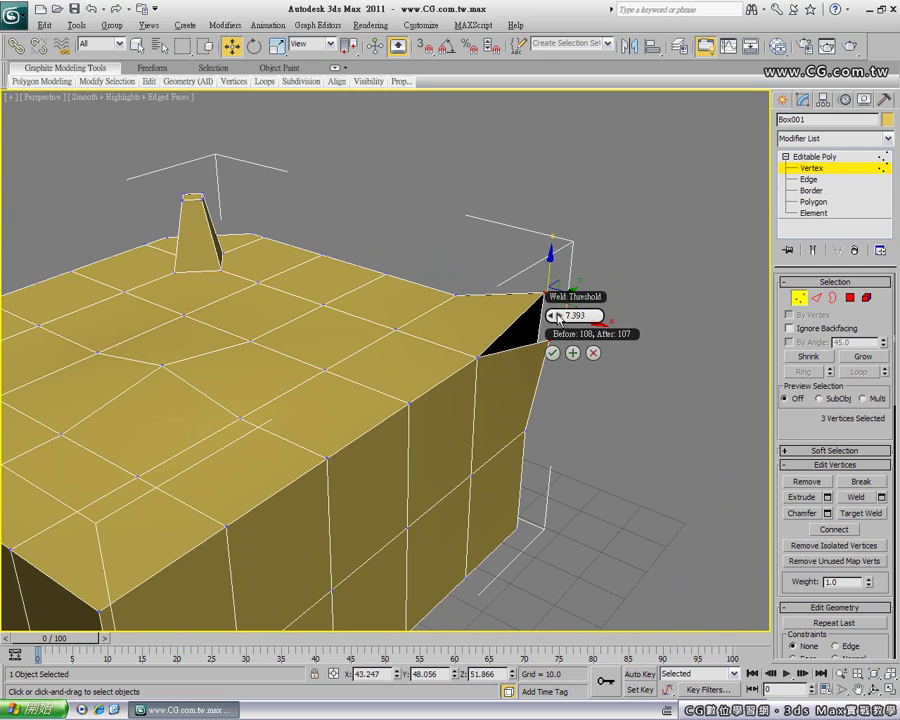
pyautogui.moveTo(558, 318)
pyautogui.mouseDown()
pyautogui.moveTo(586, 315)
pyautogui.moveTo(543, 313)
pyautogui.mouseUp()
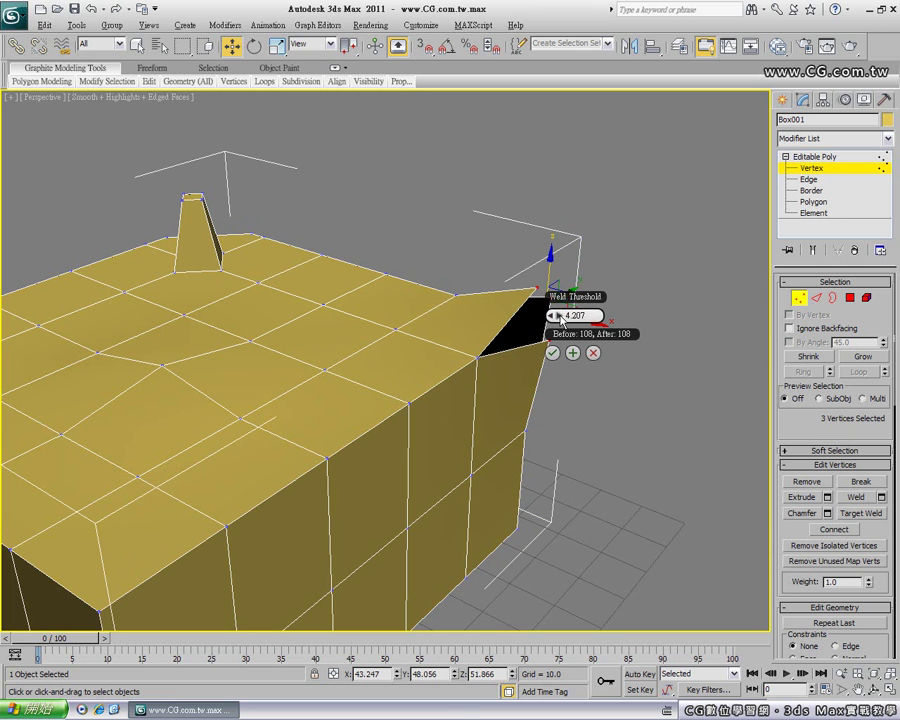
pyautogui.moveTo(595, 298)
pyautogui.mouseDown()
pyautogui.moveTo(613, 287)
pyautogui.moveTo(664, 284)
pyautogui.moveTo(661, 224)
pyautogui.mouseUp()
pyautogui.moveTo(580, 320)
pyautogui.keyDown('alt'); pyautogui.mouseDown(button='middle')
pyautogui.moveTo(566, 326)
pyautogui.moveTo(578, 304)
pyautogui.moveTo(562, 344)
pyautogui.moveTo(563, 325)
pyautogui.moveTo(553, 331)
pyautogui.mouseUp(button='middle'); pyautogui.keyUp('alt')
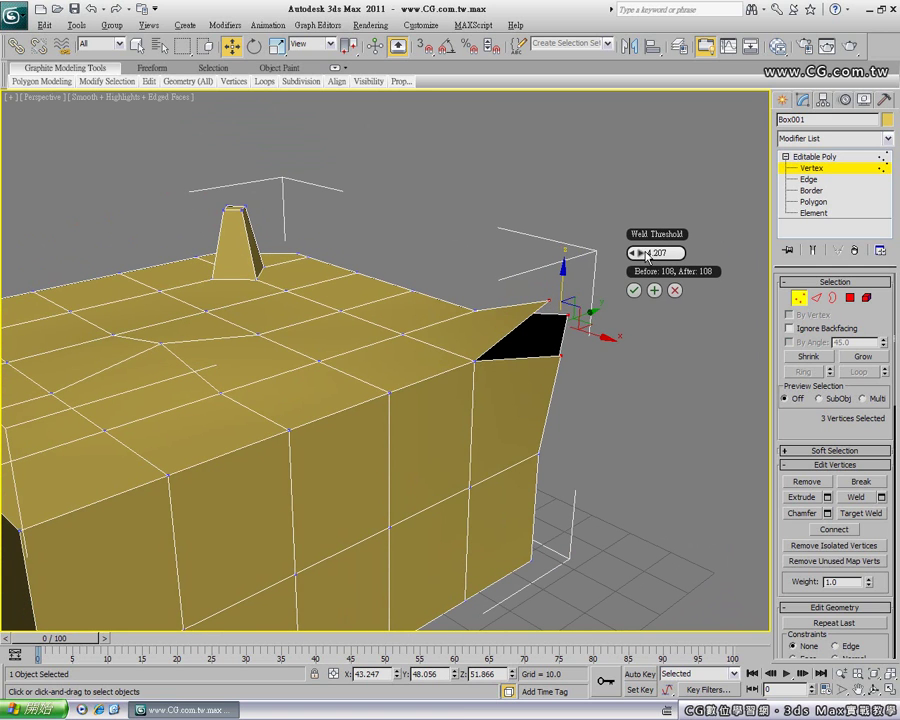
pyautogui.moveTo(641, 253); pyautogui.dragTo(641, 200)
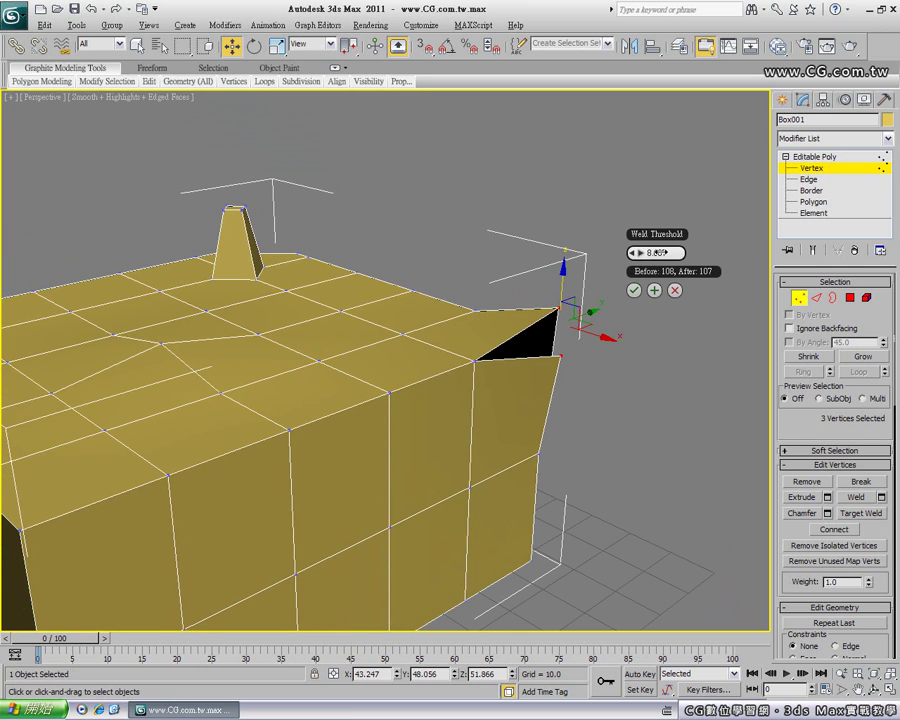
pyautogui.moveTo(665, 252); pyautogui.dragTo(688, 248)
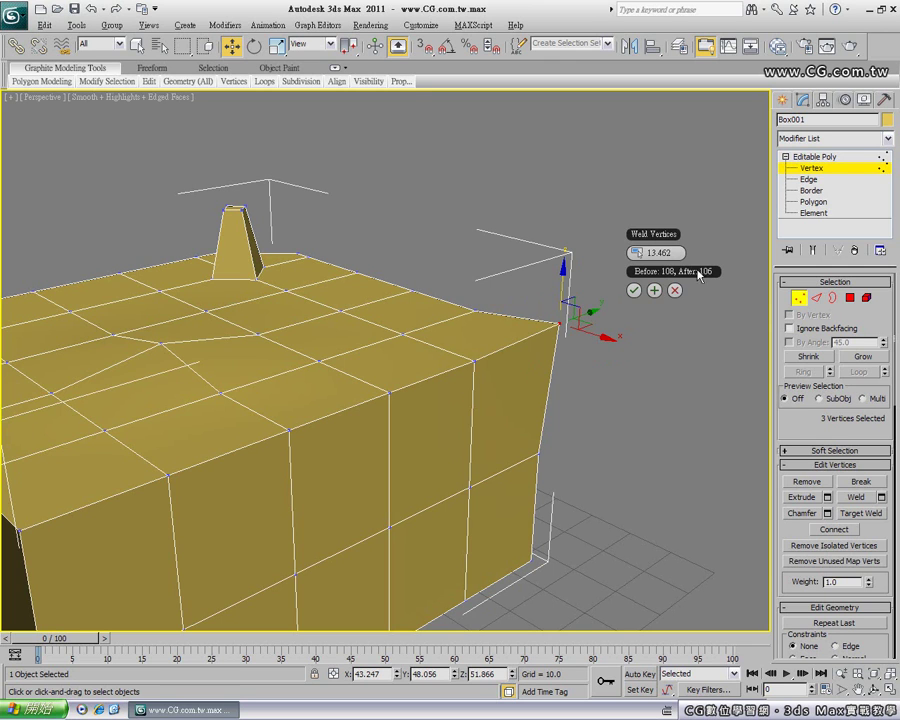
pyautogui.click(633, 291)
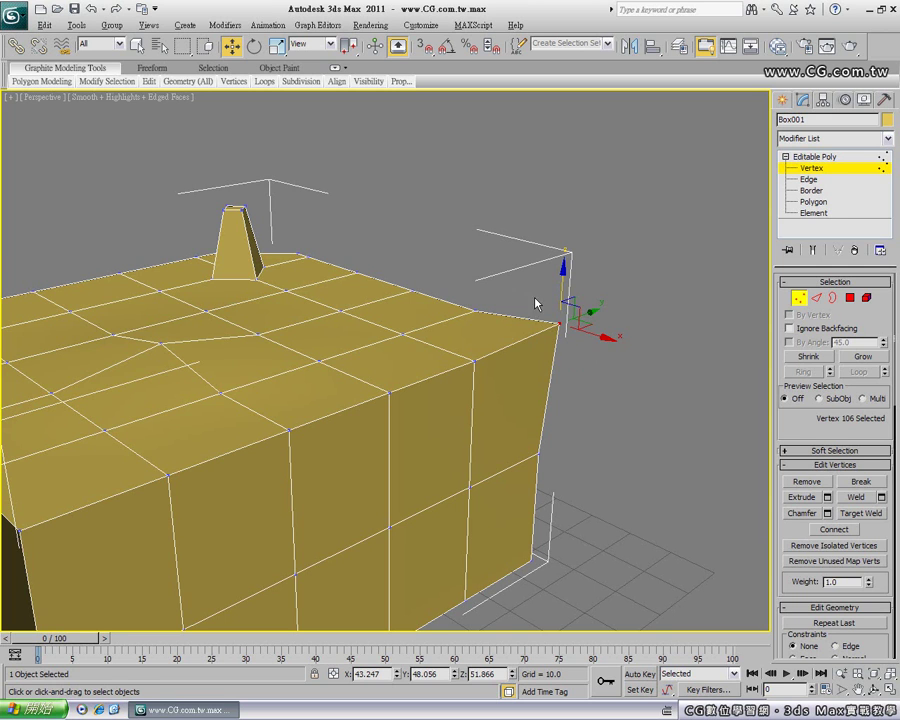
# Undo the corner weld, then scroll the Modify panel to the Edit Geometry rollout
pyautogui.click(91, 10)
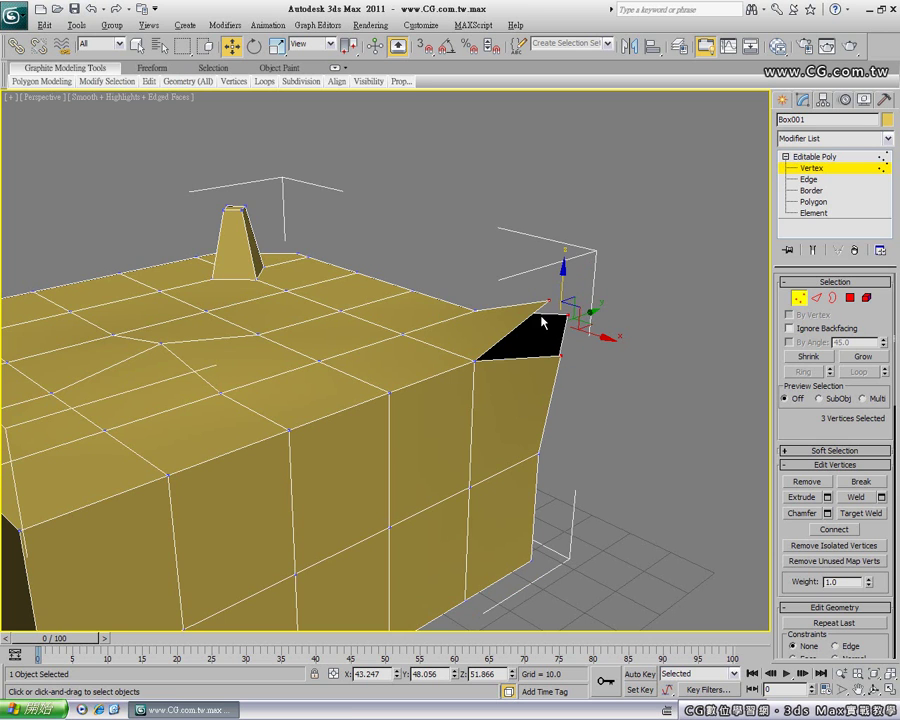
pyautogui.scroll(-2, 789, 376)
pyautogui.moveTo(789, 376)
pyautogui.mouseDown()
pyautogui.moveTo(772, 264)
pyautogui.moveTo(781, 430)
pyautogui.mouseUp()
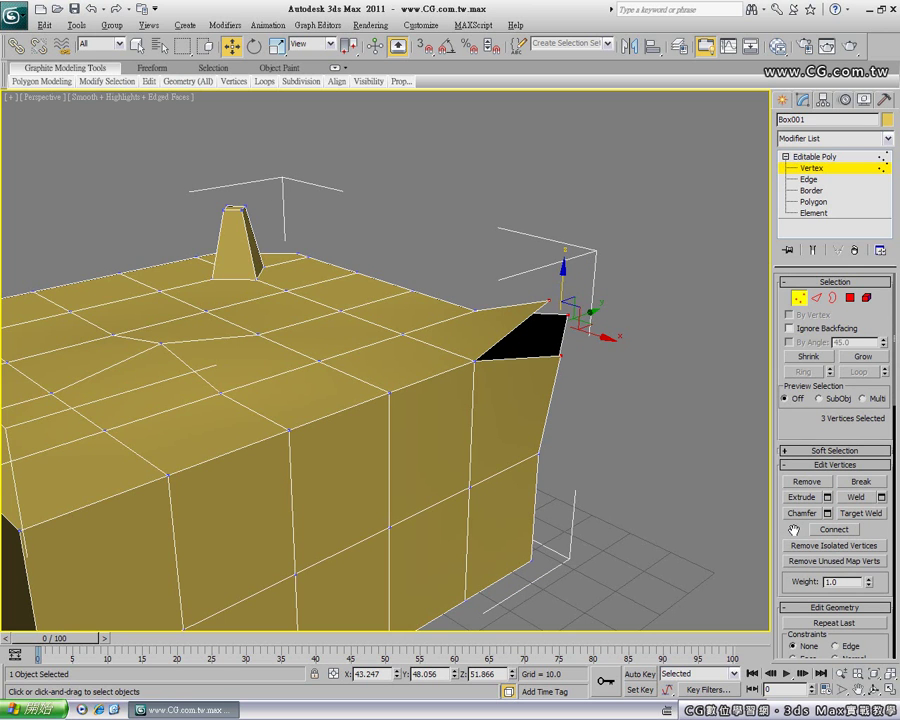
pyautogui.moveTo(795, 530); pyautogui.dragTo(795, 303)
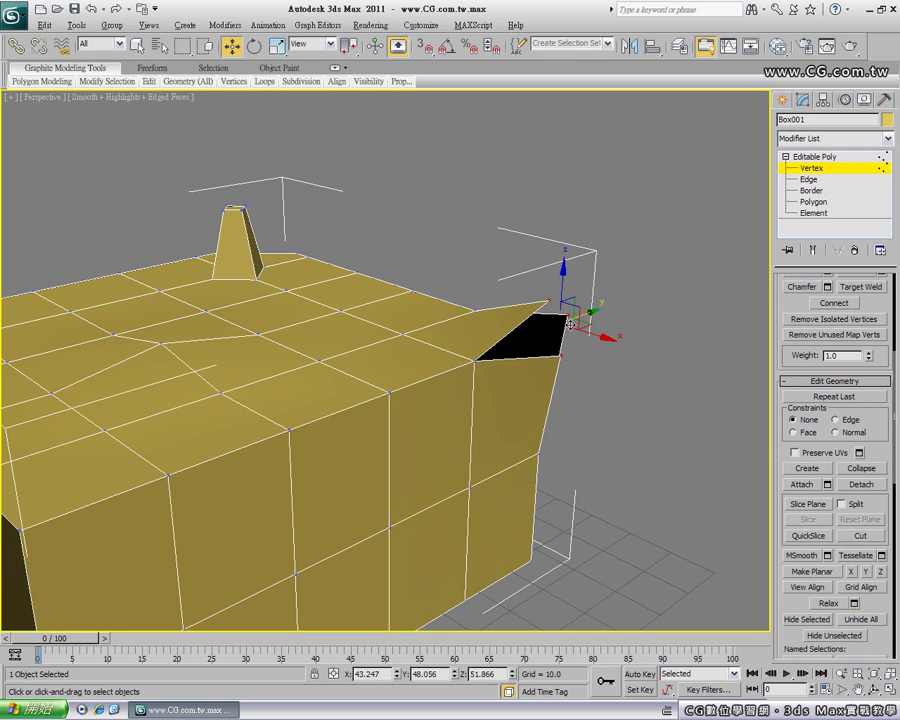
# Collapse the three corner vertices into a single point, then deselect and inspect the box
pyautogui.click(862, 469)
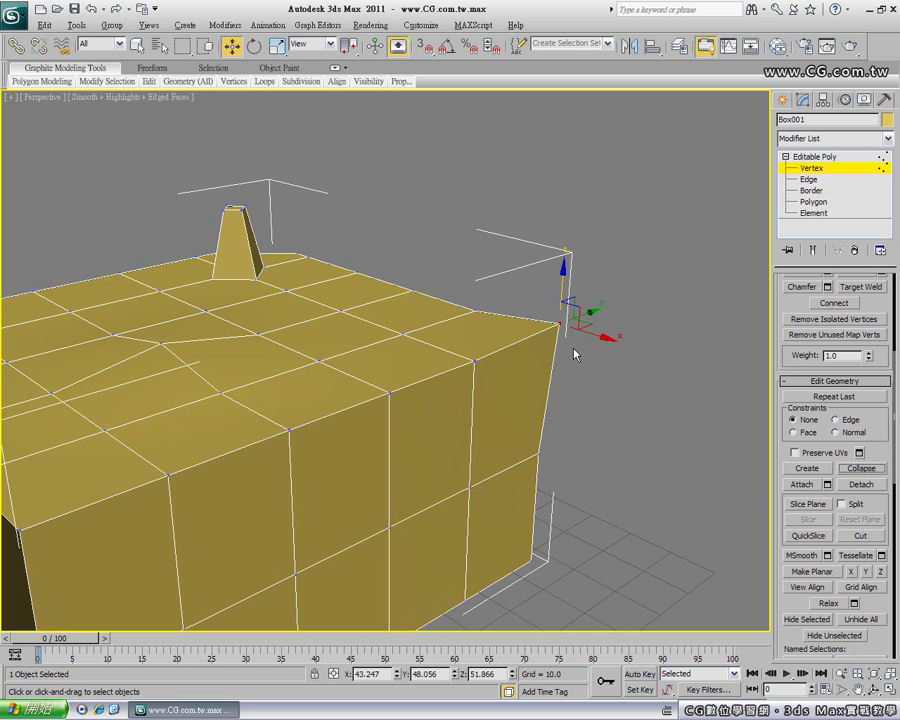
pyautogui.keyDown('alt'); pyautogui.moveTo(482, 392); pyautogui.dragTo(382, 400, button='middle'); pyautogui.keyUp('alt')
pyautogui.moveTo(458, 404)
pyautogui.keyDown('alt'); pyautogui.mouseDown(button='middle')
pyautogui.moveTo(488, 381)
pyautogui.moveTo(462, 396)
pyautogui.mouseUp(button='middle'); pyautogui.keyUp('alt')
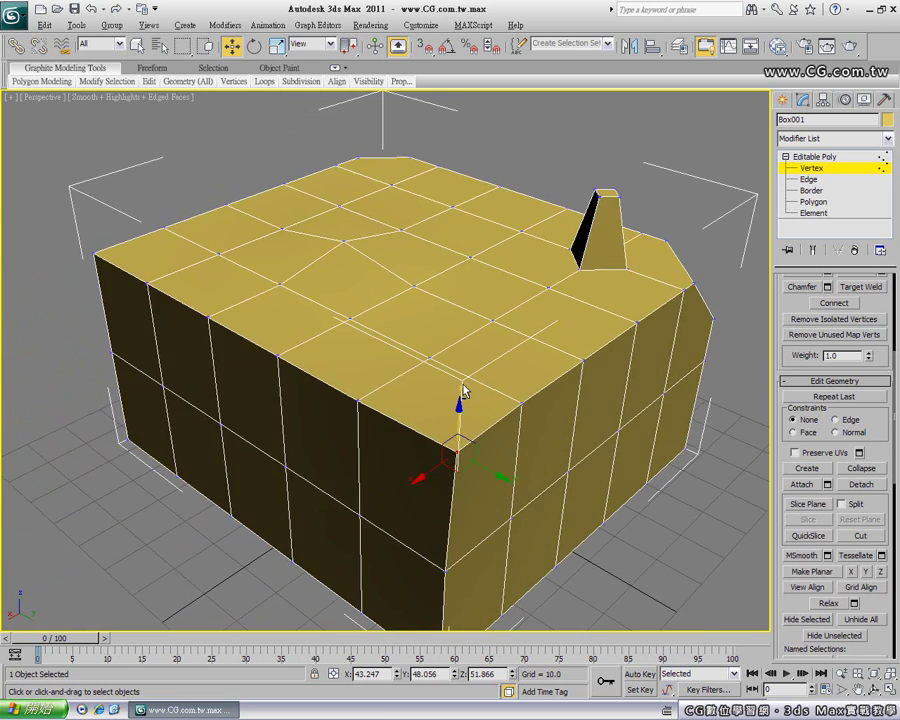
pyautogui.keyDown('alt'); pyautogui.moveTo(401, 344); pyautogui.dragTo(441, 337, button='middle'); pyautogui.keyUp('alt')
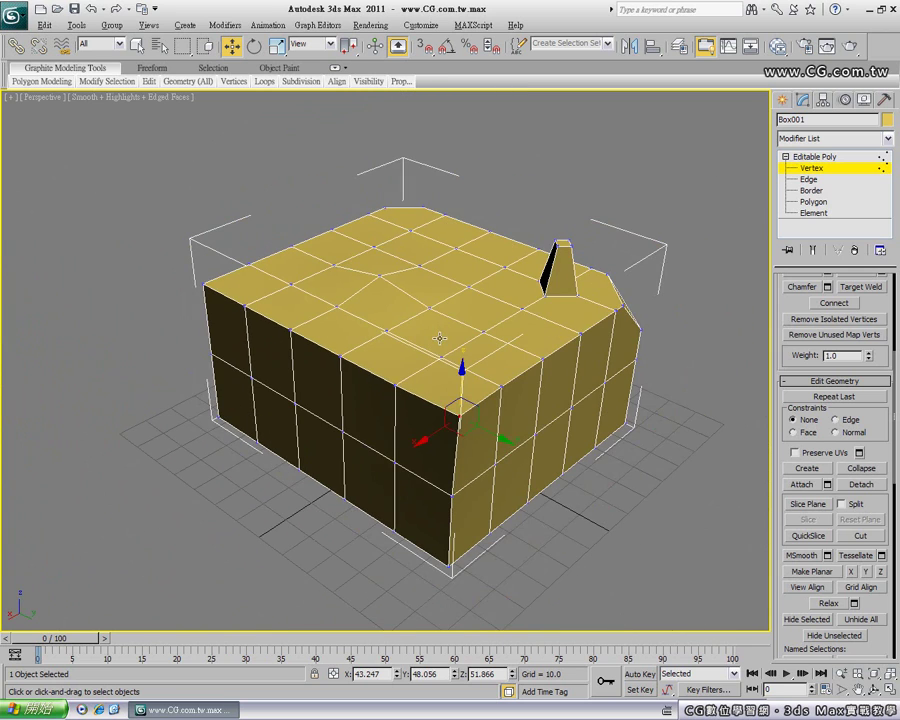
pyautogui.moveTo(392, 372)
pyautogui.keyDown('alt'); pyautogui.mouseDown(button='middle')
pyautogui.moveTo(468, 375)
pyautogui.moveTo(384, 372)
pyautogui.moveTo(398, 336)
pyautogui.moveTo(410, 342)
pyautogui.moveTo(402, 362)
pyautogui.moveTo(420, 358)
pyautogui.mouseUp(button='middle'); pyautogui.keyUp('alt')
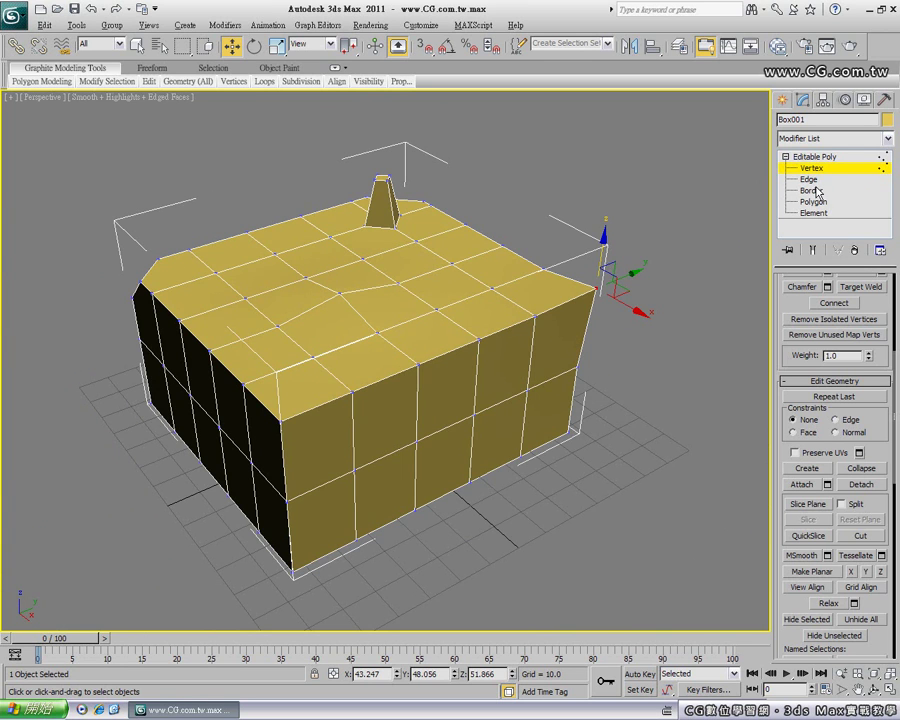
pyautogui.click(727, 312)
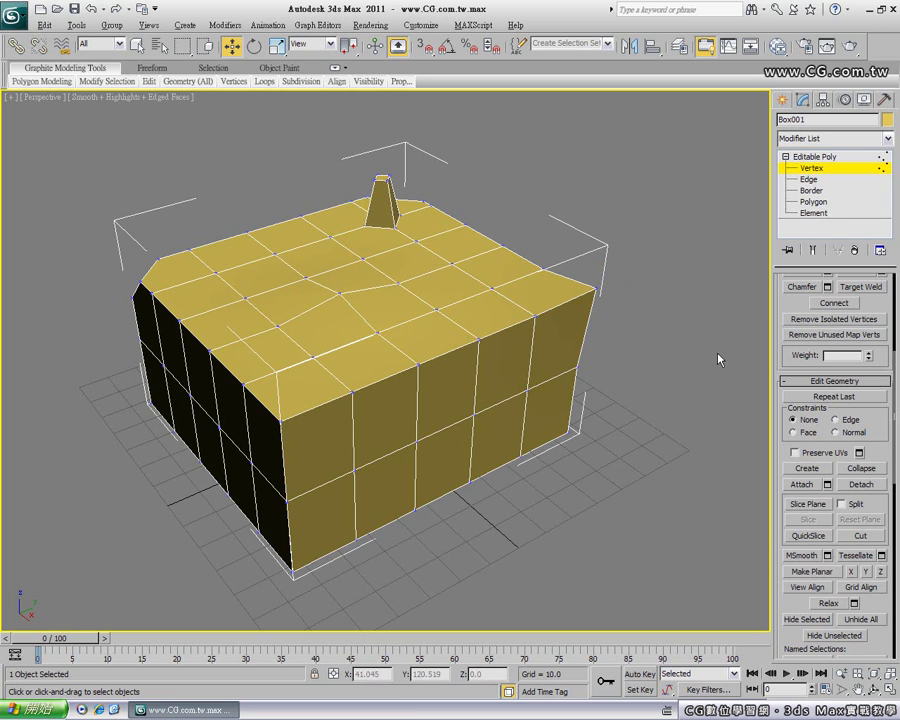
pyautogui.moveTo(414, 362); pyautogui.dragTo(432, 355, button='middle')
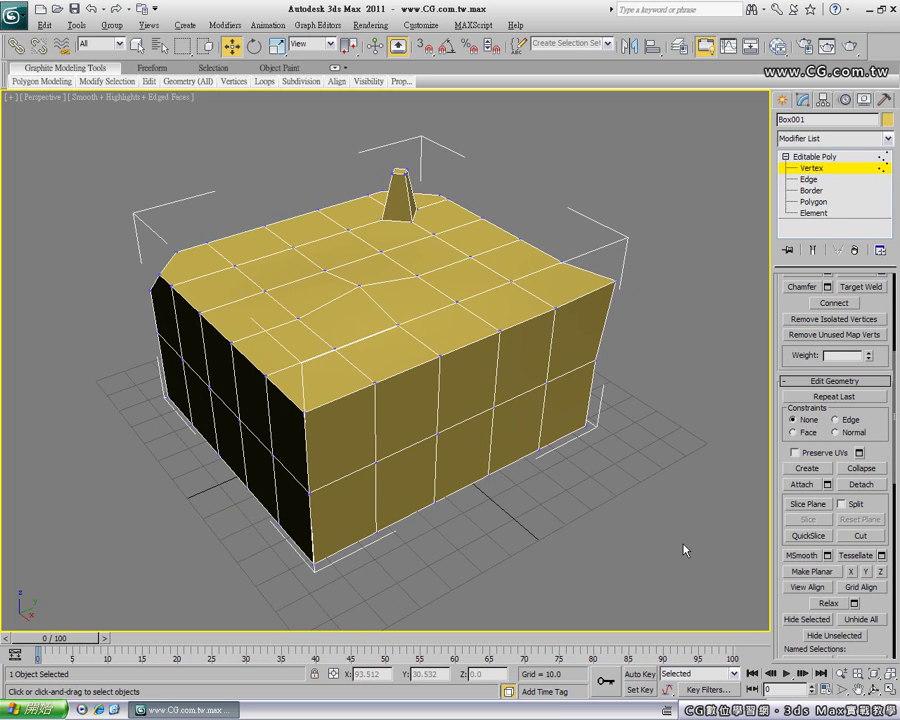